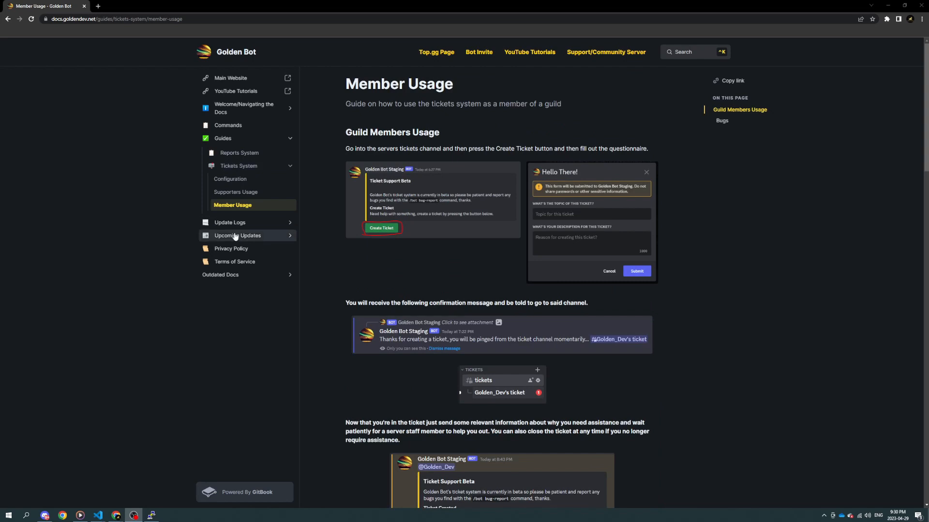
# Step: Examine the Guides page and the Tickets System overview in the Golden Bot documentation
pyautogui.click(223, 139)
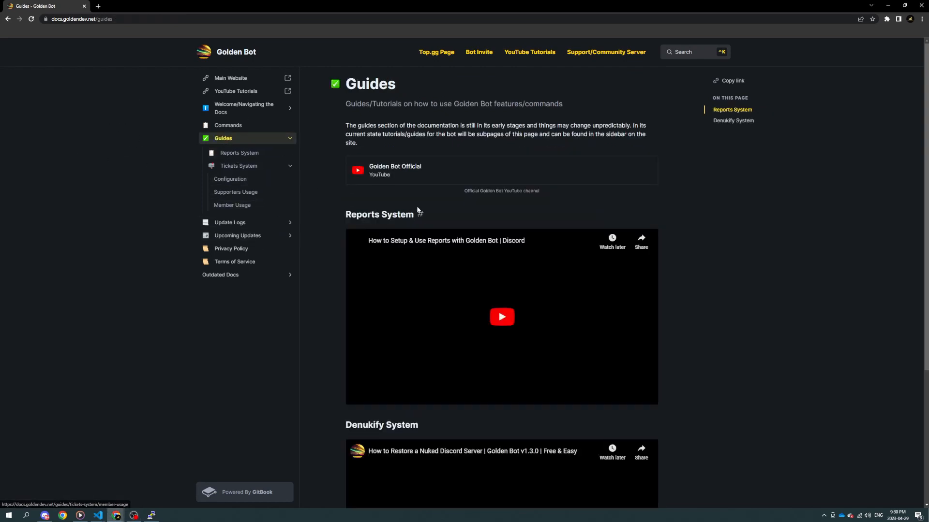
pyautogui.scroll(-4, 322, 190)
pyautogui.scroll(4, 315, 212)
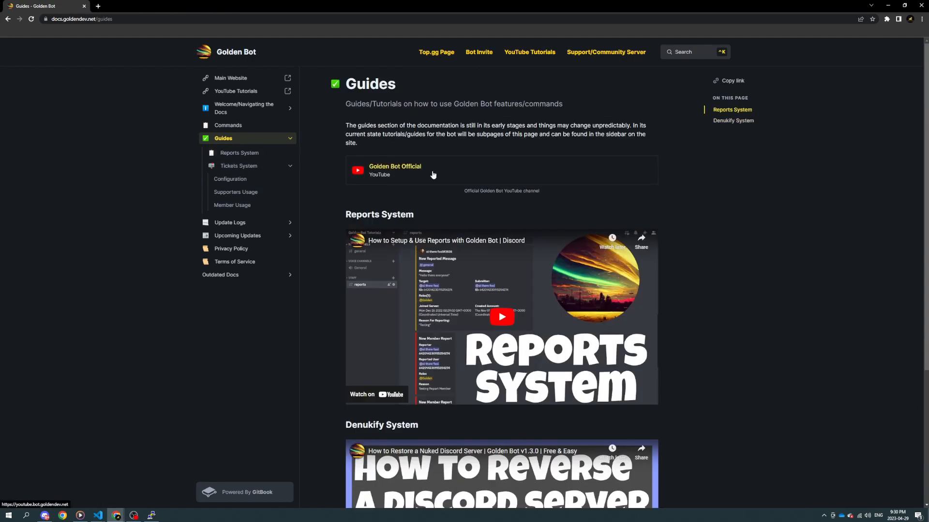
pyautogui.scroll(-4, 230, 150)
pyautogui.scroll(4, 234, 143)
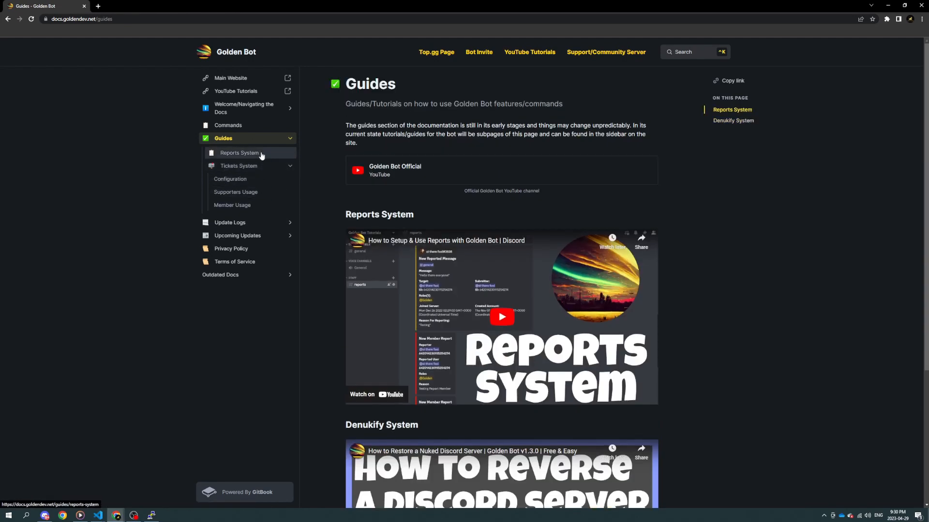
pyautogui.click(252, 169)
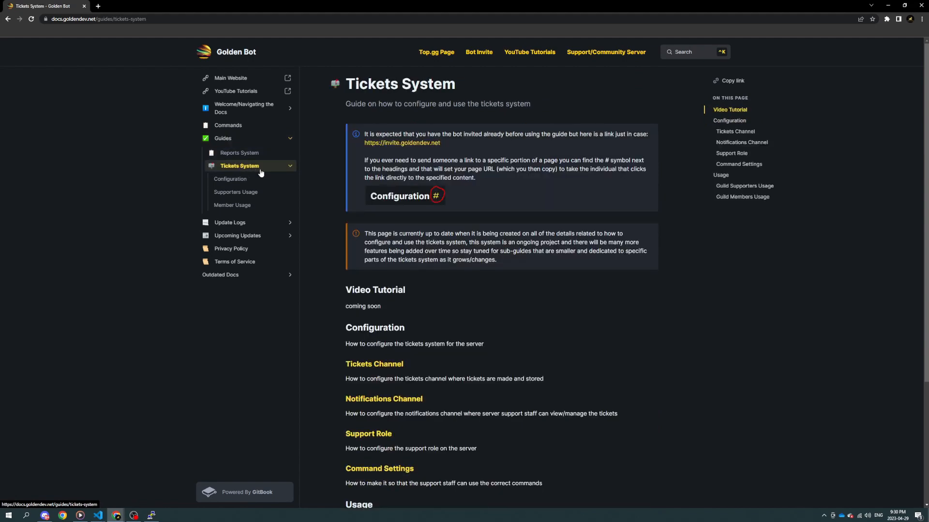
pyautogui.scroll(-5, 252, 170)
pyautogui.scroll(5, 419, 287)
pyautogui.scroll(-5, 418, 287)
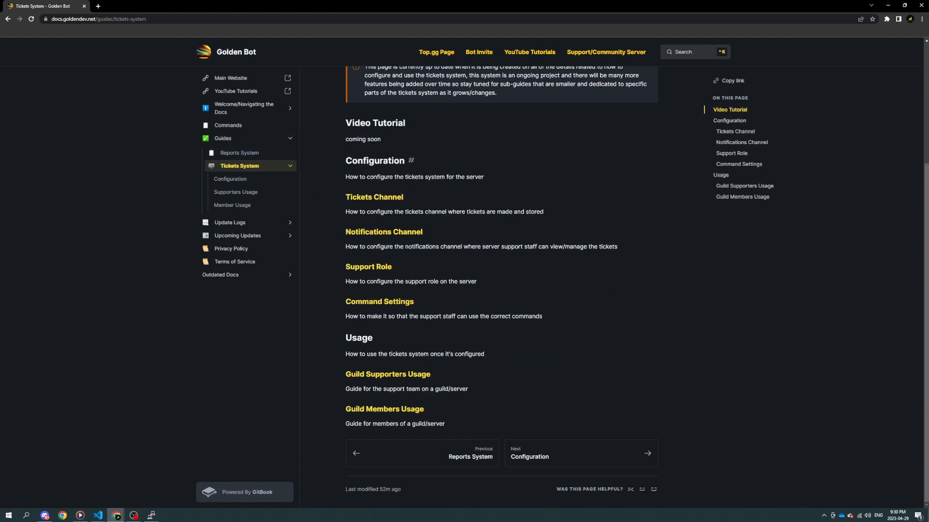
pyautogui.moveTo(391, 148); pyautogui.dragTo(354, 123)
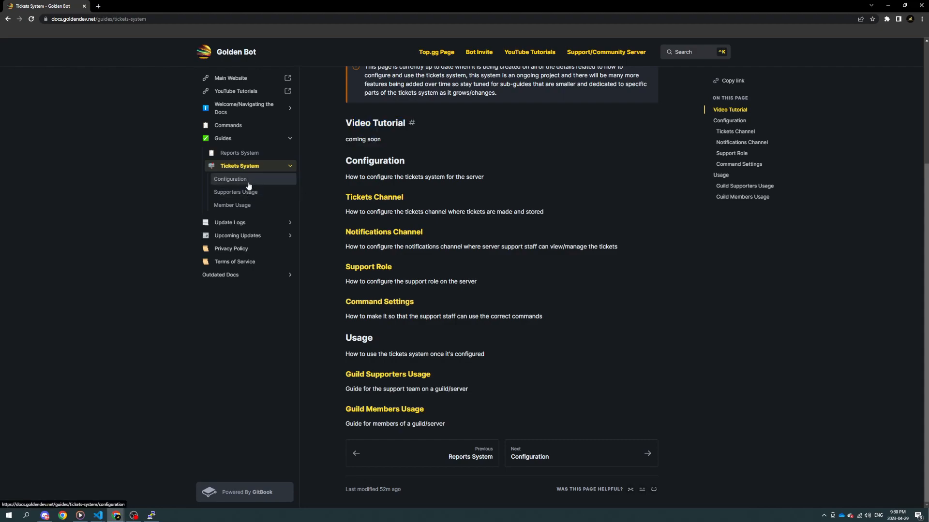
# Step: Examine the tickets system's Configuration, Supporters Usage and Member Usage guides
pyautogui.click(231, 178)
pyautogui.scroll(-15, 390, 199)
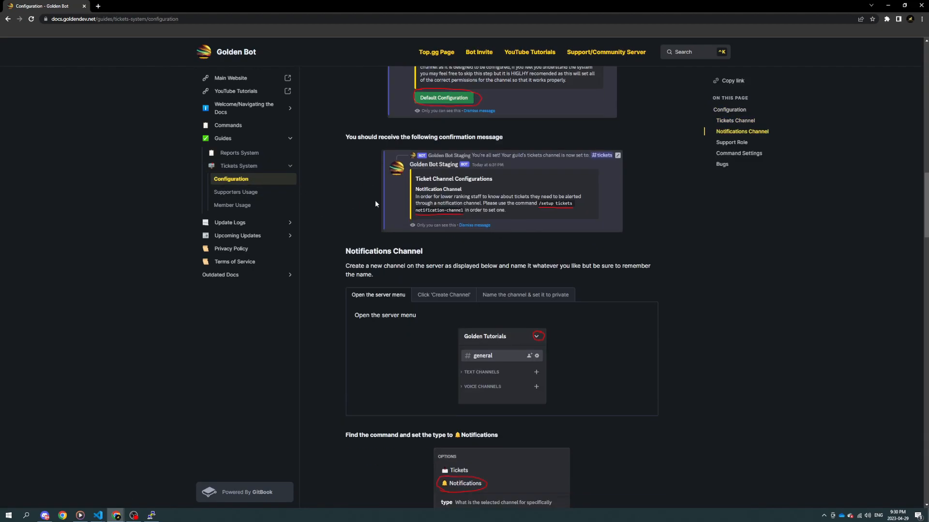
pyautogui.click(255, 200)
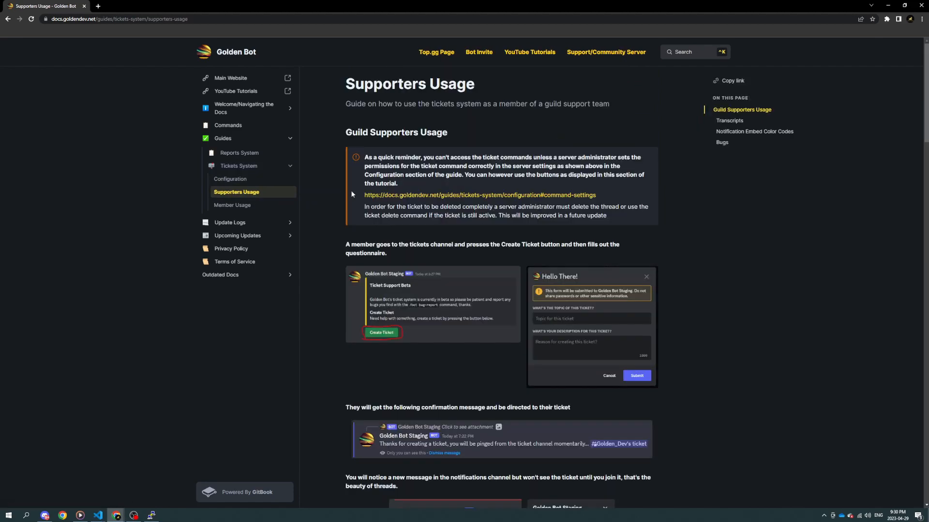
pyautogui.scroll(-10, 350, 191)
pyautogui.scroll(-15, 347, 183)
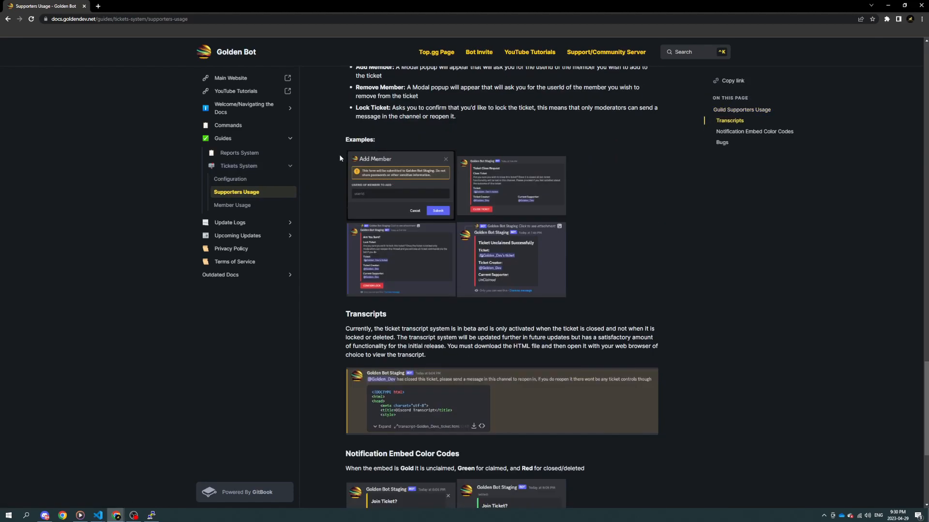
pyautogui.click(279, 210)
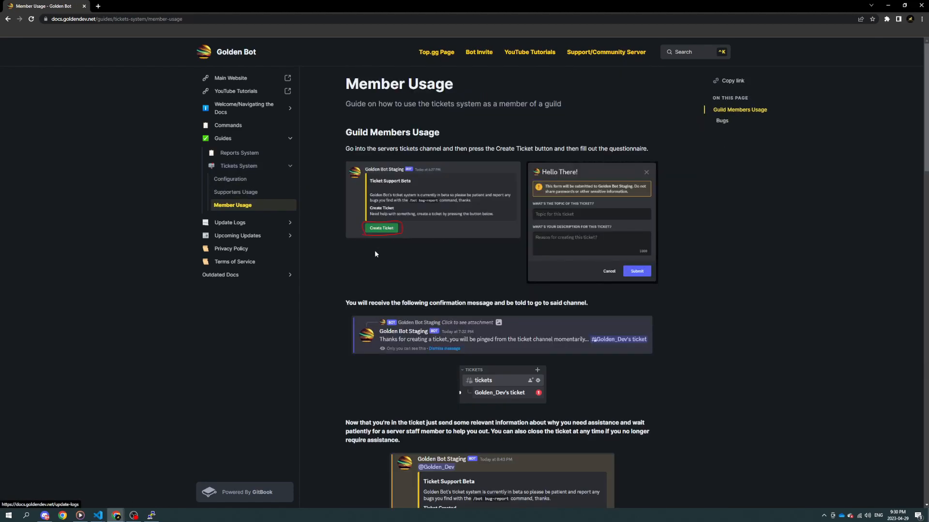
pyautogui.scroll(-10, 382, 254)
pyautogui.scroll(-5, 410, 266)
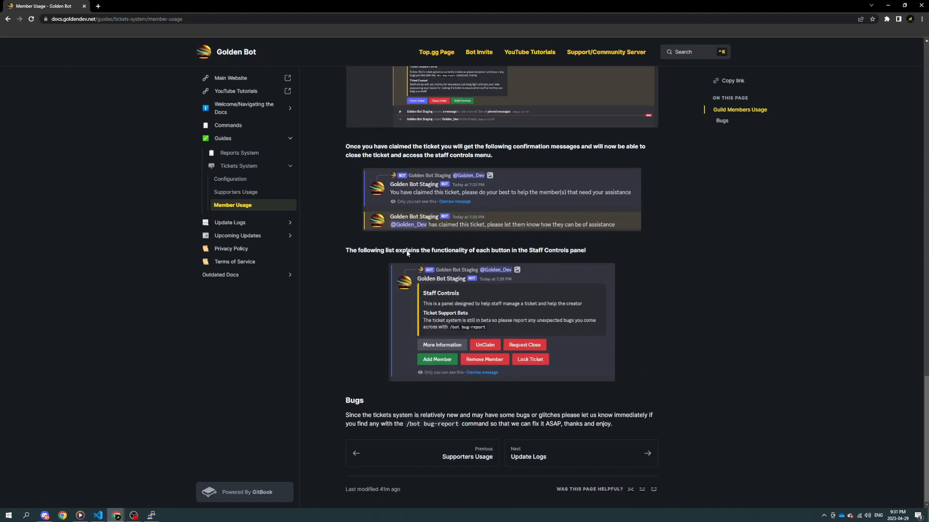
pyautogui.scroll(8, 407, 240)
pyautogui.scroll(10, 408, 240)
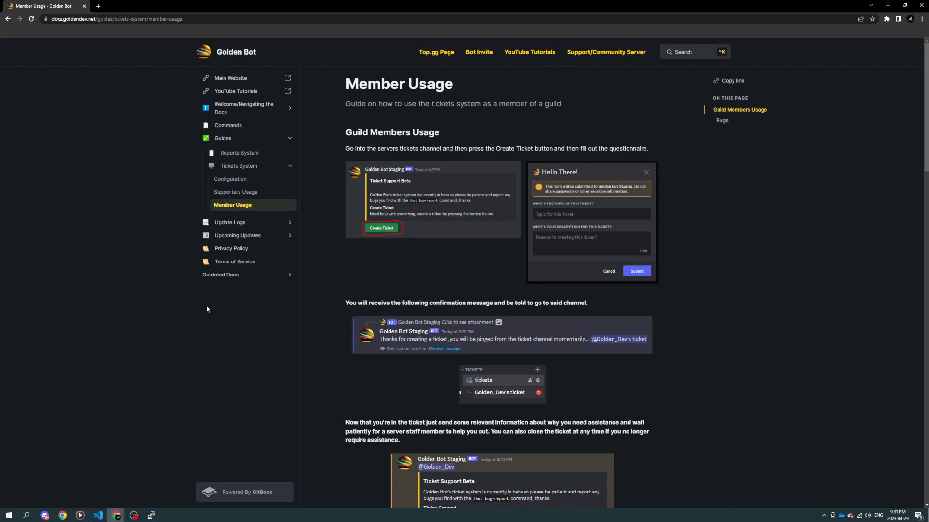
# Step: Switch to Discord and create a public text channel in Golden Tutorials named "tickets" with an envelope emoji in front
pyautogui.hotkey('alt', 'Tab')
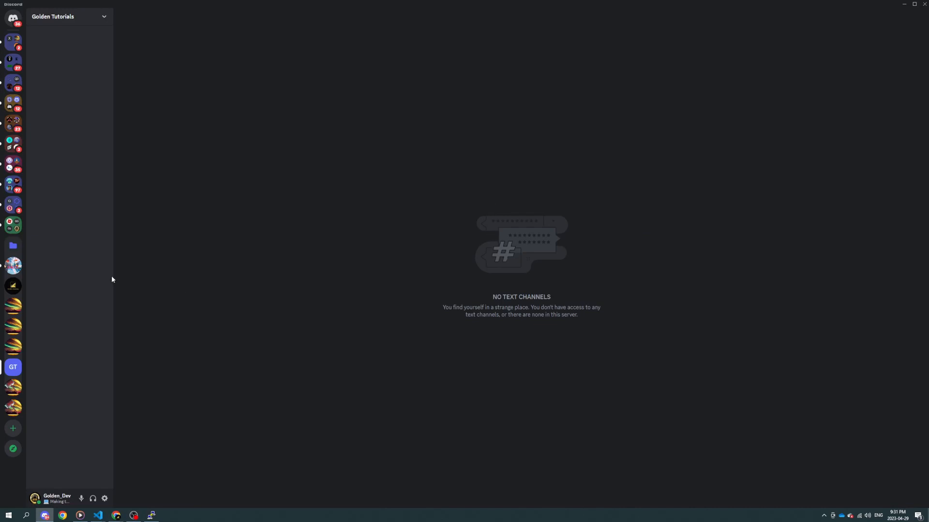
pyautogui.rightClick(102, 264)
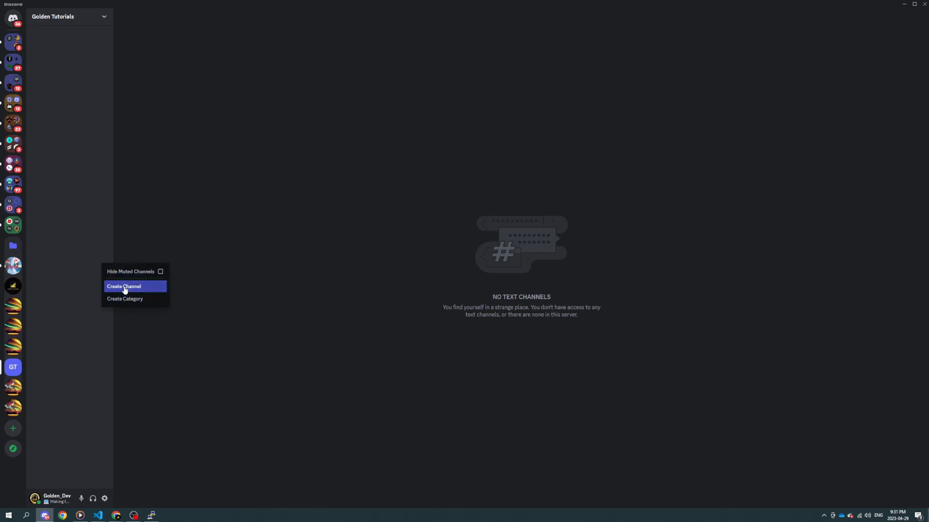
pyautogui.click(126, 288)
pyautogui.write('tickets')
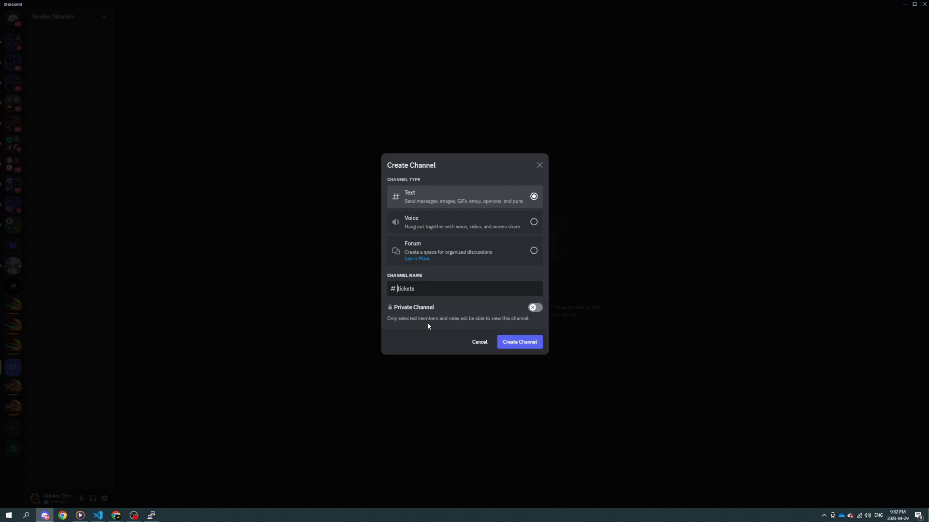
pyautogui.press('super+period')
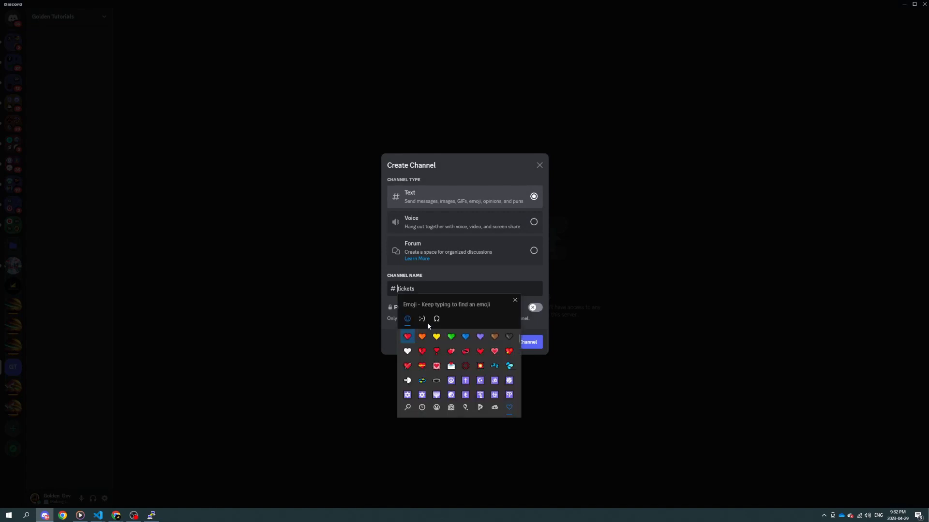
pyautogui.write('mail')
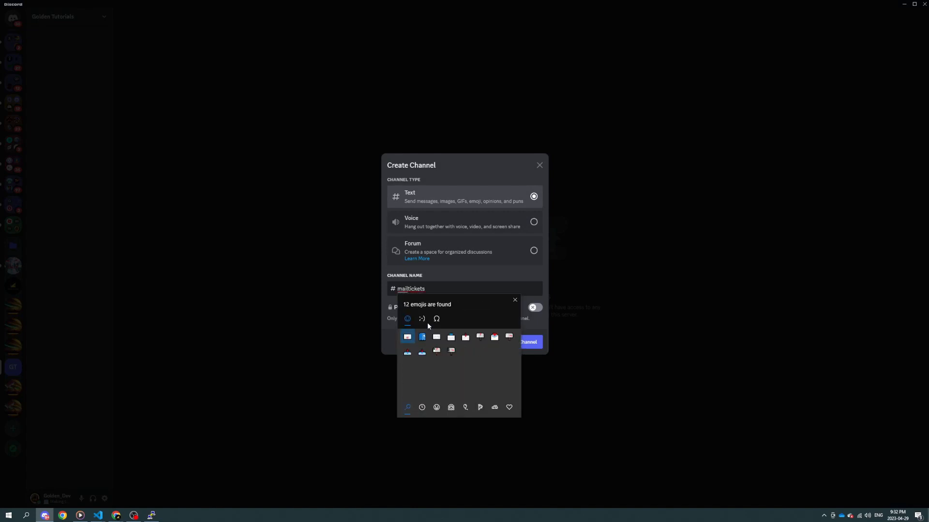
pyautogui.click(495, 337)
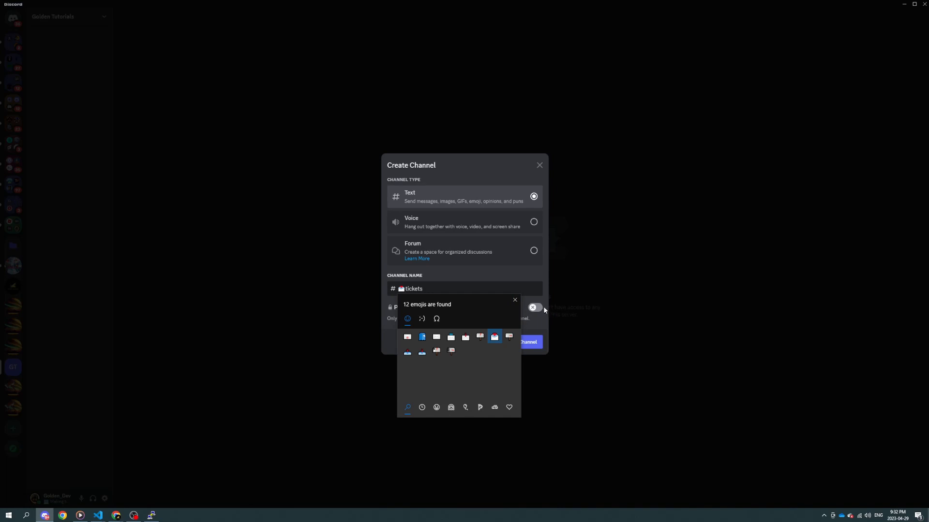
pyautogui.click(514, 301)
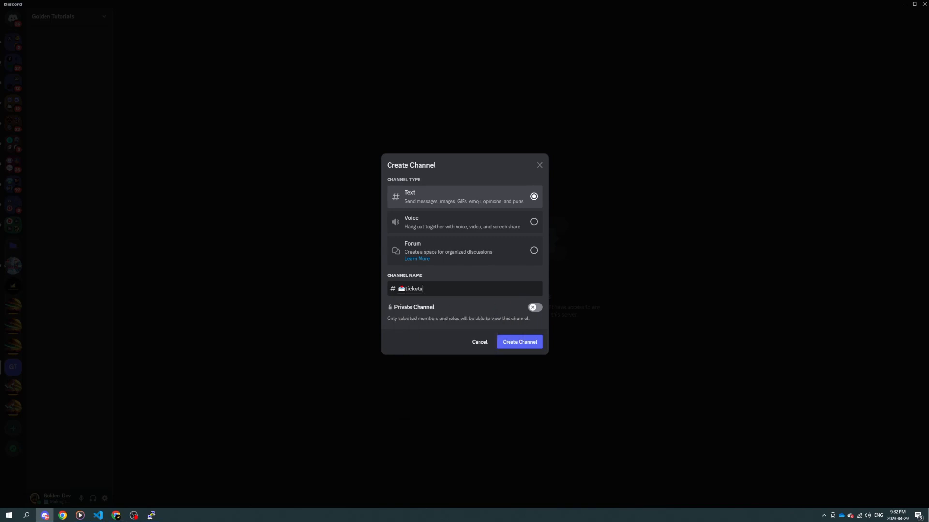
pyautogui.click(516, 342)
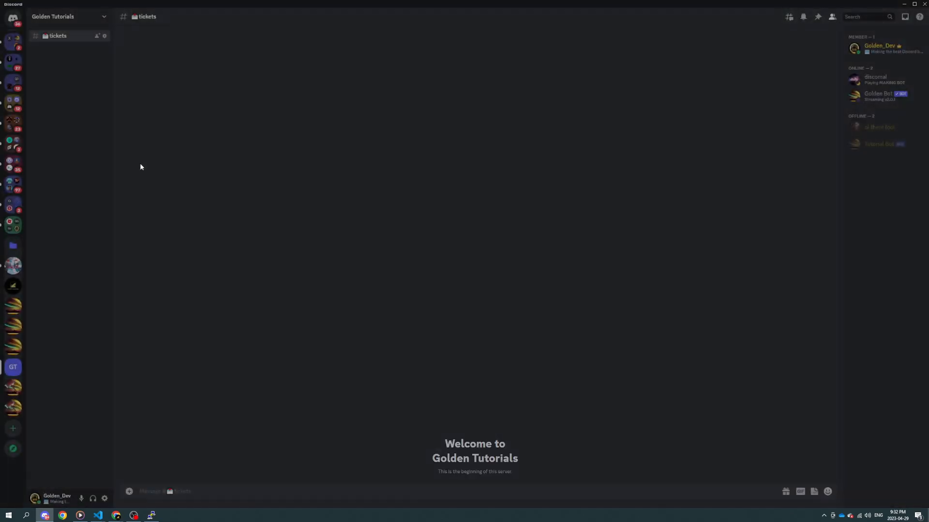
# Step: Create a public text channel named "ticket-notifications" with a mailbox emoji in front
pyautogui.rightClick(86, 129)
pyautogui.click(118, 152)
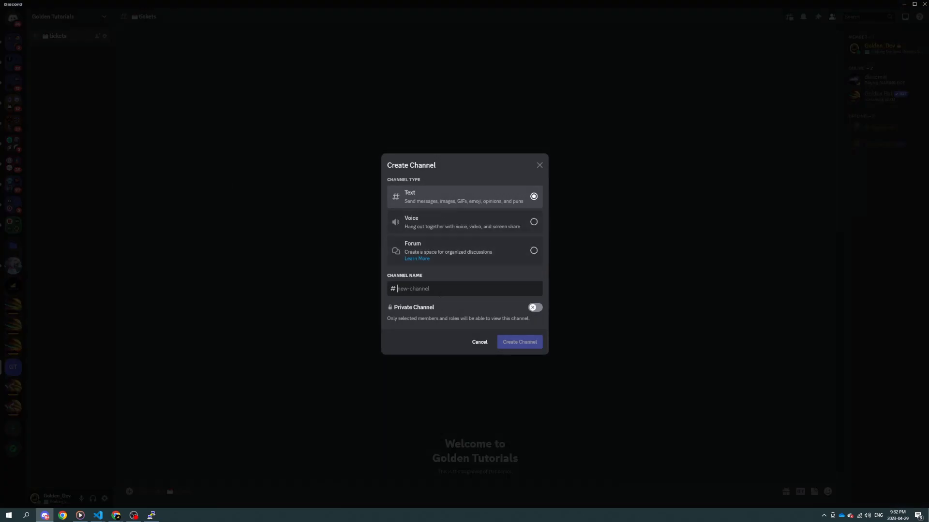
pyautogui.press('super+period')
pyautogui.write('mailb')
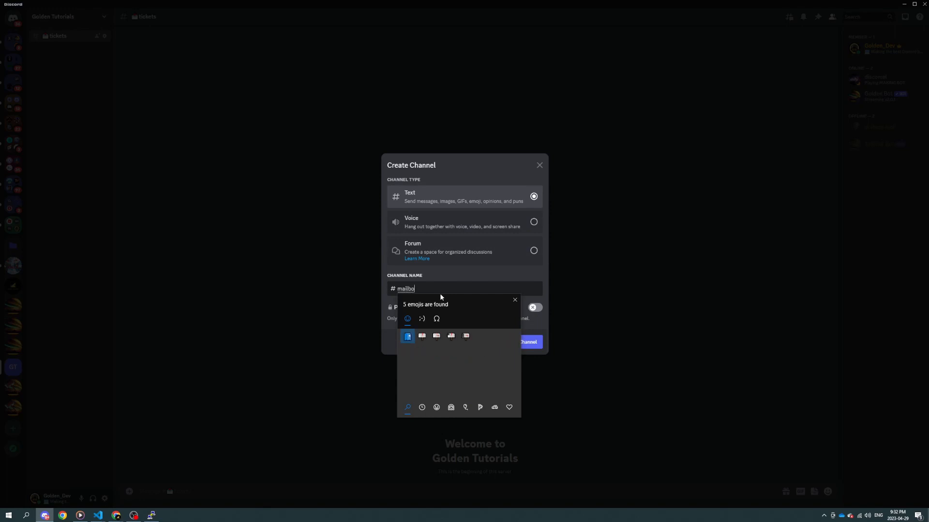
pyautogui.write('o')
pyautogui.press('Right')
pyautogui.press('Return')
pyautogui.write('ticket-')
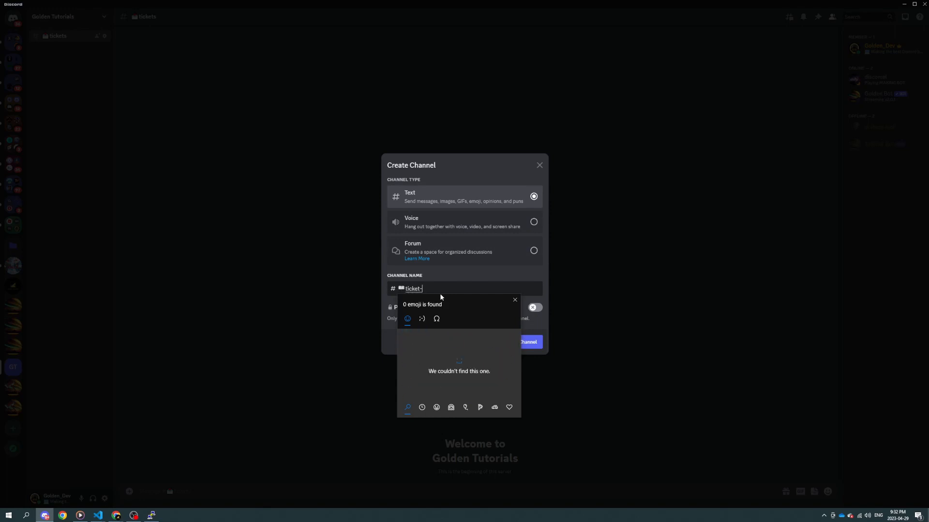
pyautogui.write('notifications')
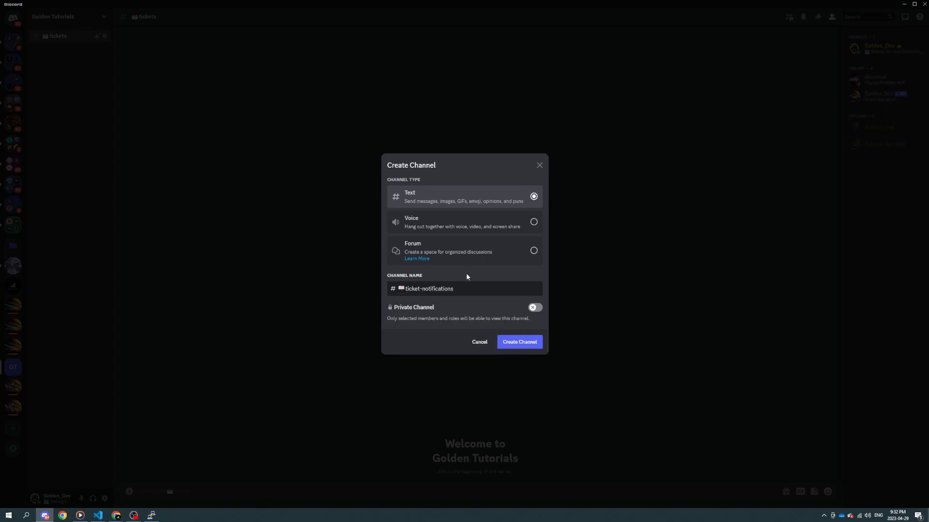
pyautogui.click(520, 344)
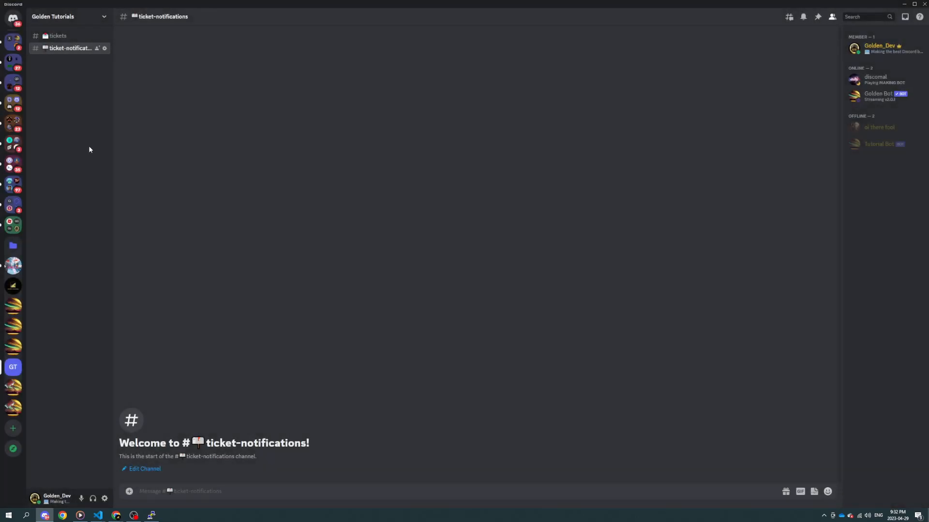
# Step: Create a private category named "staff" without adding members or roles, and move the ticket-notifications channel into it, keeping its current permissions
pyautogui.rightClick(89, 149)
pyautogui.click(119, 163)
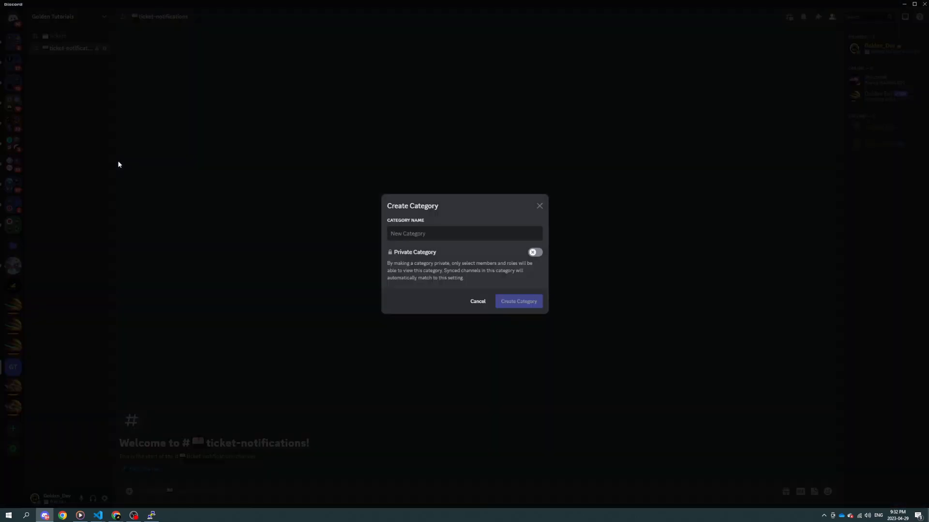
pyautogui.write('staff')
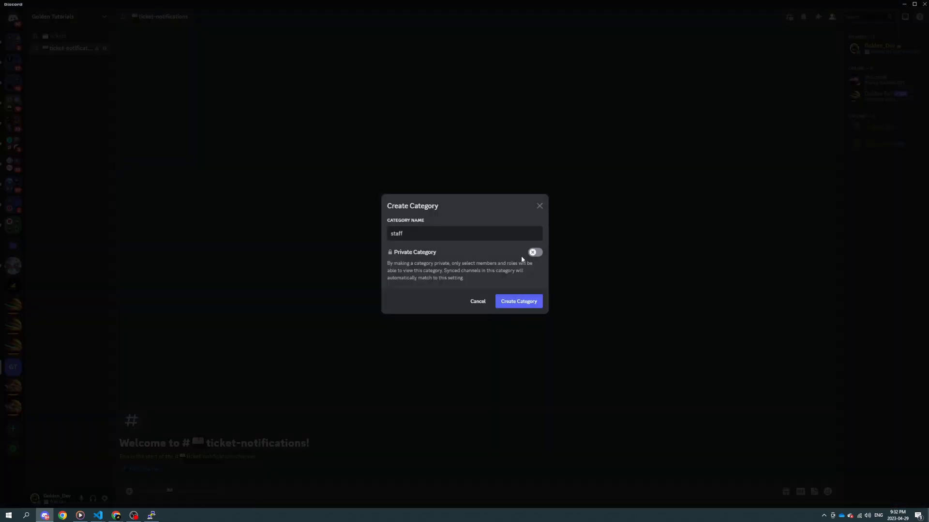
pyautogui.click(534, 252)
pyautogui.click(519, 301)
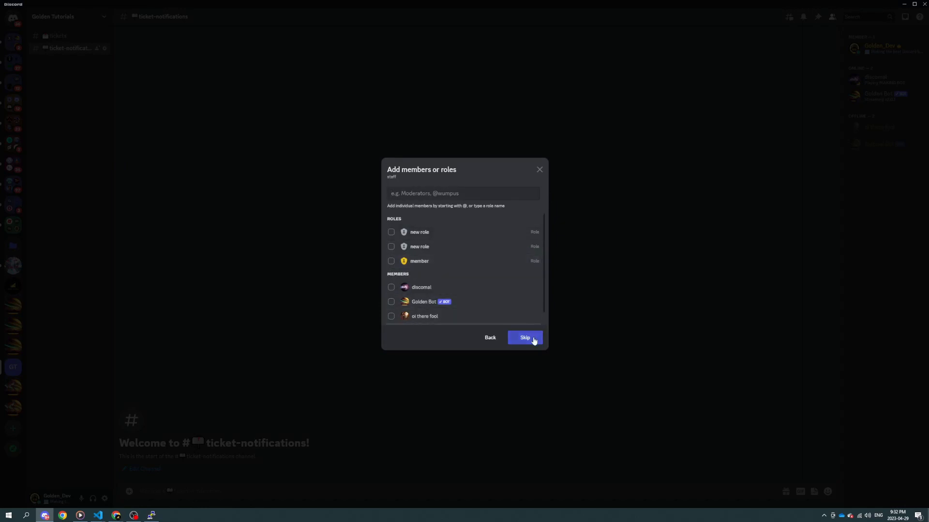
pyautogui.click(525, 338)
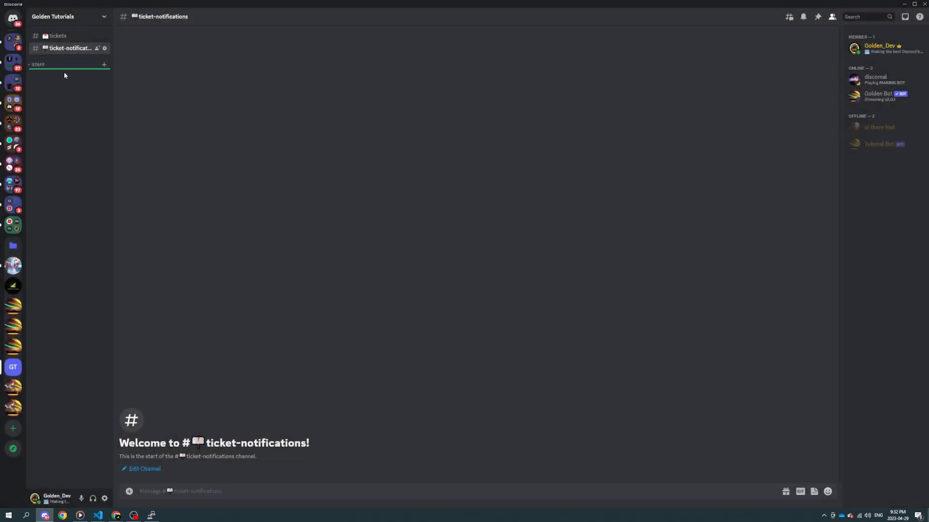
pyautogui.moveTo(62, 53); pyautogui.dragTo(59, 69)
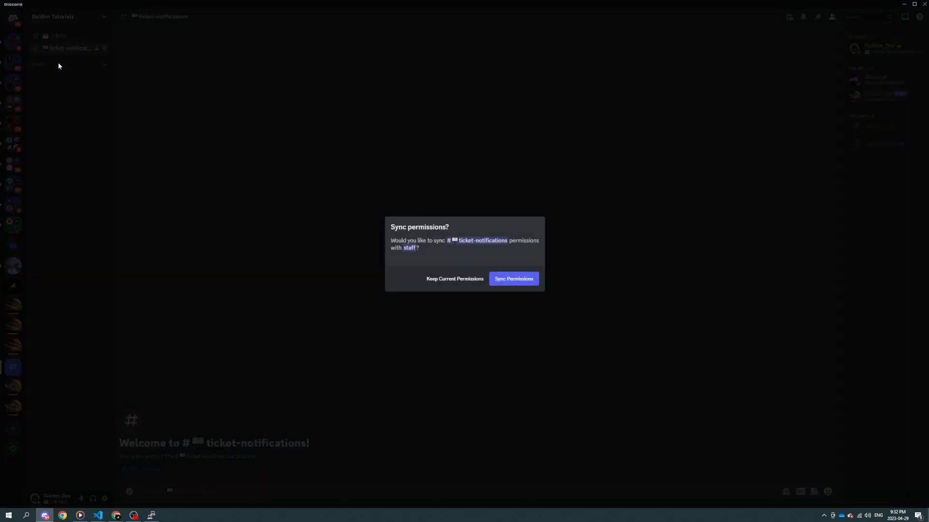
pyautogui.click(462, 280)
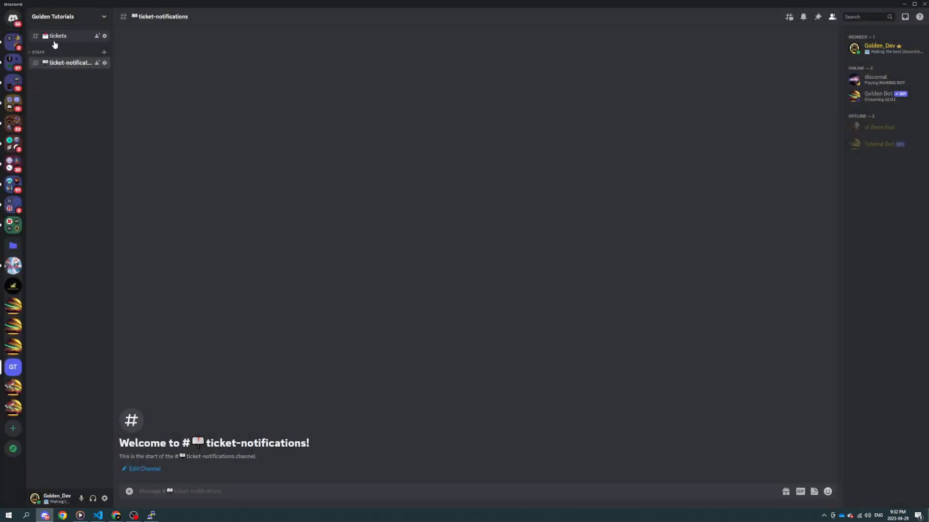
# Step: Create a public category named "support", place it above the staff category and put the tickets channel in it
pyautogui.rightClick(68, 188)
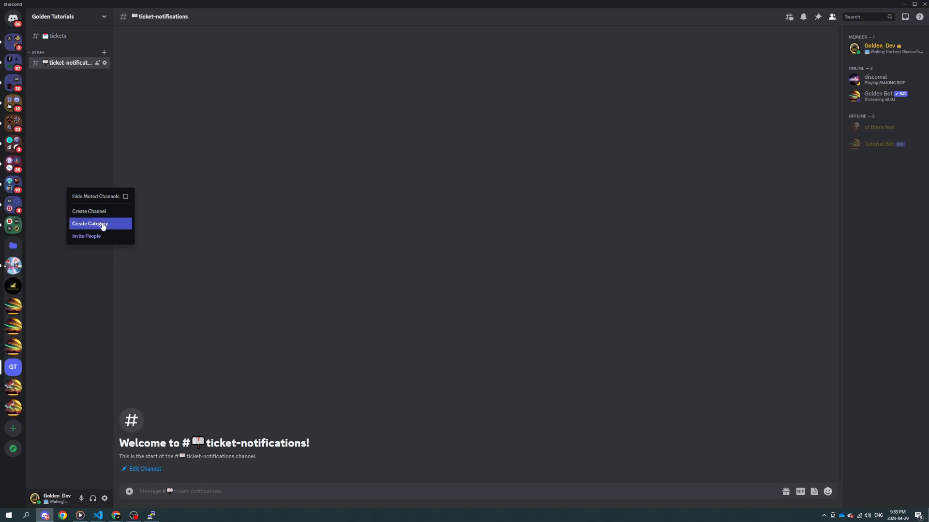
pyautogui.click(103, 225)
pyautogui.write('su')
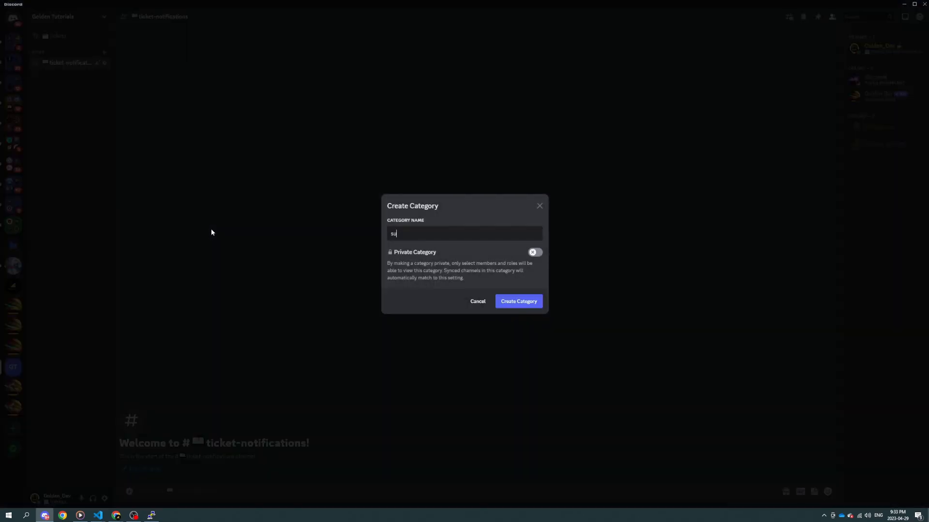
pyautogui.write('pport')
pyautogui.press('Return')
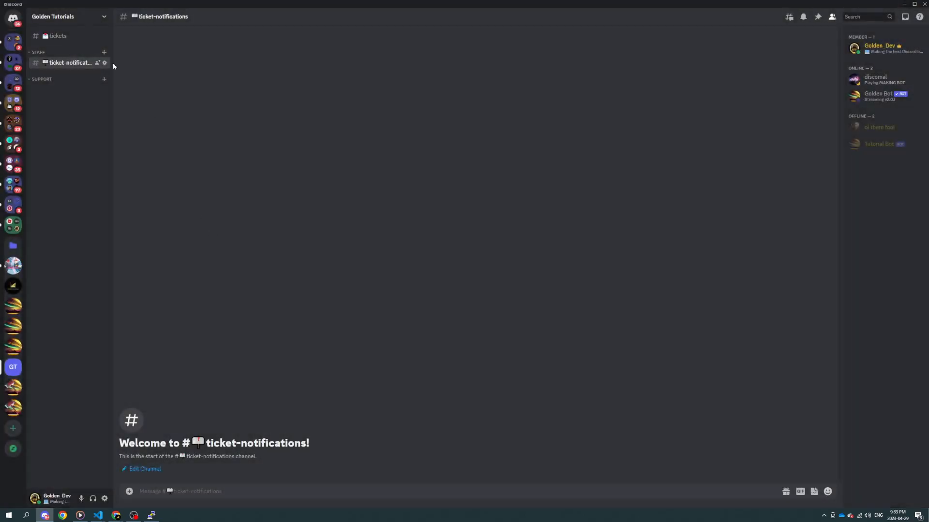
pyautogui.moveTo(55, 36)
pyautogui.mouseDown()
pyautogui.moveTo(54, 81)
pyautogui.moveTo(63, 38)
pyautogui.mouseUp()
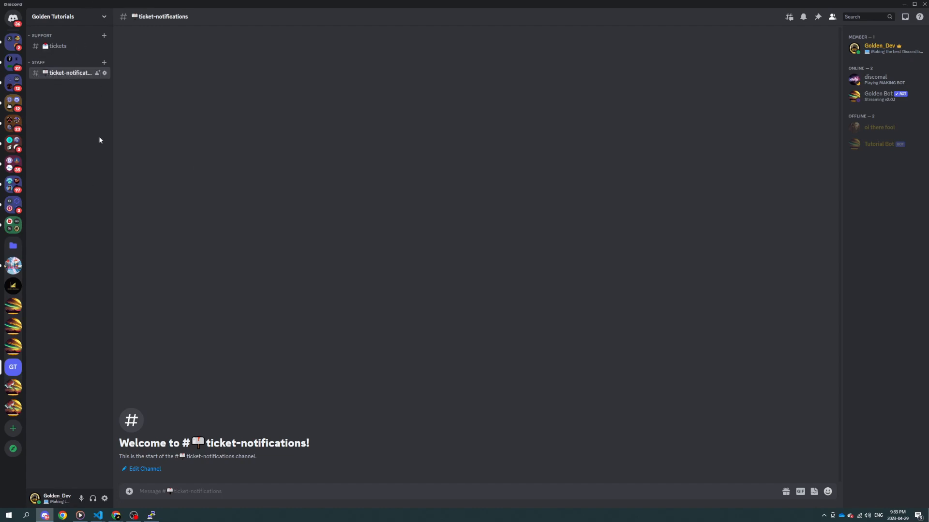
# Step: Open the tickets channel, and in Chrome browse the Tickets System guide through to its Configuration page
pyautogui.click(78, 46)
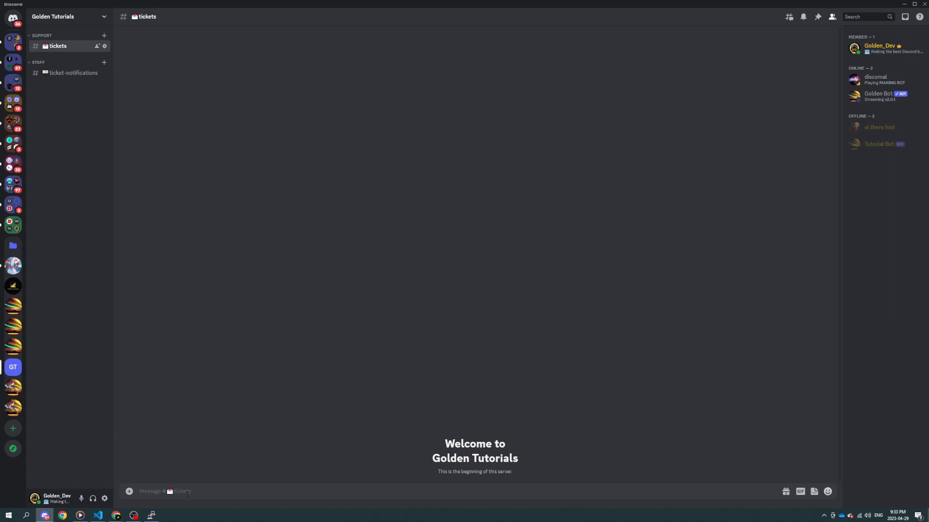
pyautogui.hotkey('alt', 'Tab')
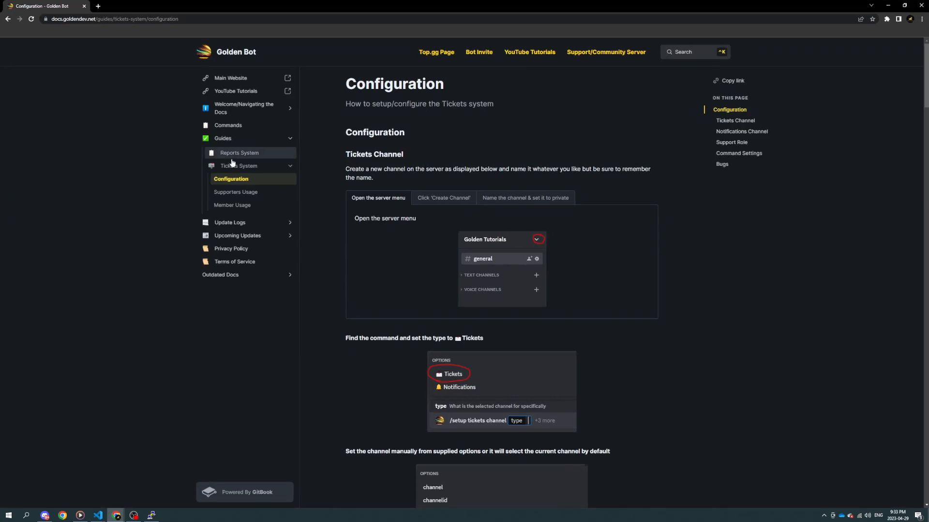
pyautogui.click(239, 164)
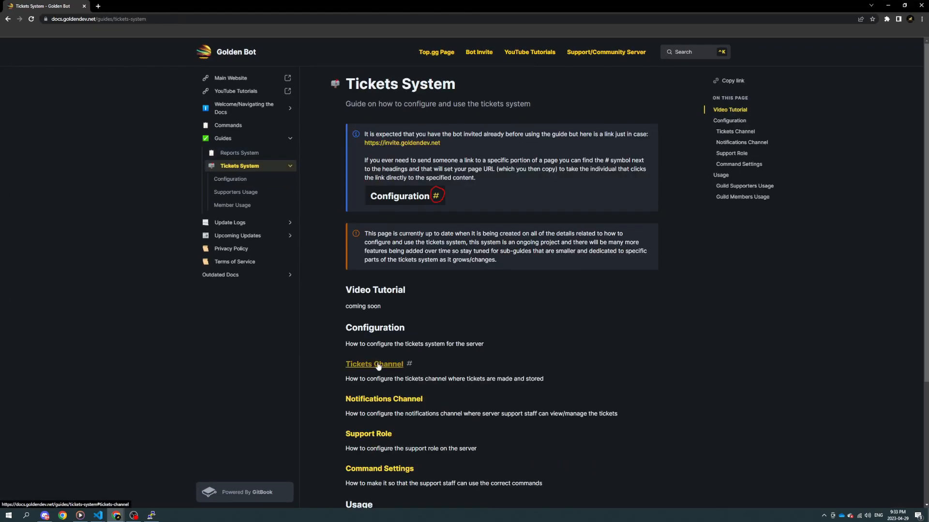
pyautogui.click(383, 399)
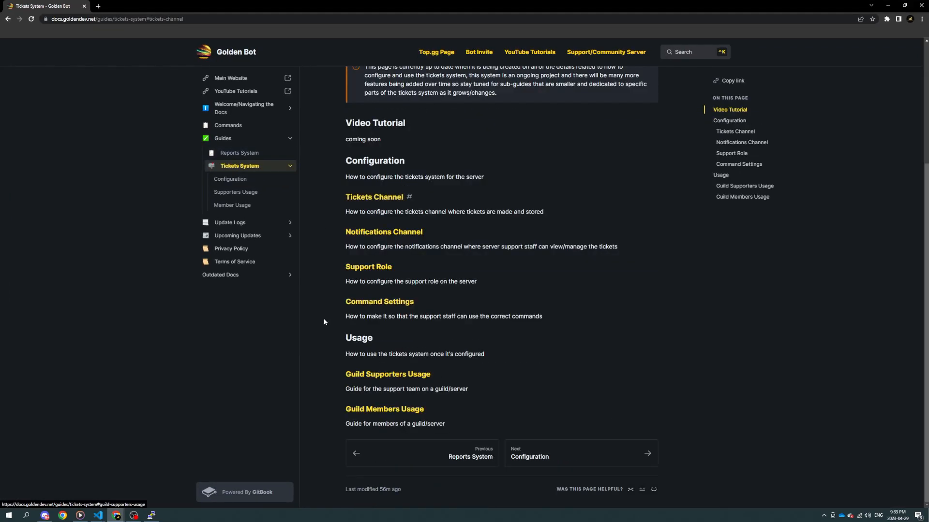
pyautogui.click(368, 267)
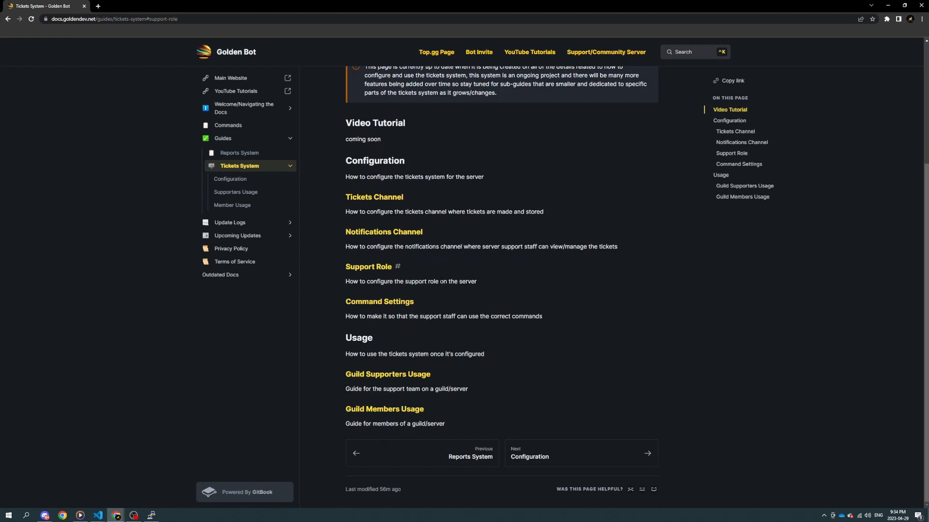
pyautogui.click(242, 180)
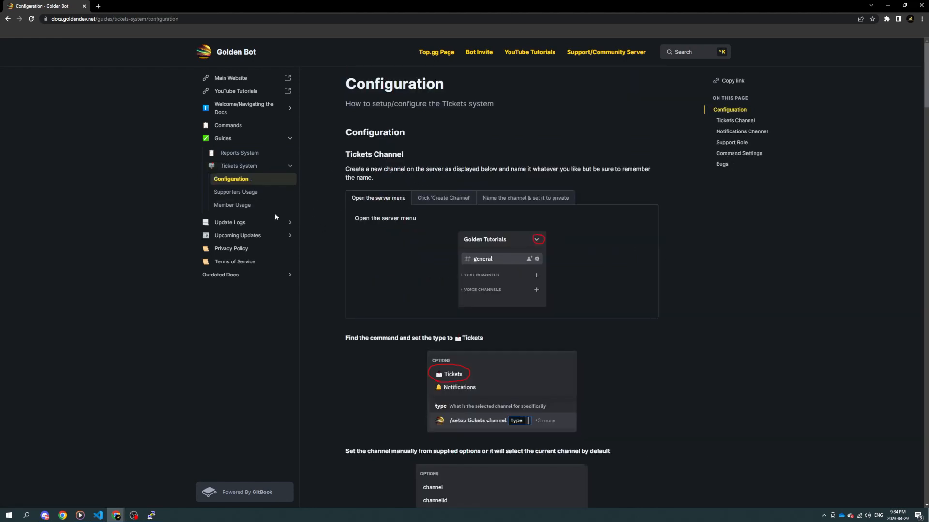
# Step: Switch back to Discord and run /setup tickets channel in the tickets channel with the type Tickets
pyautogui.moveTo(244, 7); pyautogui.dragTo(0, 140)
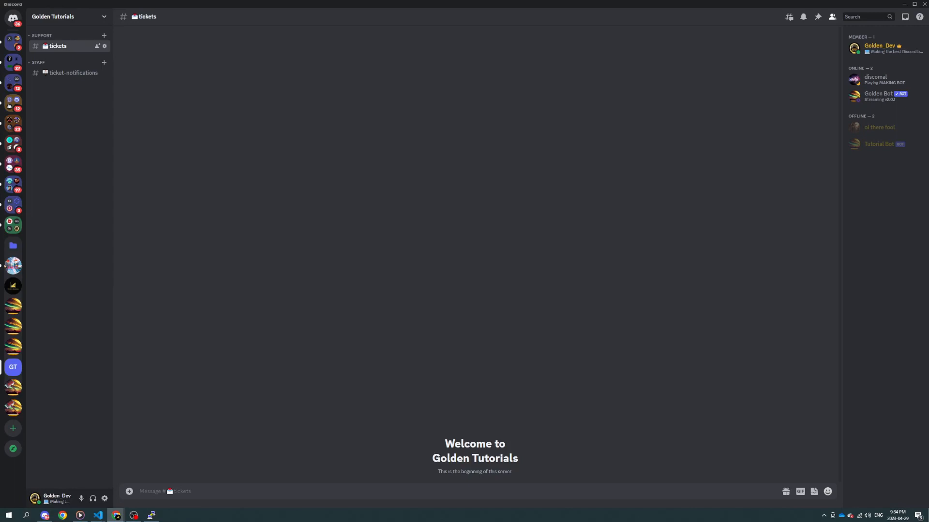
pyautogui.click(270, 425)
pyautogui.write('/se')
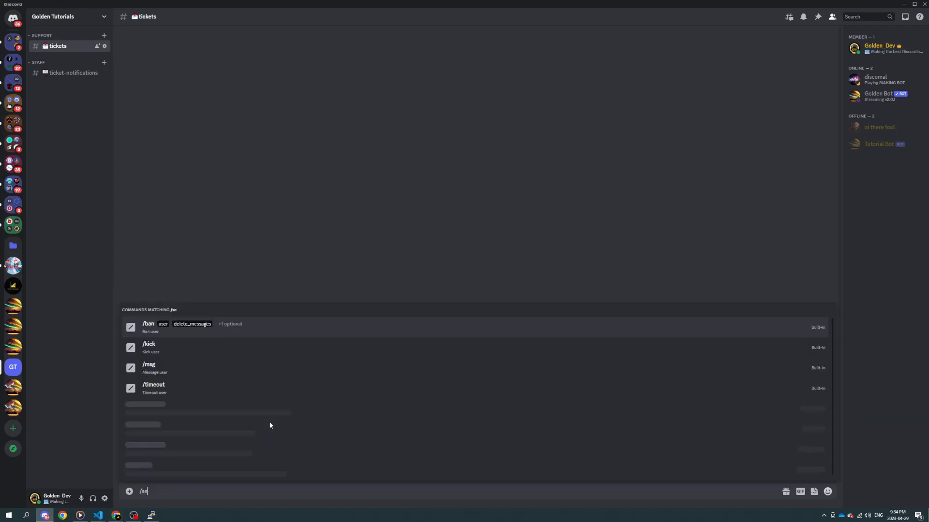
pyautogui.write('tup ticke')
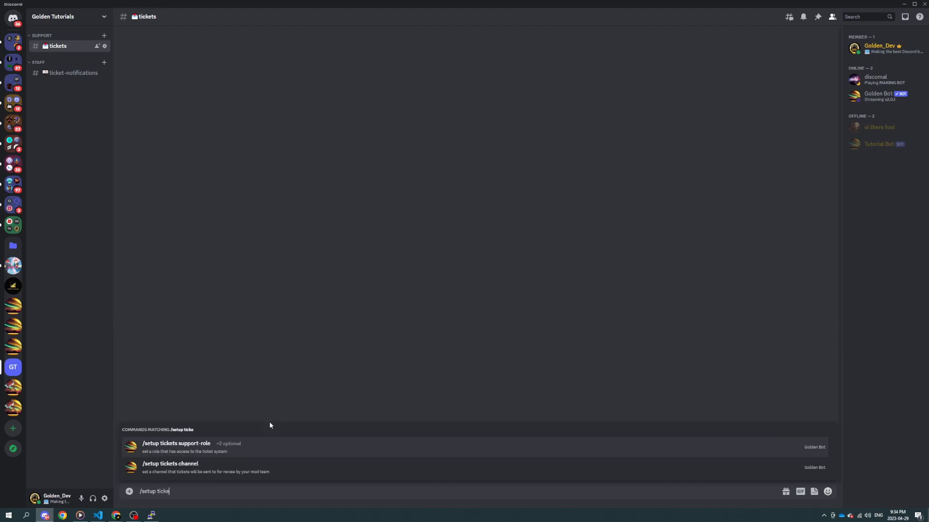
pyautogui.write('ts channe')
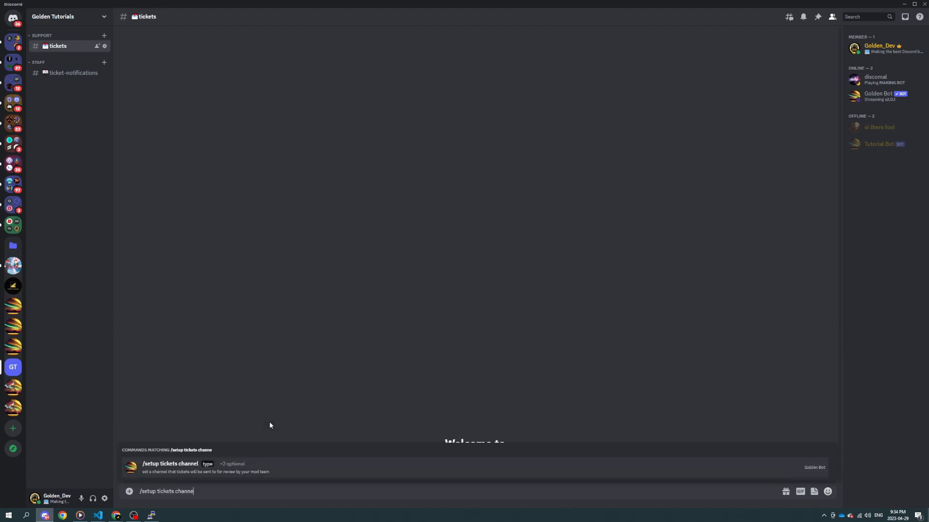
pyautogui.press('Tab')
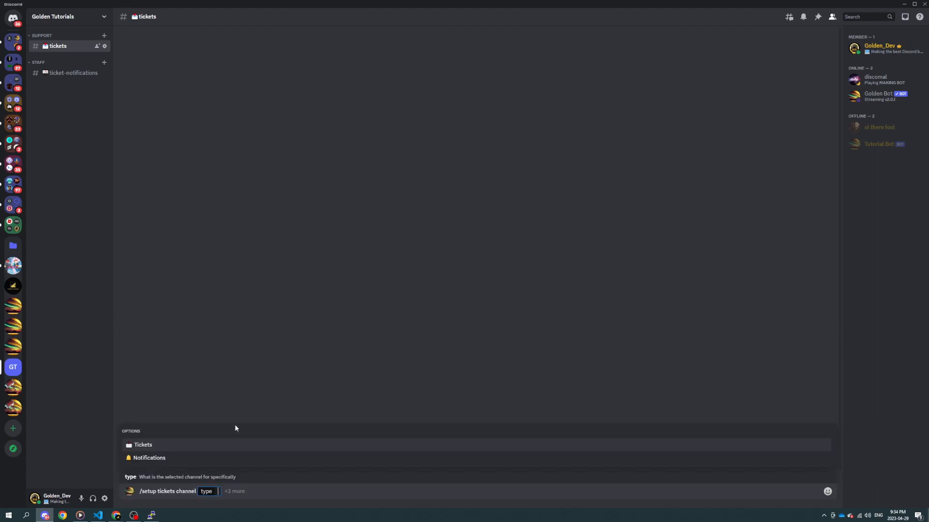
pyautogui.click(191, 446)
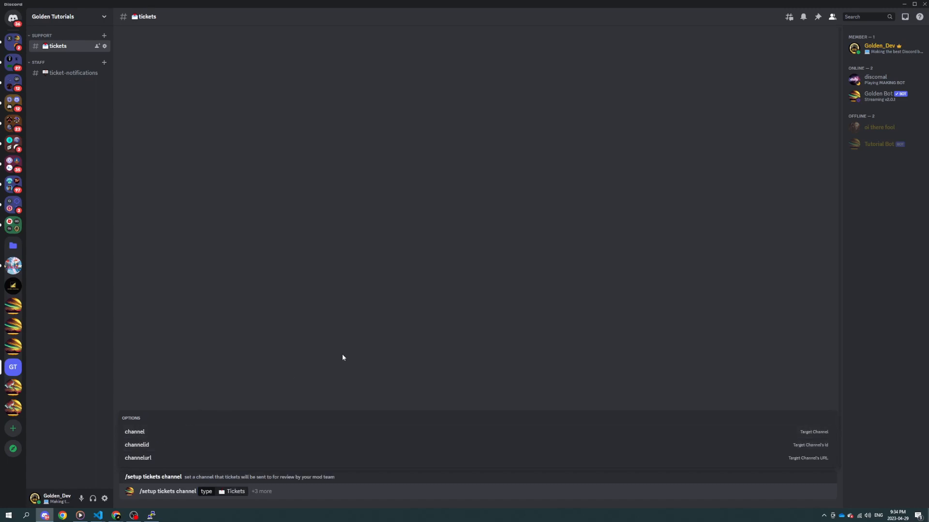
pyautogui.press('Return')
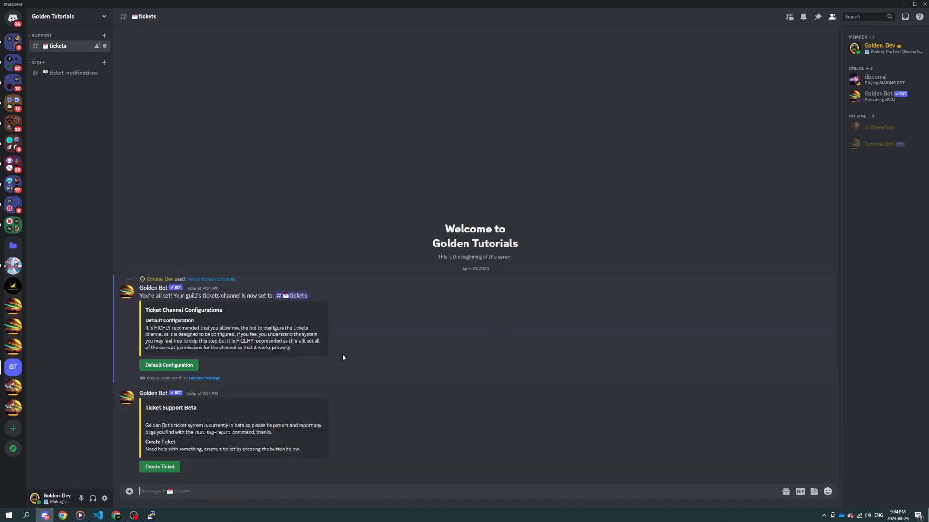
# Step: Apply Golden Bot's default configuration to the tickets channel and dismiss its private replies
pyautogui.click(169, 365)
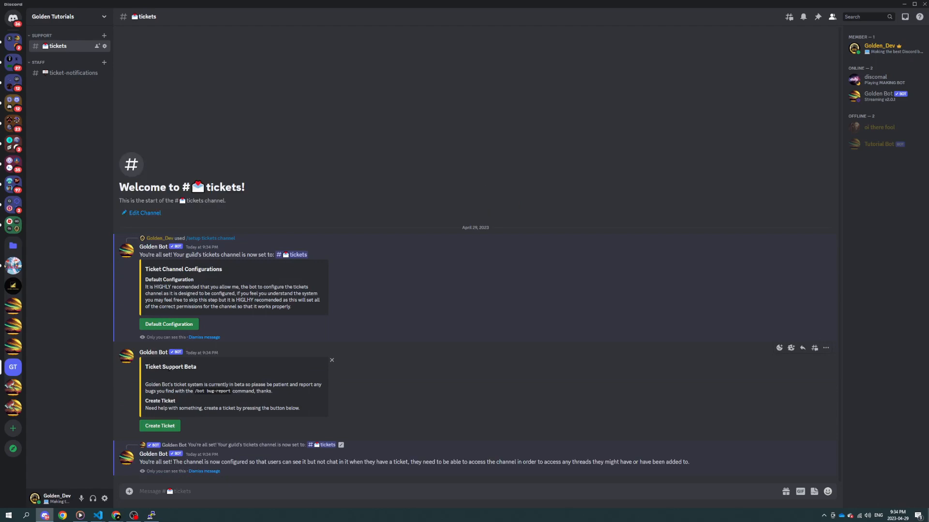
pyautogui.click(203, 338)
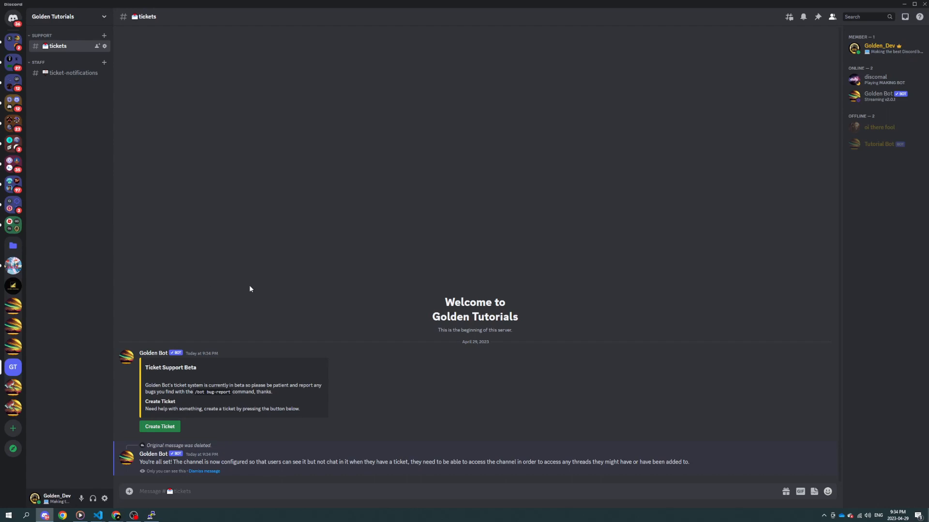
pyautogui.click(207, 471)
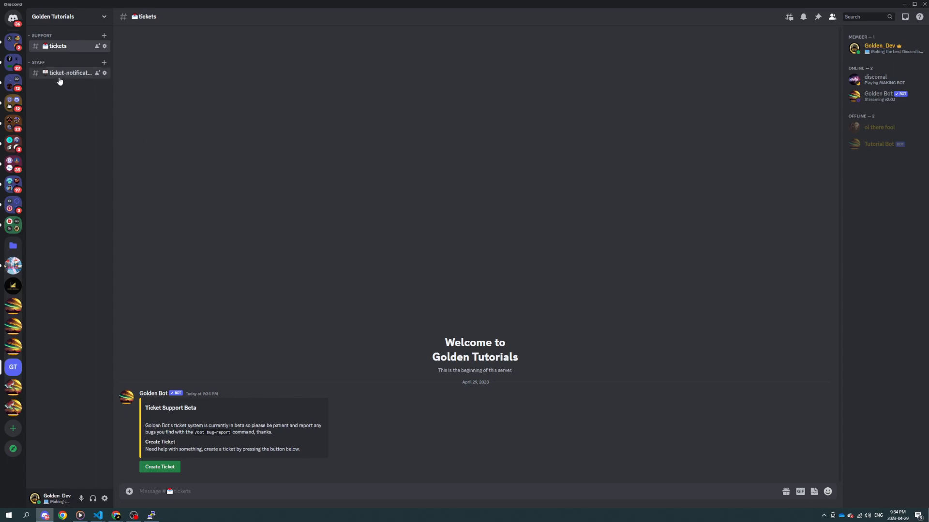
# Step: Run /setup tickets channel in the ticket-notifications channel with the type Notifications
pyautogui.click(60, 74)
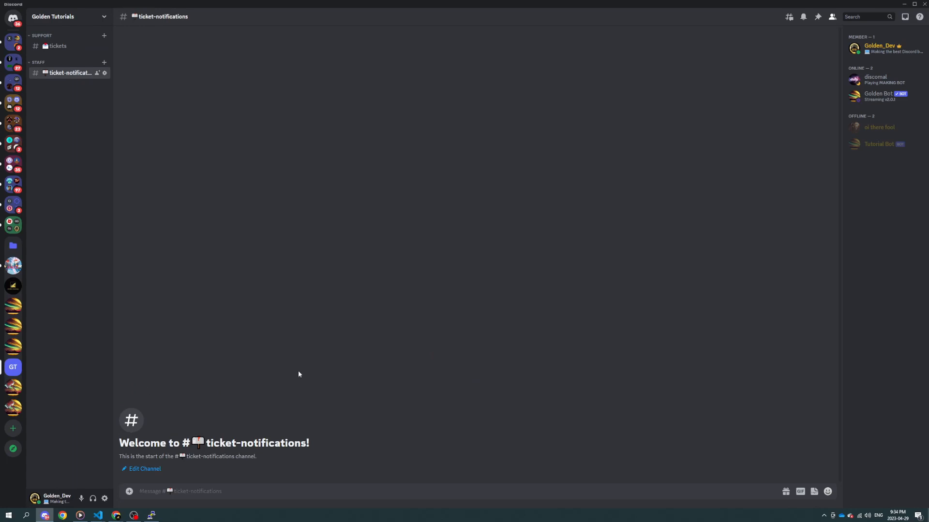
pyautogui.write('/s')
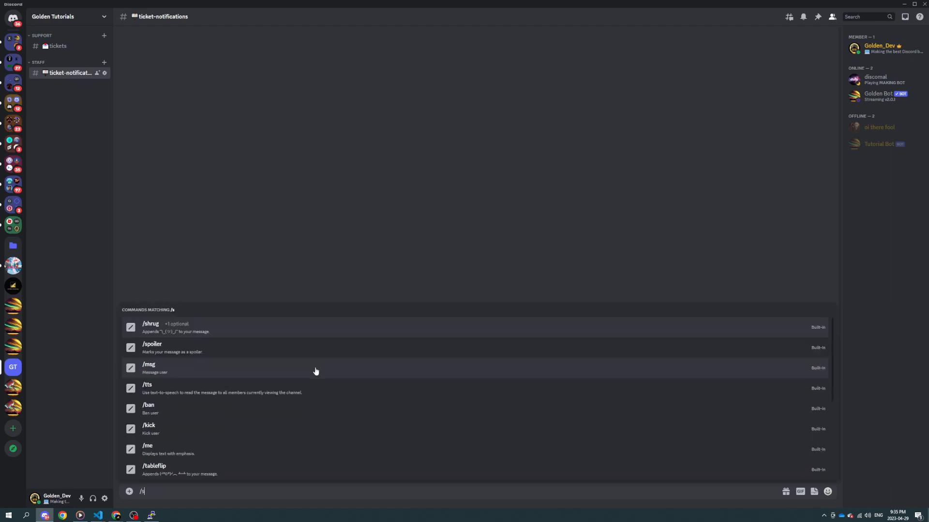
pyautogui.write('etup ticket')
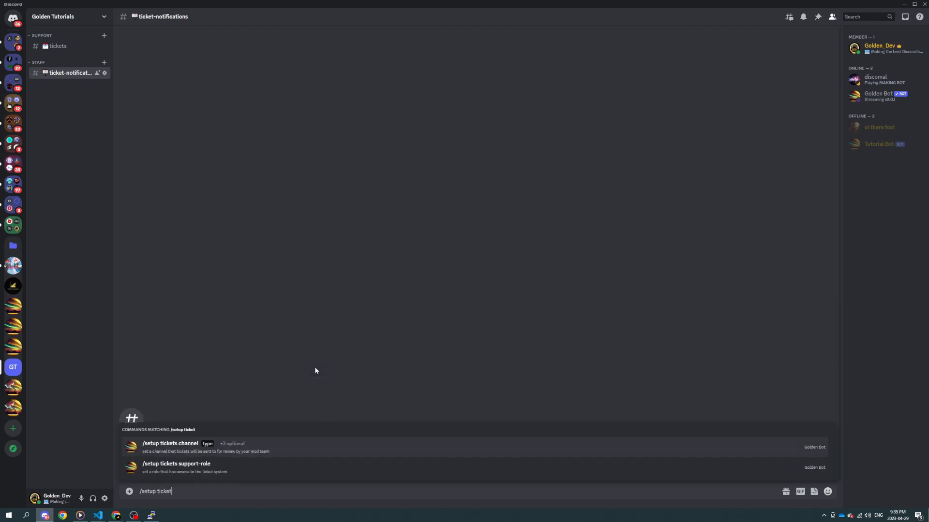
pyautogui.press('Tab')
pyautogui.press('Down')
pyautogui.press('Tab')
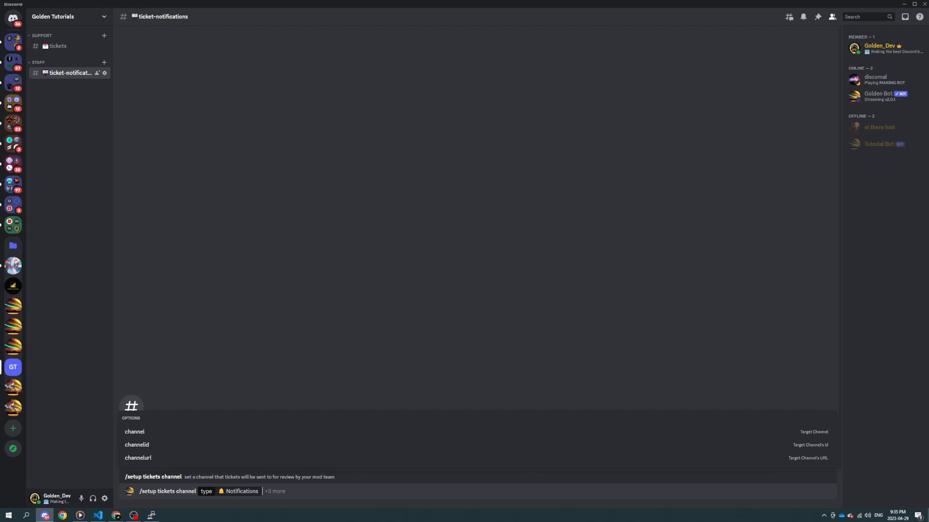
pyautogui.press('Return')
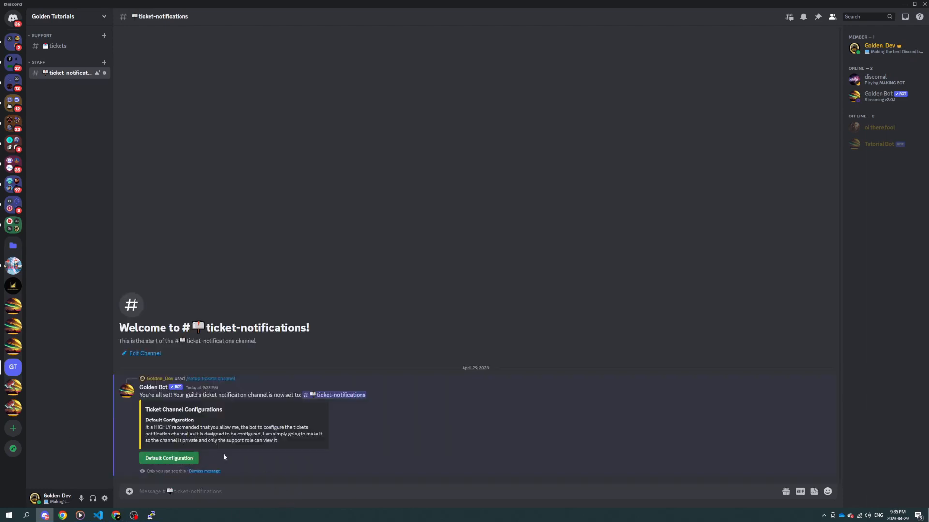
# Step: Try to apply Golden Bot's default configuration to the ticket-notifications channel and dismiss all of its private replies
pyautogui.click(184, 459)
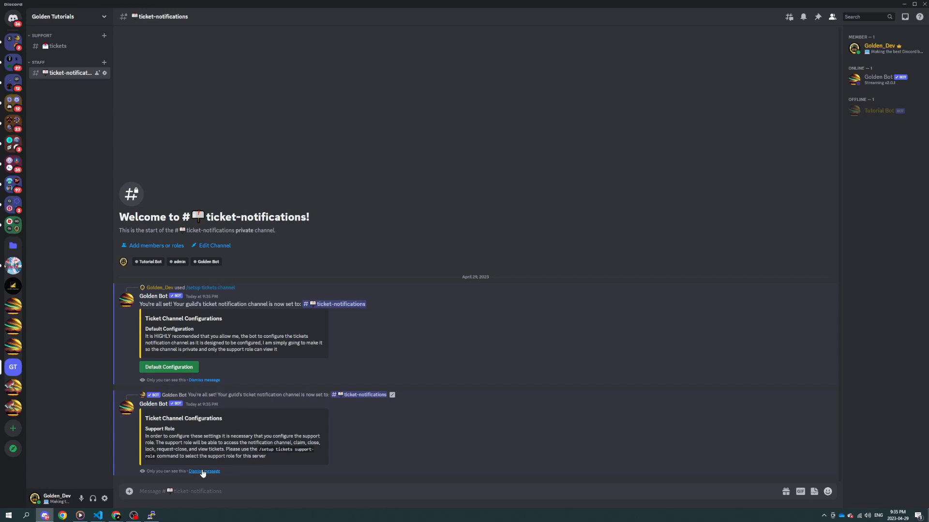
pyautogui.click(170, 369)
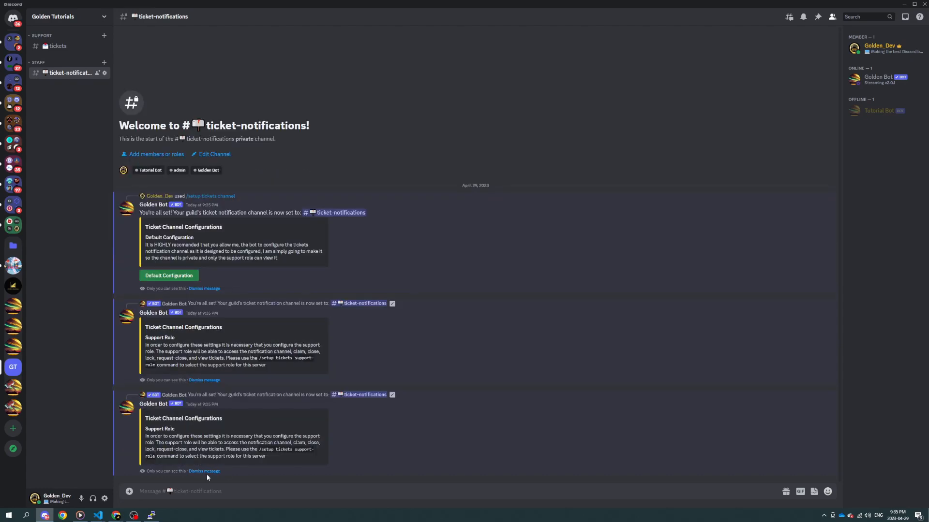
pyautogui.click(204, 473)
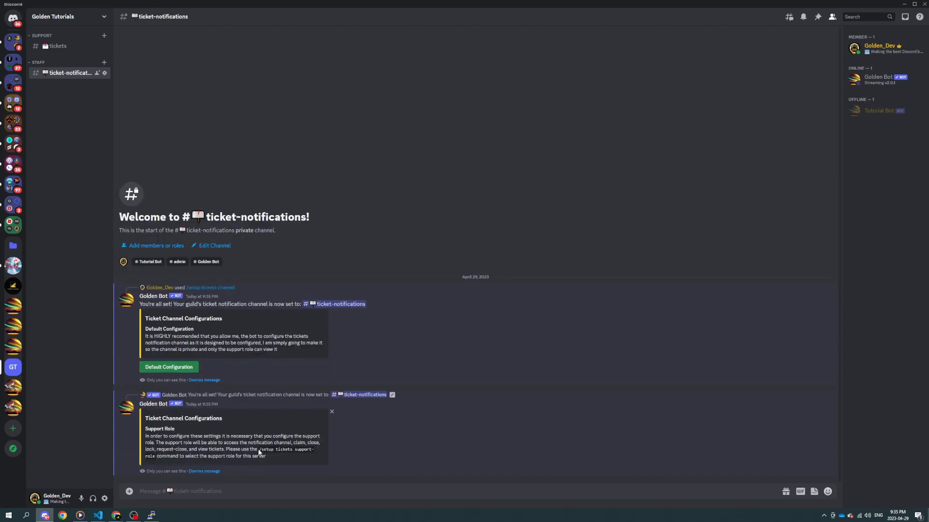
pyautogui.moveTo(258, 449); pyautogui.dragTo(152, 459)
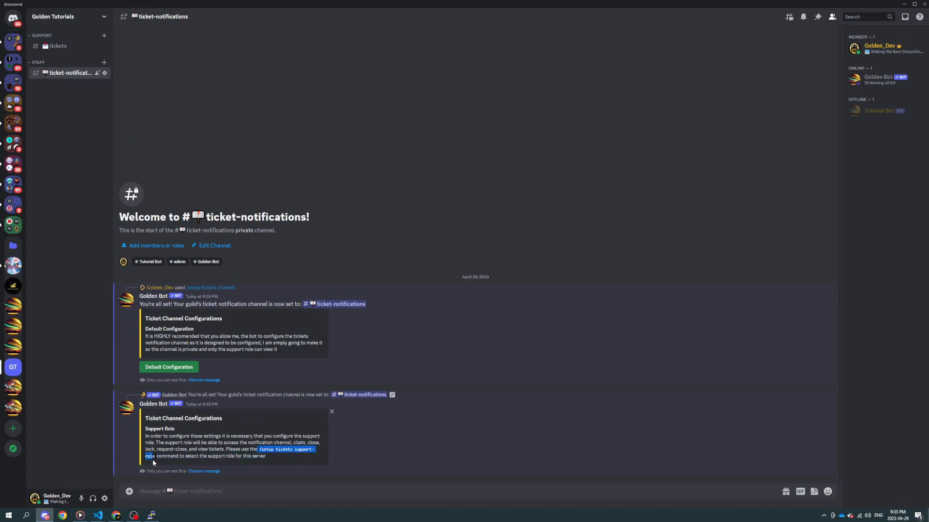
pyautogui.click(204, 471)
pyautogui.click(207, 472)
pyautogui.write('/setup ticket')
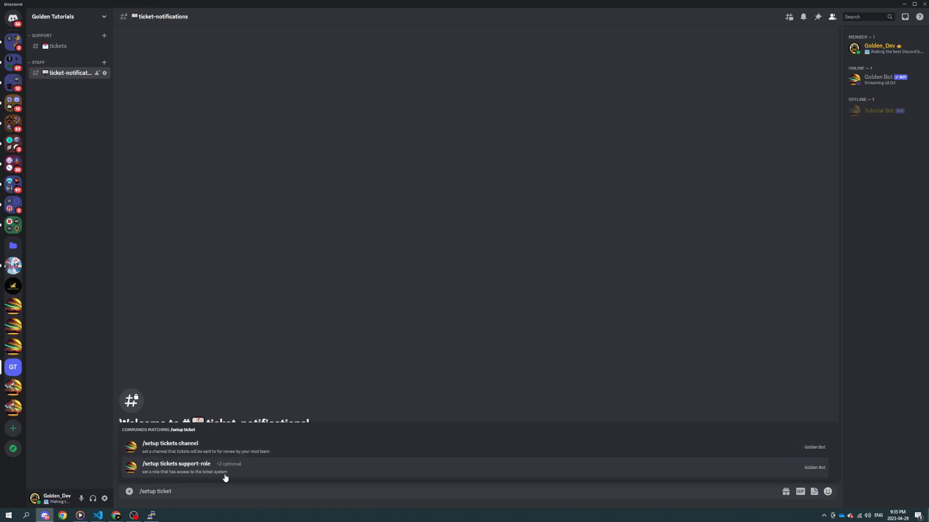
pyautogui.click(225, 467)
pyautogui.click(155, 445)
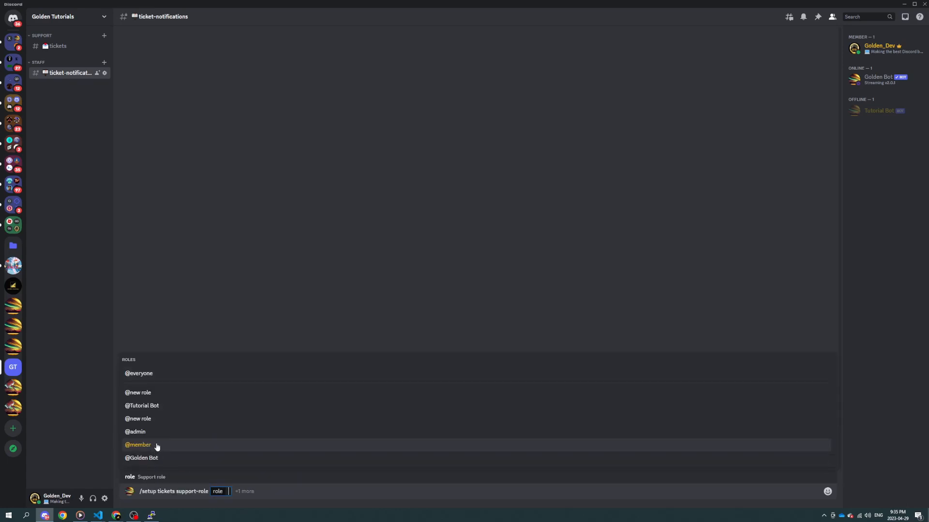
pyautogui.moveTo(291, 496); pyautogui.dragTo(137, 489)
pyautogui.press('BackSpace')
# Step: Prepare a /role create command with the name "Support Team" and the color Dark Gold
pyautogui.write('/')
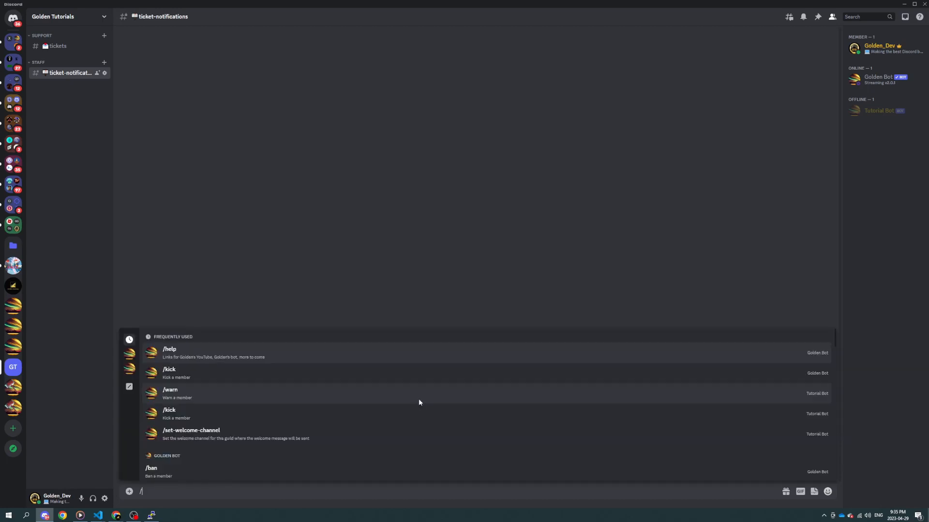
pyautogui.write('role create')
pyautogui.press('Tab')
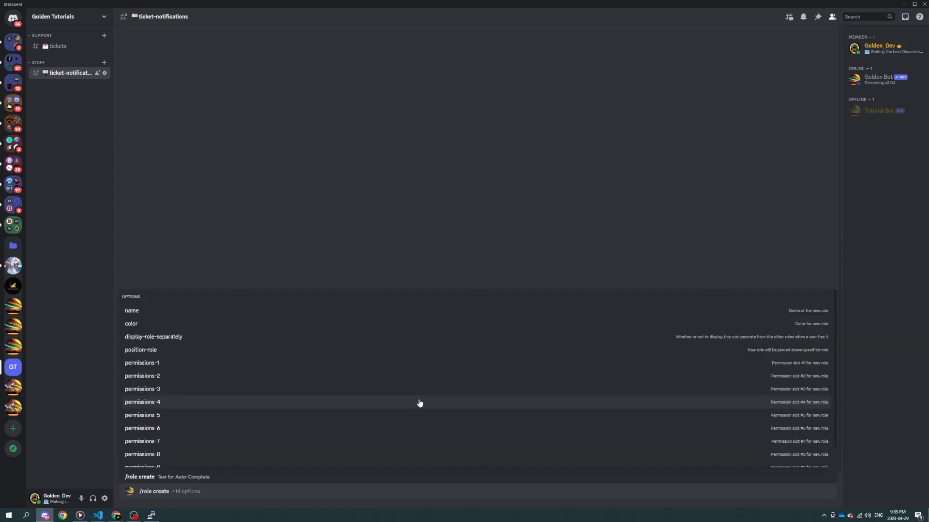
pyautogui.press('Tab')
pyautogui.write('Support')
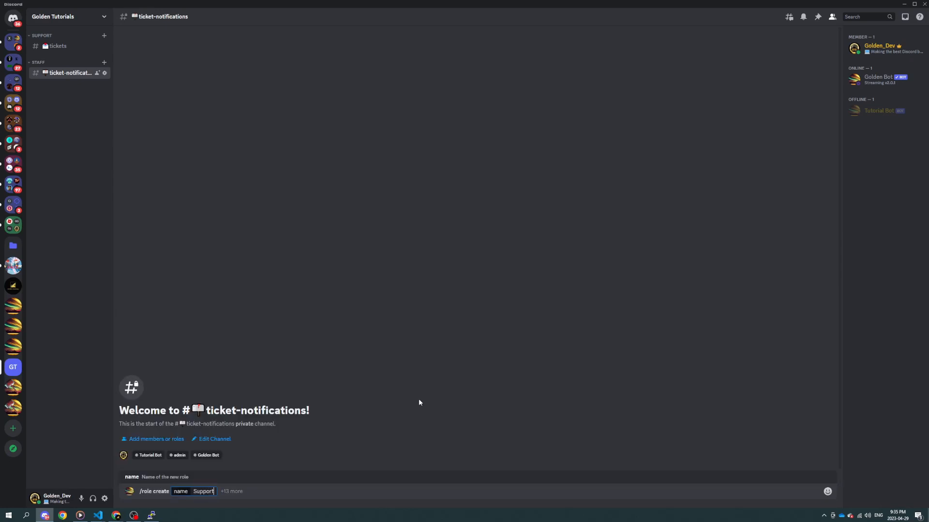
pyautogui.write(' Team')
pyautogui.press('Tab')
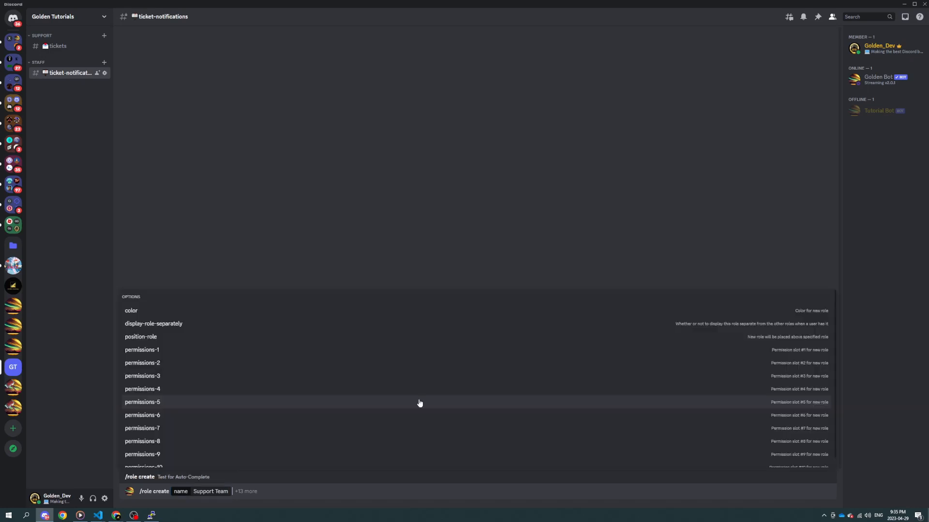
pyautogui.press('Tab')
pyautogui.write('Gold')
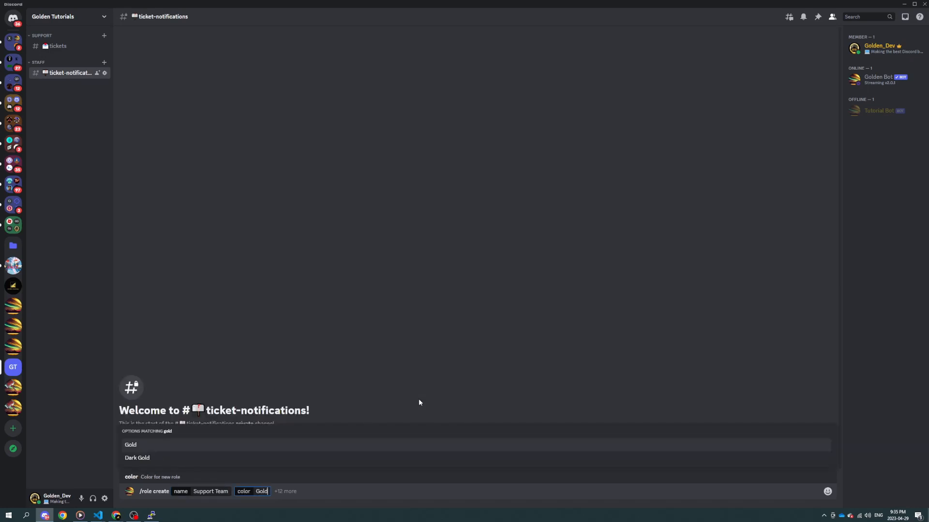
pyautogui.press('Down')
pyautogui.press('Tab')
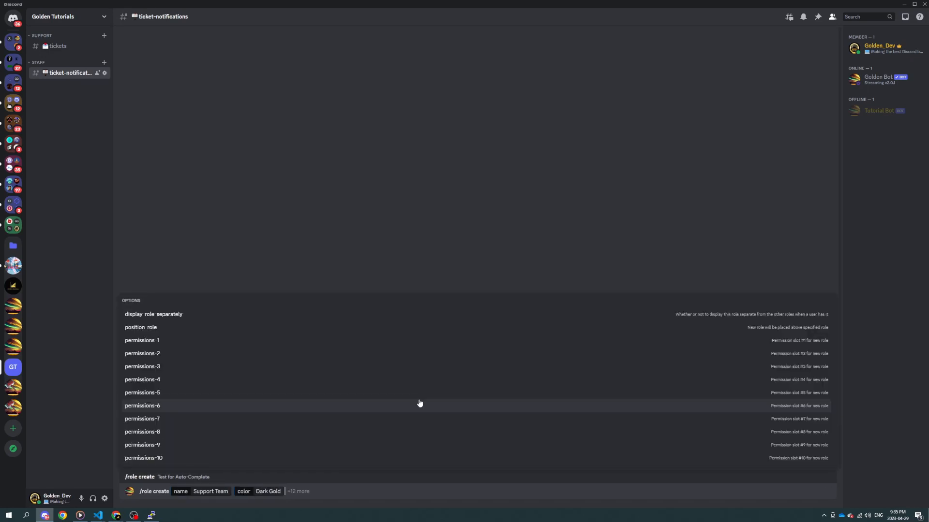
pyautogui.press('Tab')
pyautogui.press('Tab')
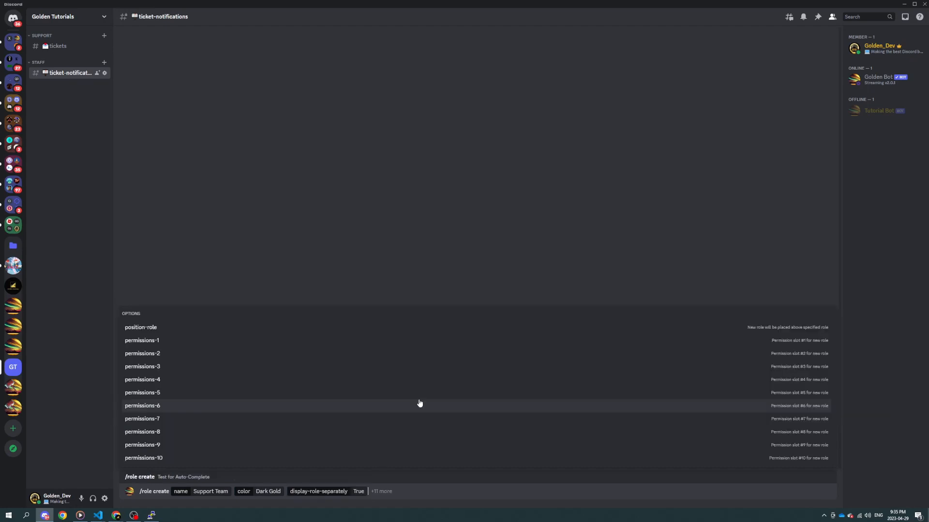
pyautogui.press('Tab')
pyautogui.press('Down')
pyautogui.press('Down')
pyautogui.press('Down')
pyautogui.press('Down')
pyautogui.press('Down')
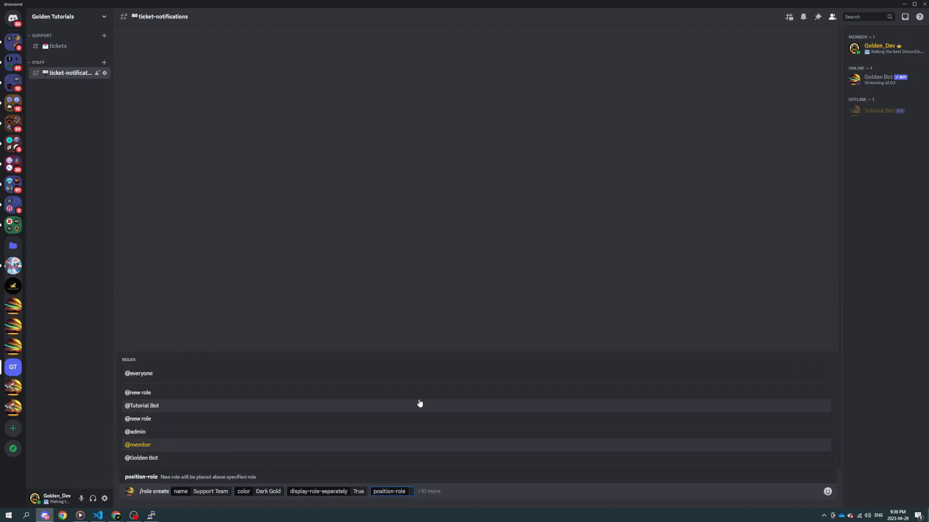
pyautogui.click(268, 378)
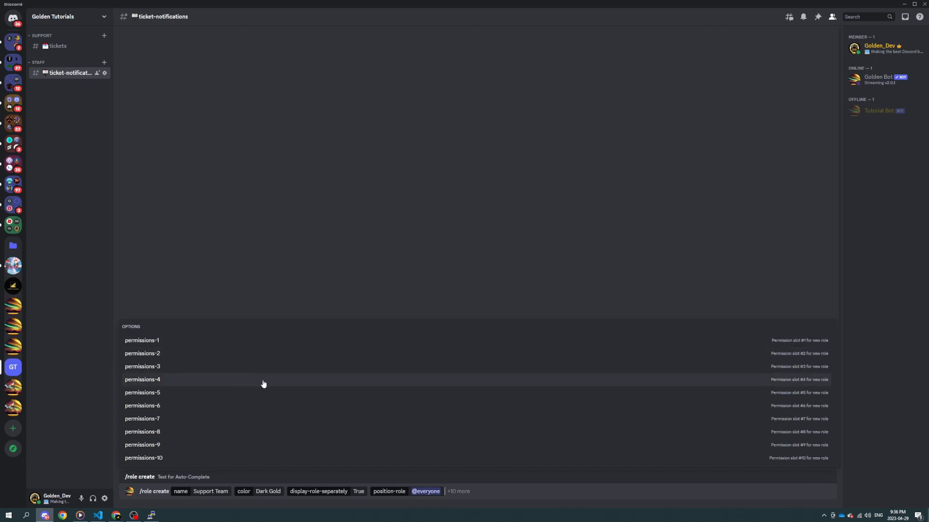
# Step: Create the Support Team role and assign it as the ticket support role with /setup tickets support-role
pyautogui.press('Return')
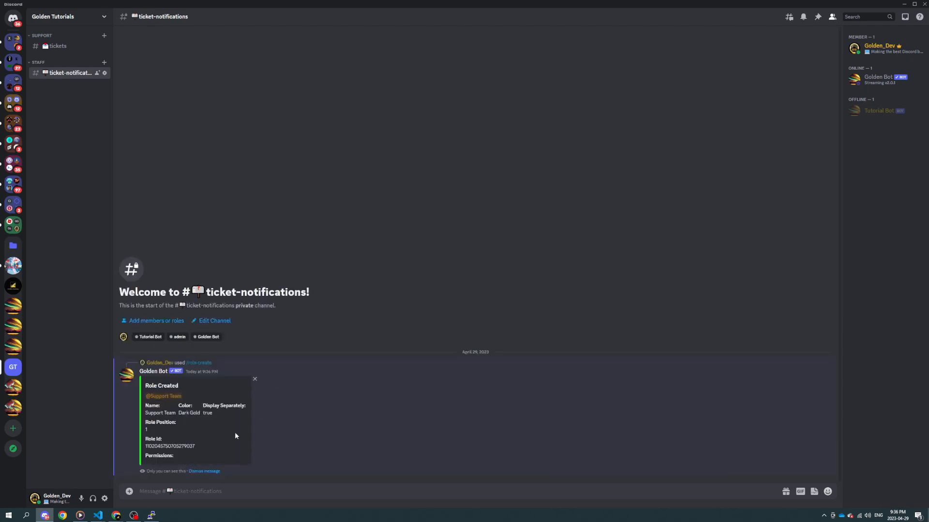
pyautogui.write('/setup')
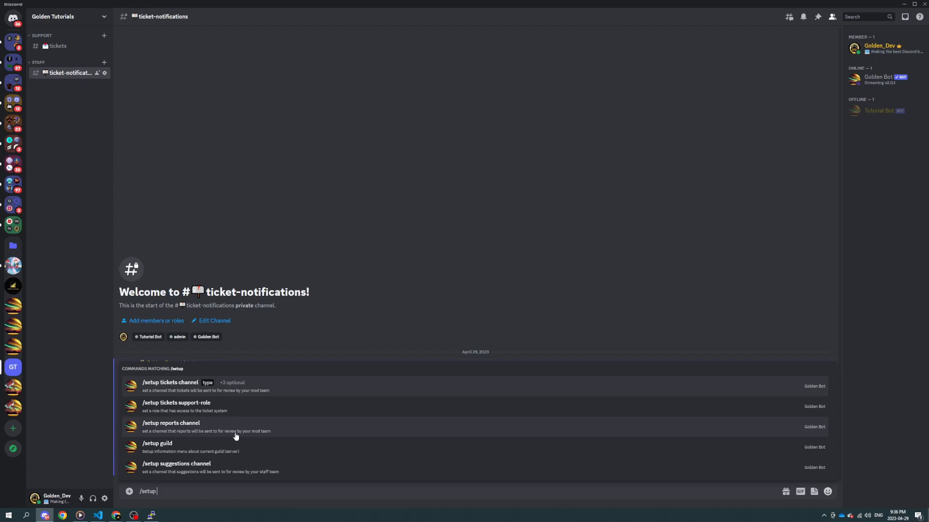
pyautogui.write(' ticket')
pyautogui.press('Down')
pyautogui.press('Return')
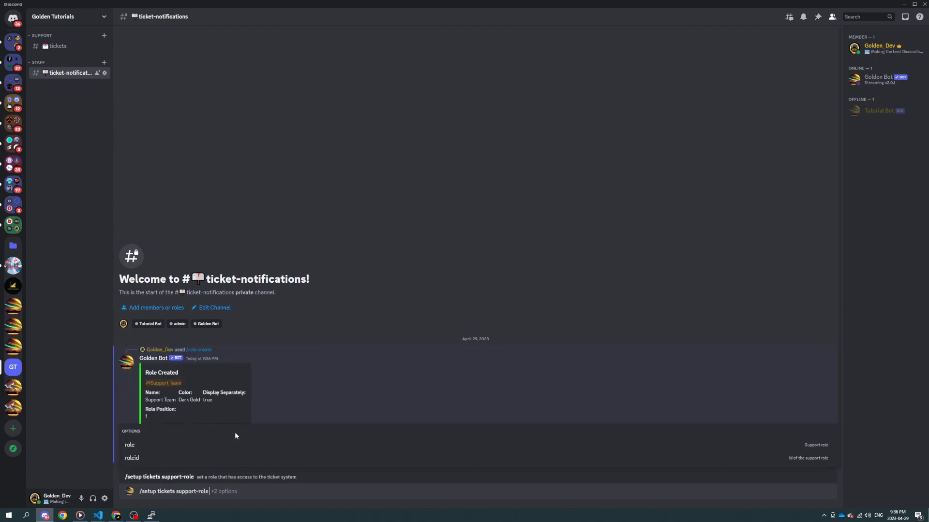
pyautogui.click(236, 438)
pyautogui.click(235, 432)
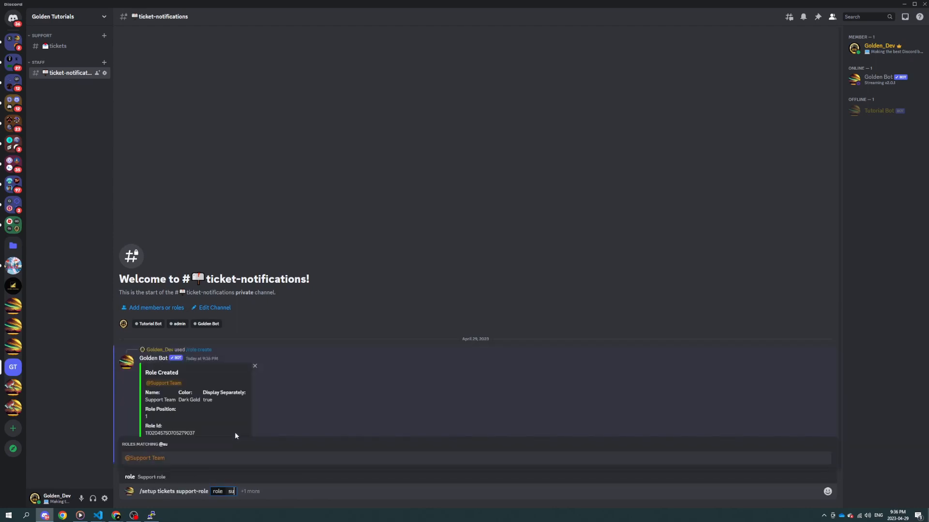
pyautogui.press('Return')
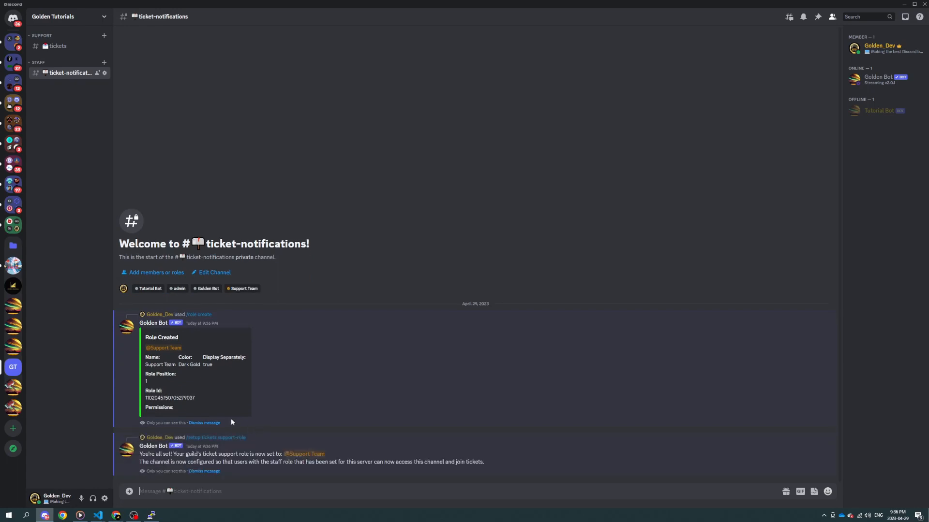
# Step: Dismiss Golden Bot's private replies about the role creation and the support role setup
pyautogui.click(217, 424)
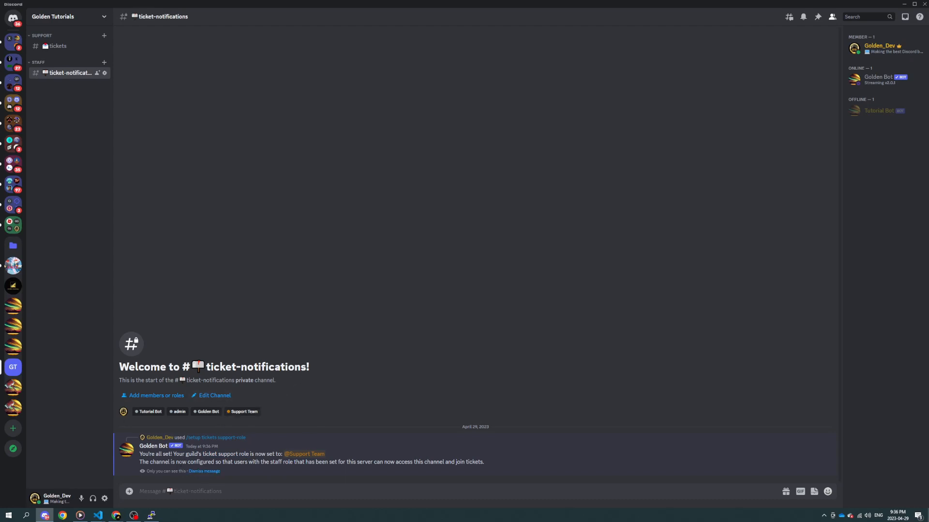
pyautogui.moveTo(165, 464); pyautogui.dragTo(328, 465)
pyautogui.click(332, 469)
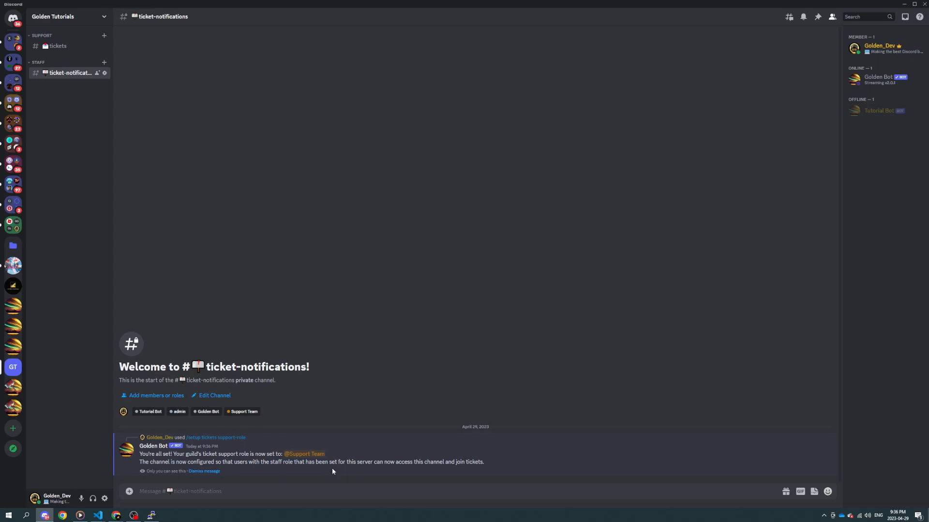
pyautogui.click(205, 471)
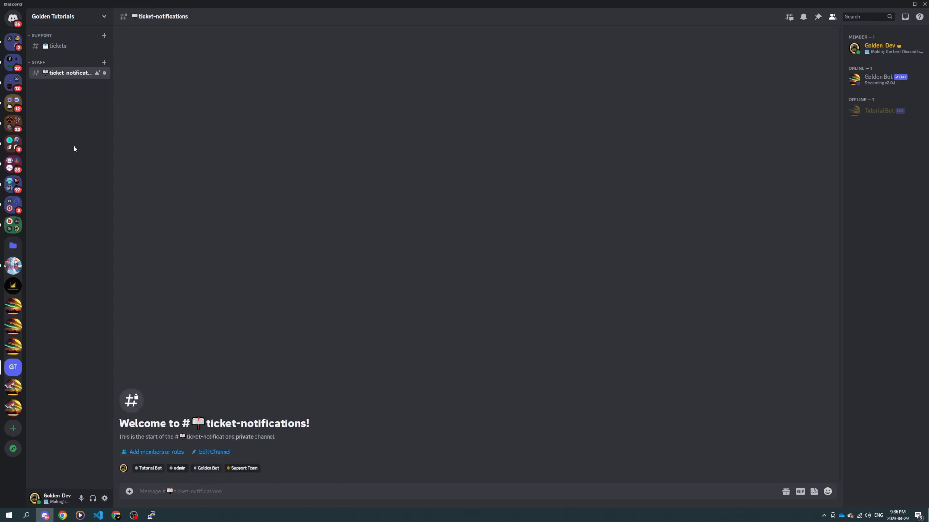
# Step: From the tickets channel, open Golden Bot's command permissions in the server's integration settings and filter the commands by "ticket"
pyautogui.click(76, 46)
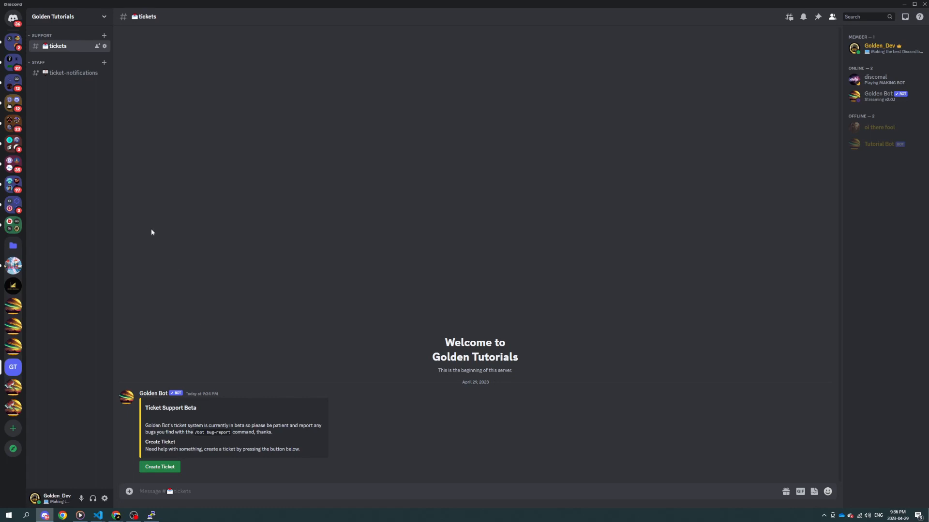
pyautogui.click(78, 18)
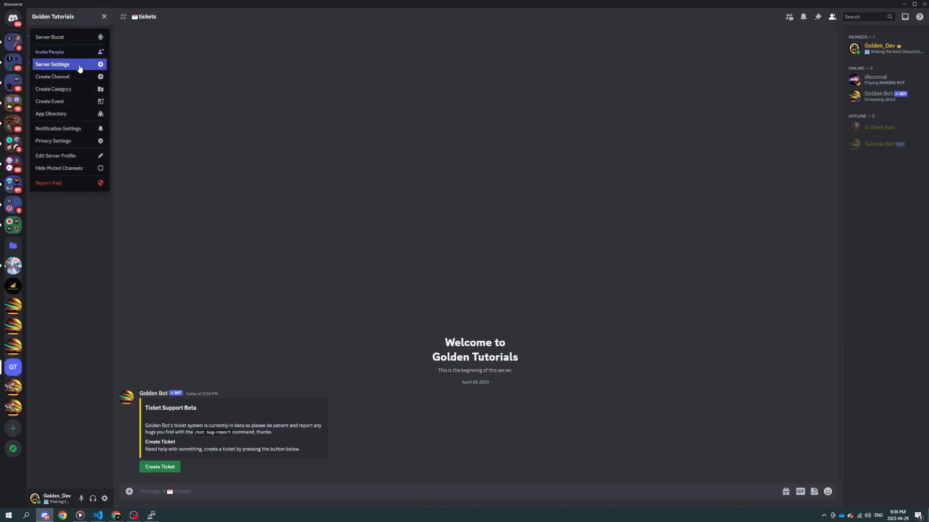
pyautogui.click(80, 69)
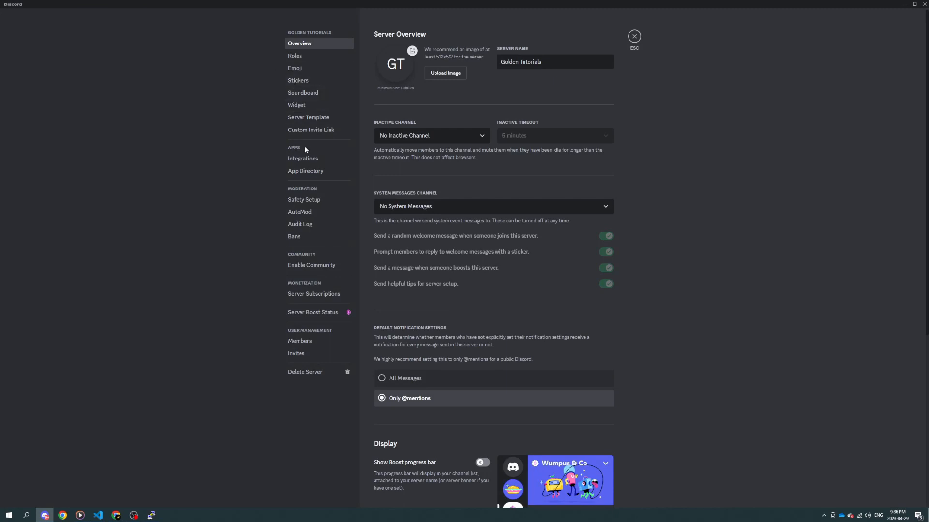
pyautogui.click(305, 159)
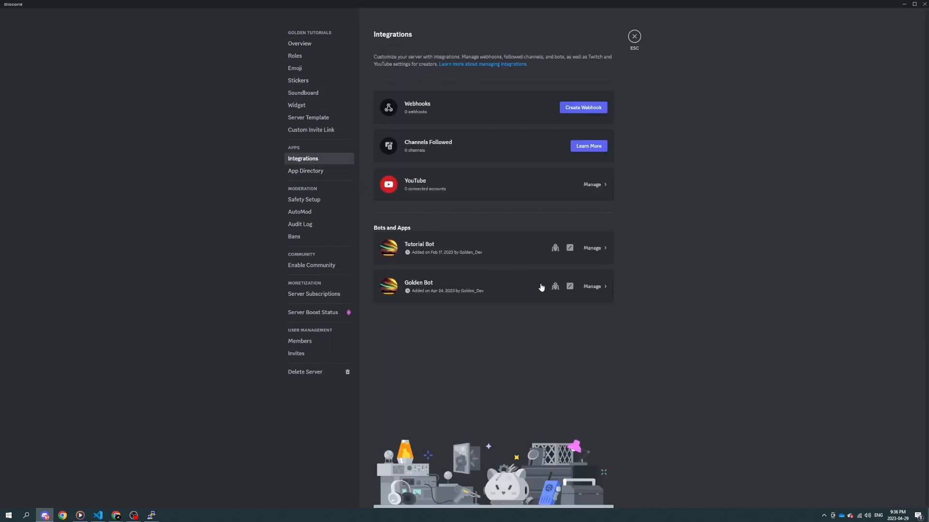
pyautogui.click(599, 291)
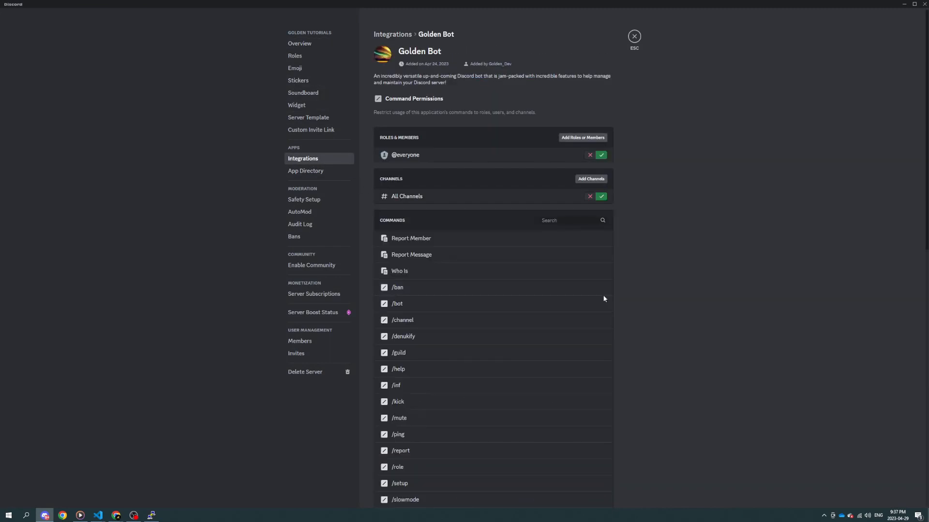
pyautogui.click(585, 220)
pyautogui.write('ticket')
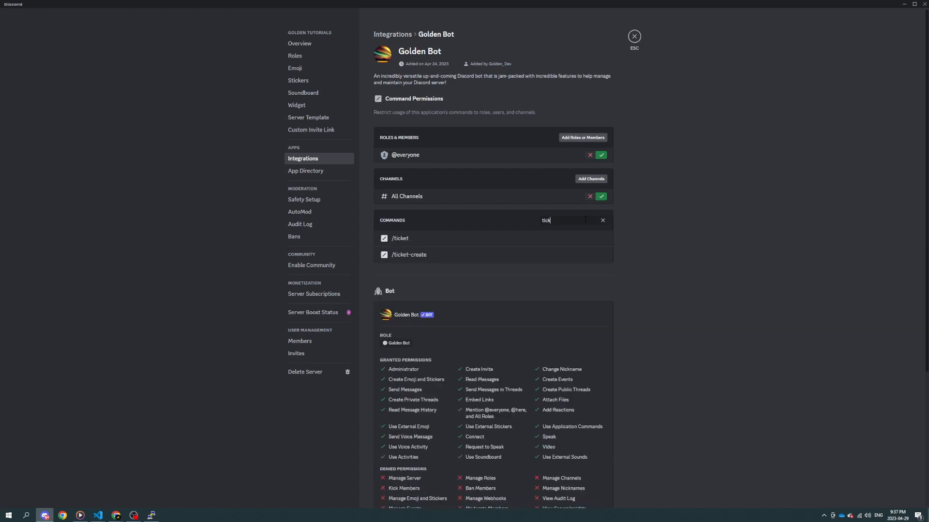
# Step: Add a role override allowing Support Team to use the /ticket command, save it and leave the server settings
pyautogui.click(400, 246)
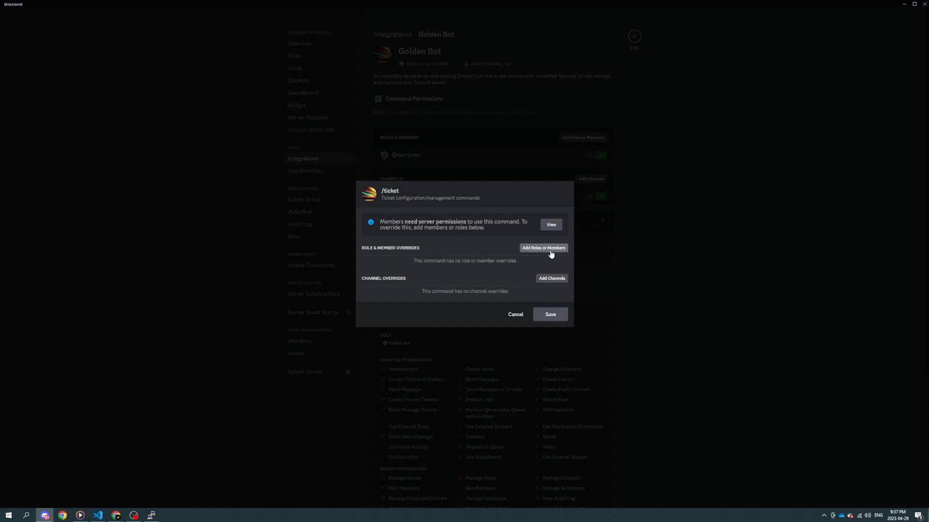
pyautogui.click(544, 249)
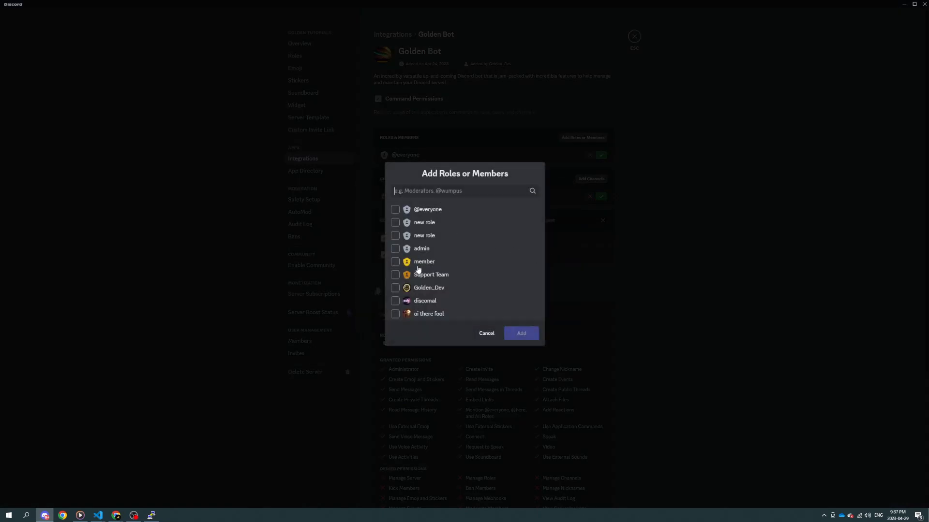
pyautogui.click(395, 276)
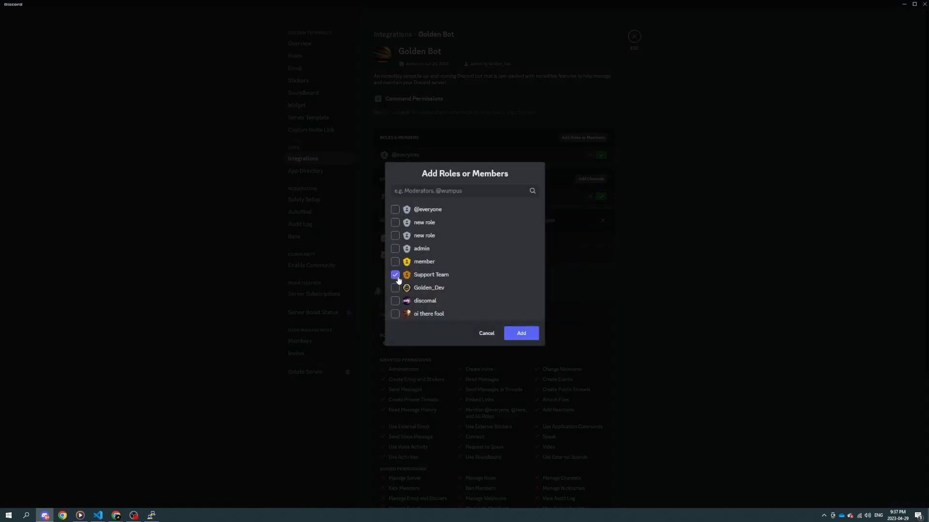
pyautogui.click(527, 333)
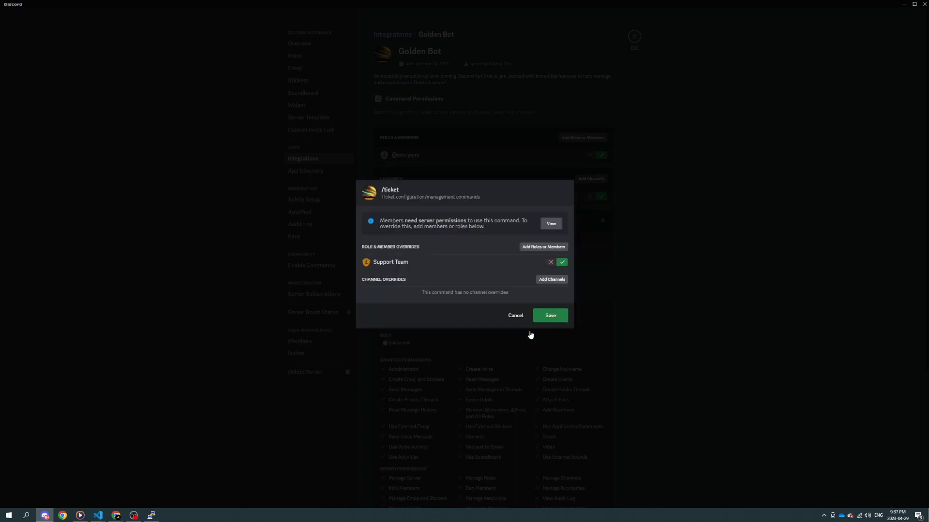
pyautogui.click(552, 317)
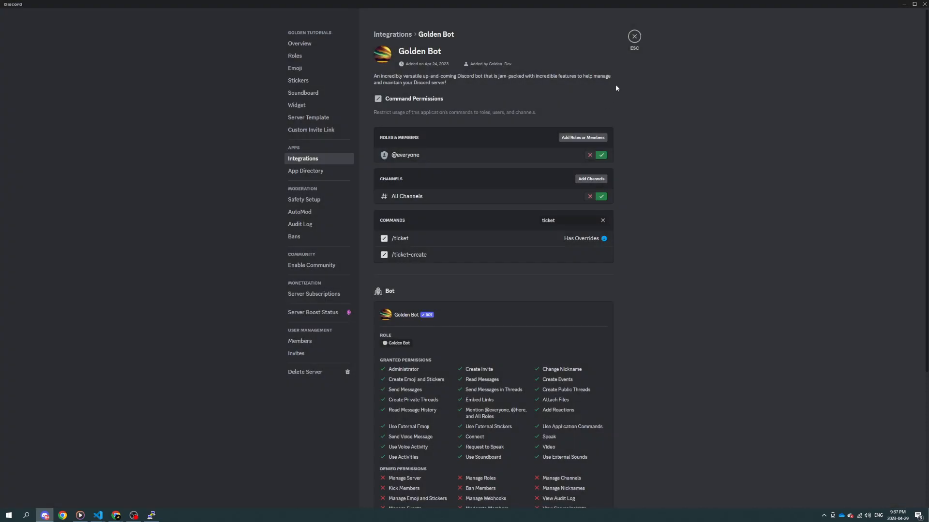
pyautogui.click(634, 37)
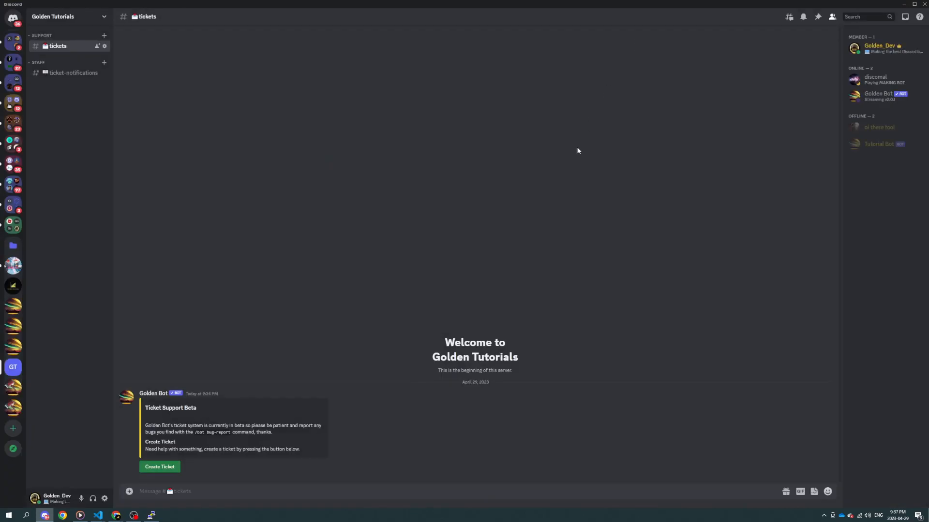
# Step: Enter /ticket as a draft in the tickets channel and look through the matching commands
pyautogui.write('/ticket')
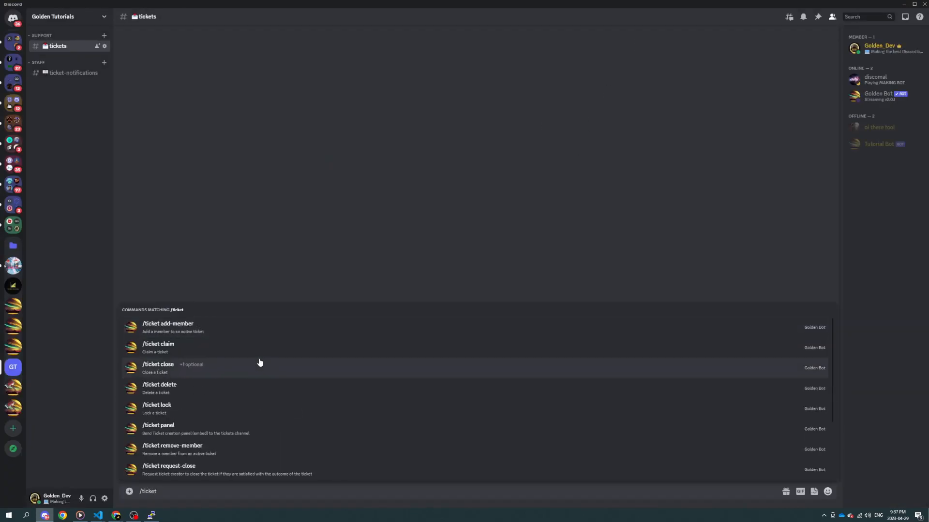
pyautogui.scroll(-3, 251, 389)
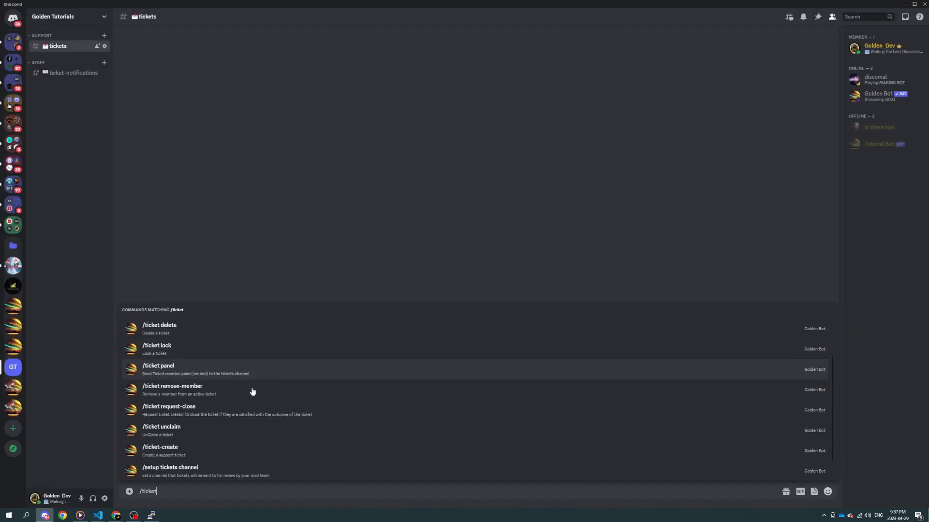
pyautogui.scroll(3, 232, 411)
pyautogui.click(273, 263)
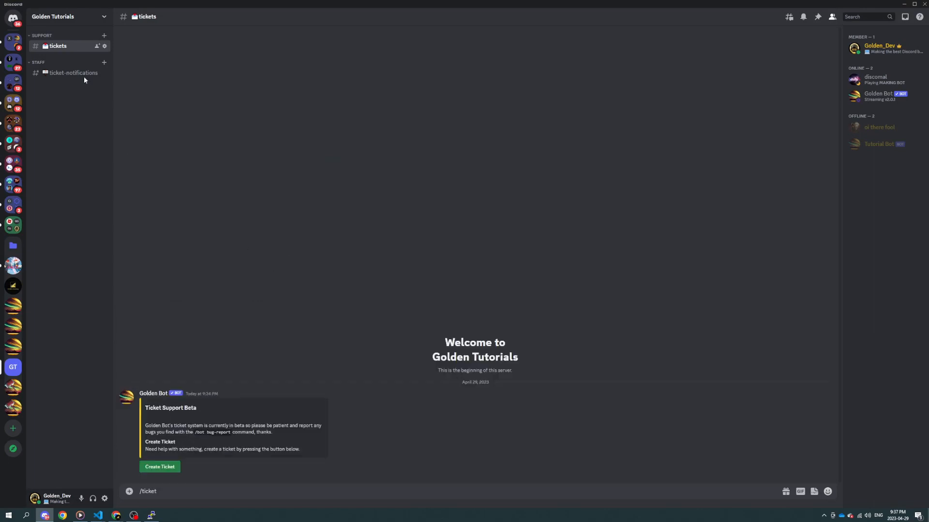
# Step: Review the /ticket command's overrides in Golden Bot's integration settings, examine the channels offered for a channel override and leave the settings
pyautogui.click(81, 17)
pyautogui.click(79, 67)
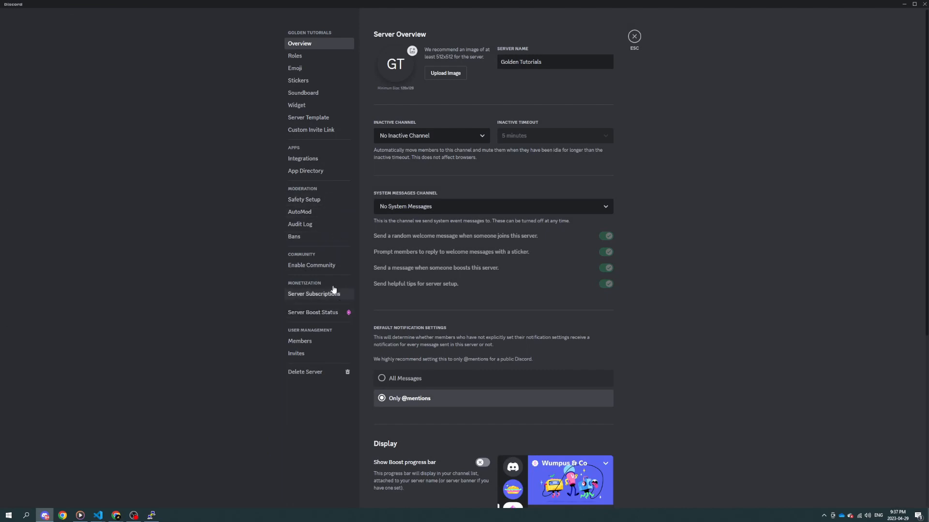
pyautogui.click(336, 161)
pyautogui.click(596, 287)
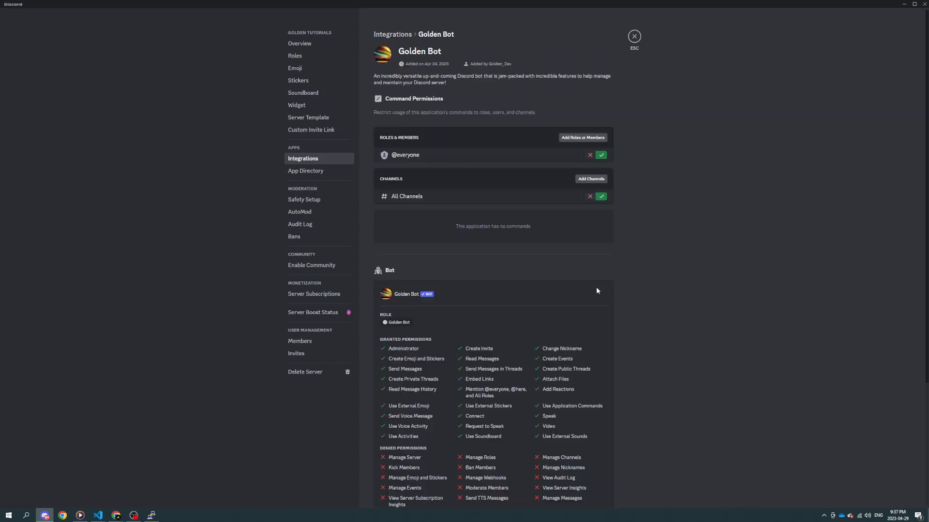
pyautogui.write('tic')
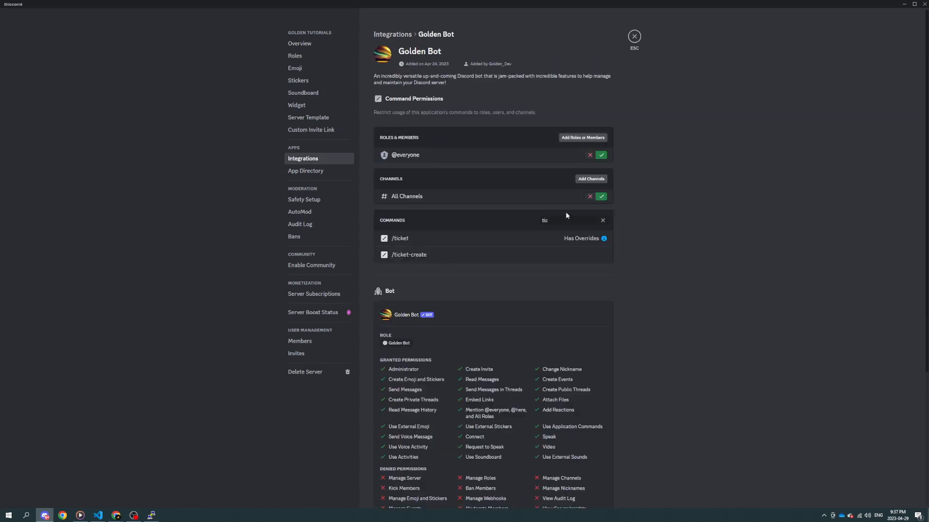
pyautogui.click(532, 239)
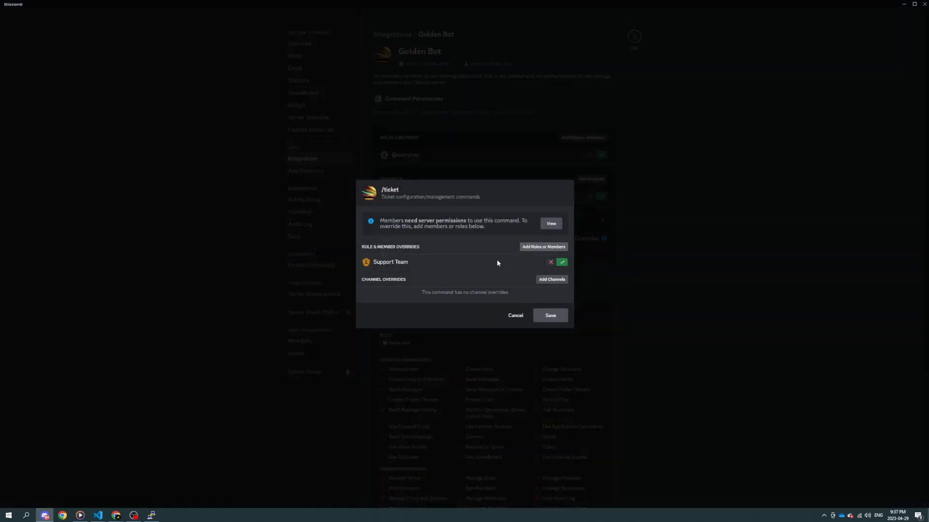
pyautogui.click(550, 281)
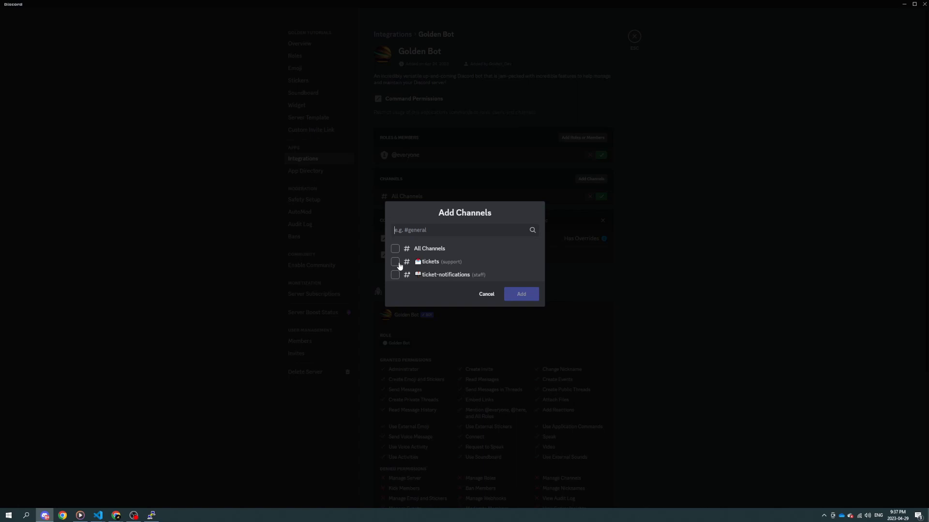
pyautogui.click(600, 334)
pyautogui.click(657, 348)
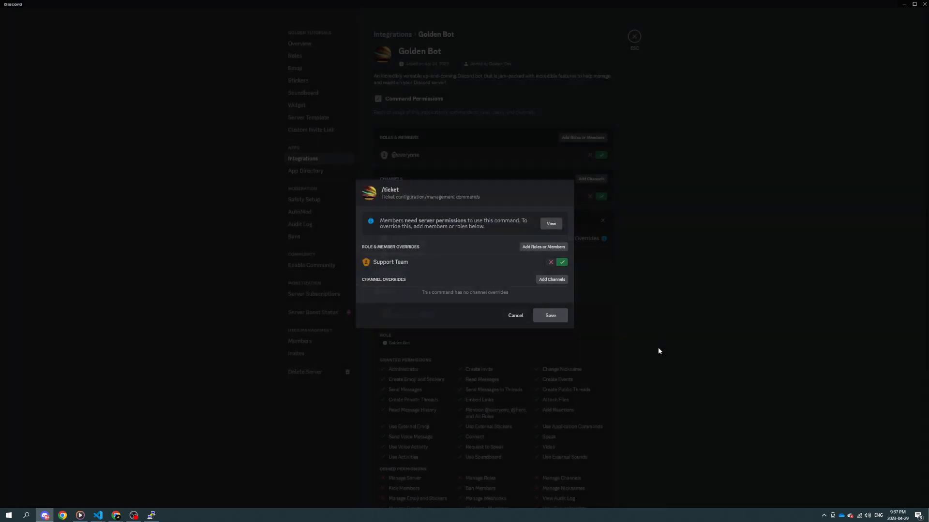
pyautogui.press('Escape')
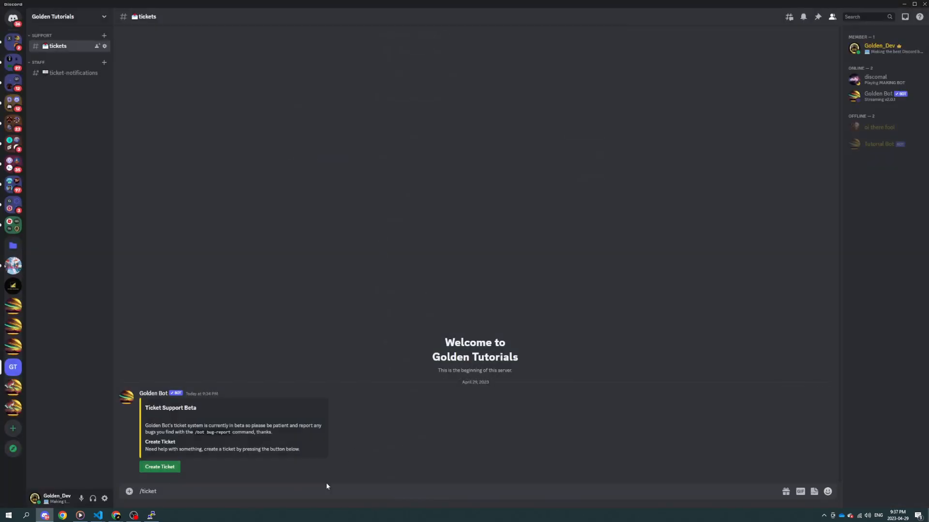
# Step: Examine the ticketid option of the /ticket delete command and clear the command draft
pyautogui.click(290, 492)
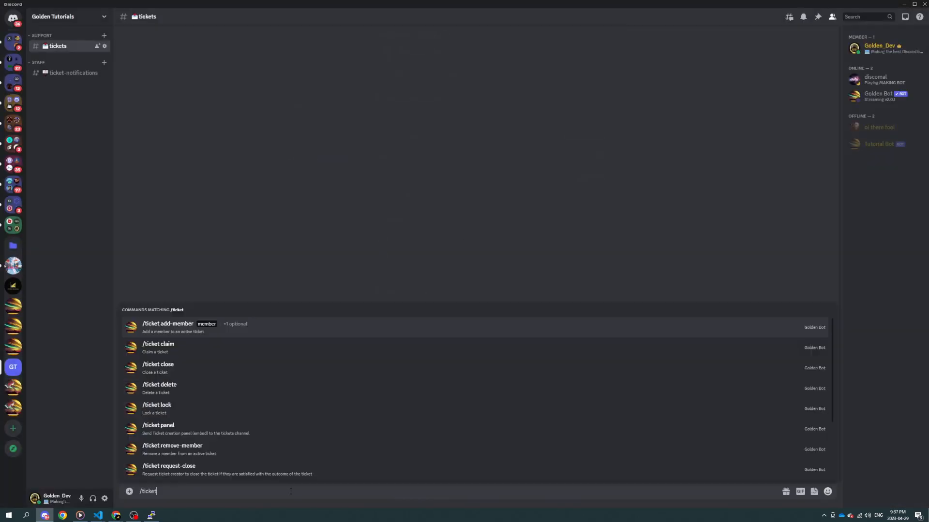
pyautogui.click(223, 393)
pyautogui.click(162, 460)
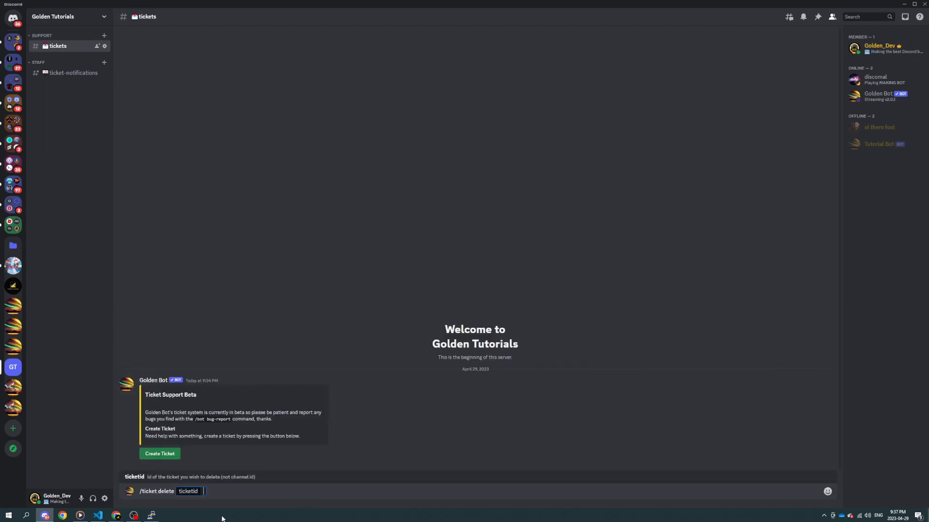
pyautogui.click(228, 492)
pyautogui.press('BackSpace')
pyautogui.press('BackSpace')
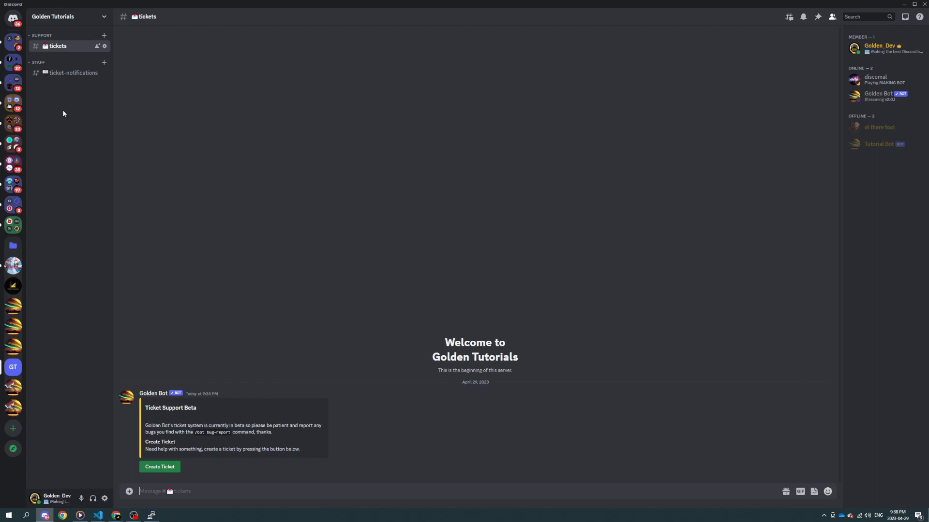
# Step: Check the ticket-notifications channel, return to the tickets channel and read the Ticket Support Beta panel's text
pyautogui.click(73, 74)
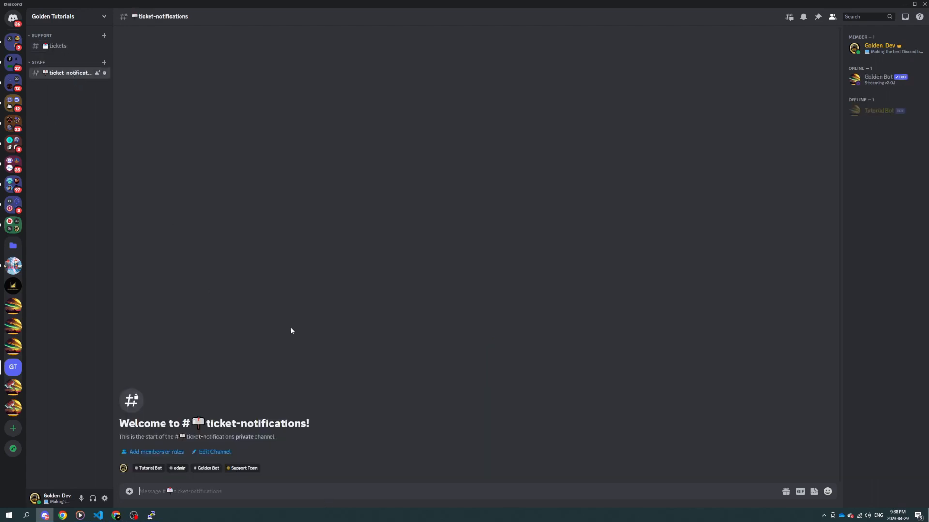
pyautogui.click(60, 46)
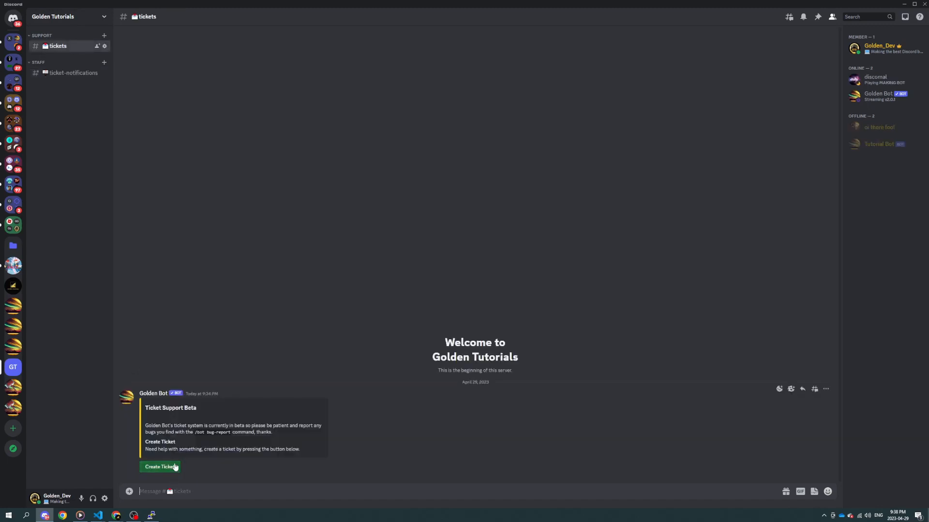
pyautogui.moveTo(193, 432); pyautogui.dragTo(261, 449)
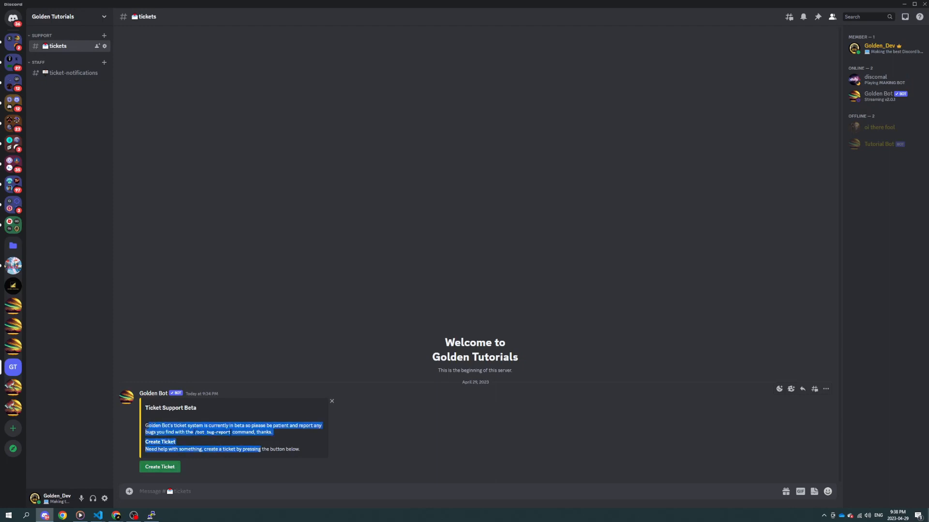
# Step: Reread the Ticket Support Beta notice about reporting bugs with the /bot bug-report command
pyautogui.click(257, 450)
pyautogui.moveTo(173, 426); pyautogui.dragTo(242, 437)
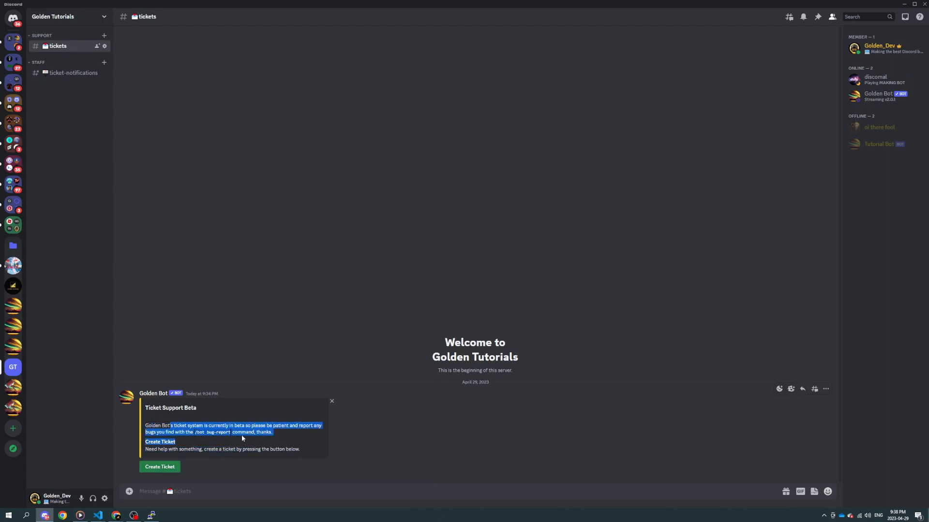
pyautogui.click(242, 436)
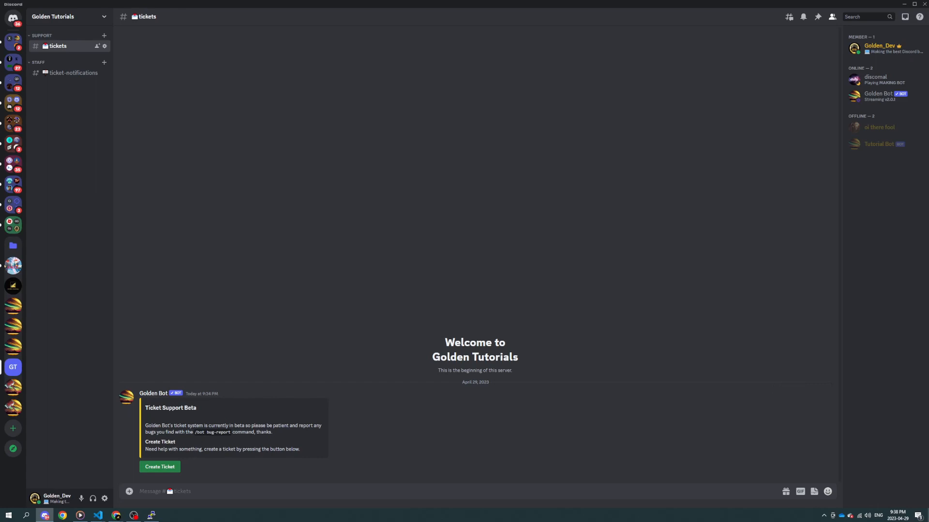
# Step: Create a ticket from the panel with the topic "Test Topic" and the description "Example Description", and submit it
pyautogui.hotkey('alt', 'Tab')
pyautogui.click(164, 466)
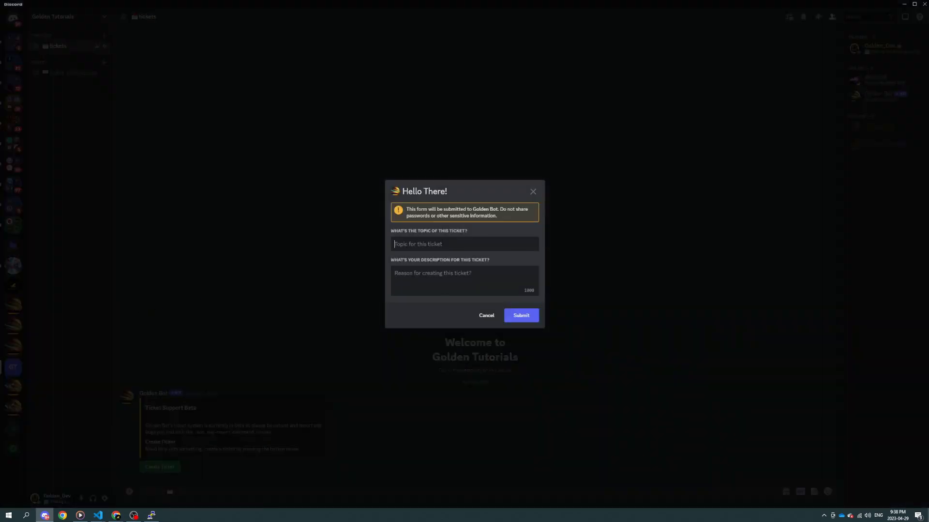
pyautogui.write('Test Topic')
pyautogui.press('Tab')
pyautogui.write('Exam')
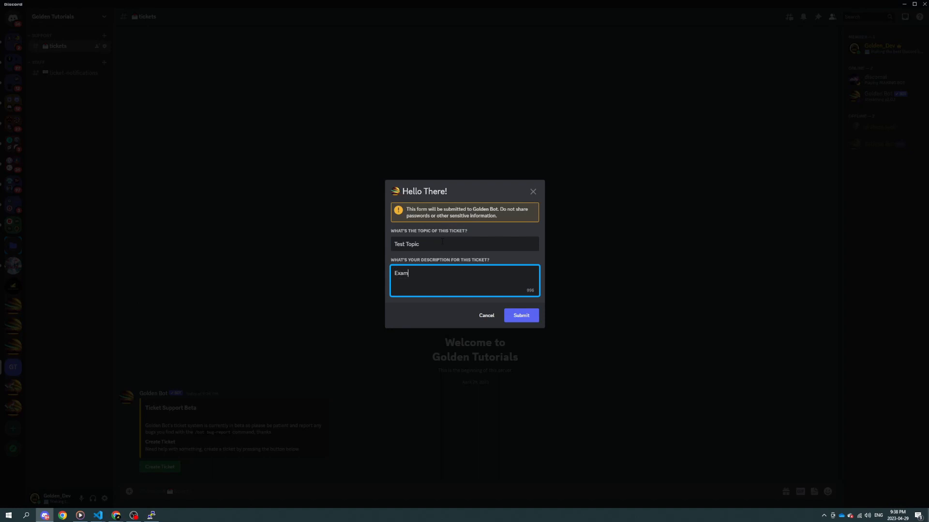
pyautogui.write('ple Description')
pyautogui.click(510, 320)
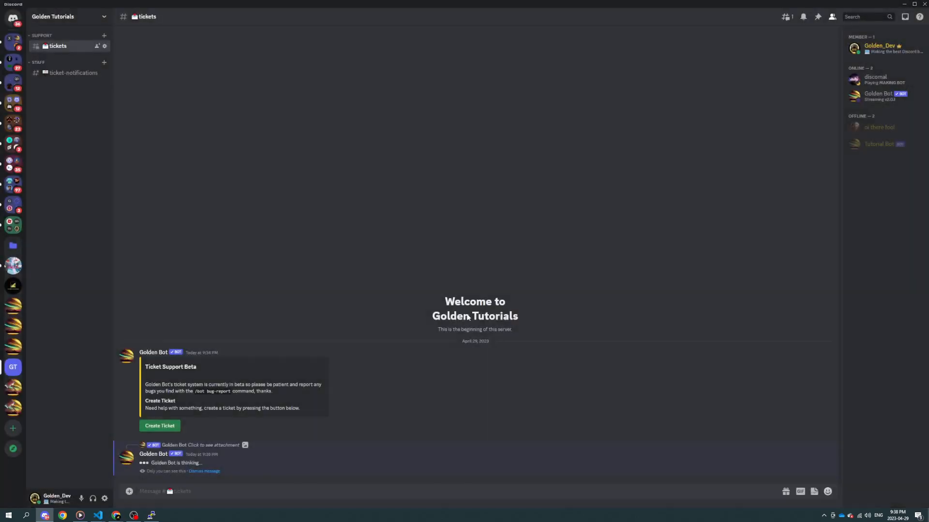
# Step: Read Golden Bot's reply to the submitted ticket and dismiss it
pyautogui.moveTo(229, 462); pyautogui.dragTo(348, 463)
pyautogui.click(267, 478)
pyautogui.moveTo(180, 463); pyautogui.dragTo(403, 465)
pyautogui.click(303, 482)
pyautogui.click(404, 465)
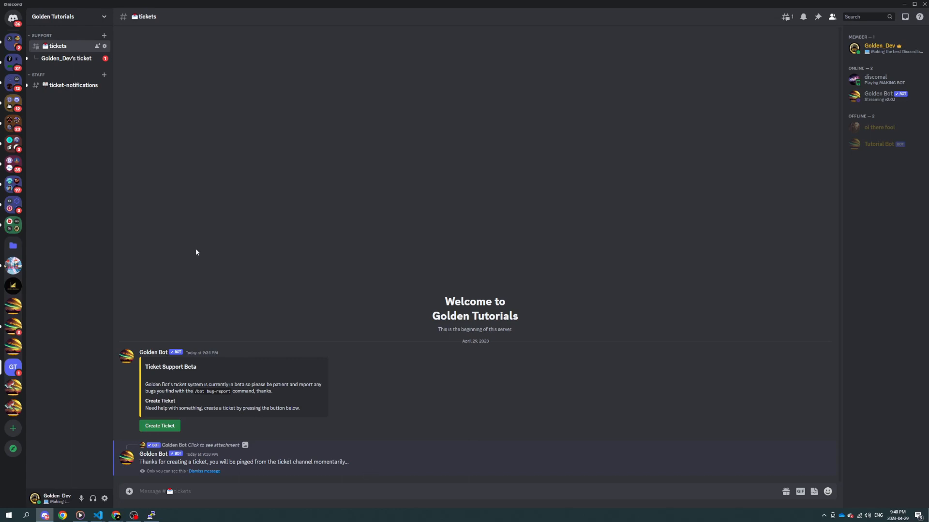
pyautogui.click(205, 472)
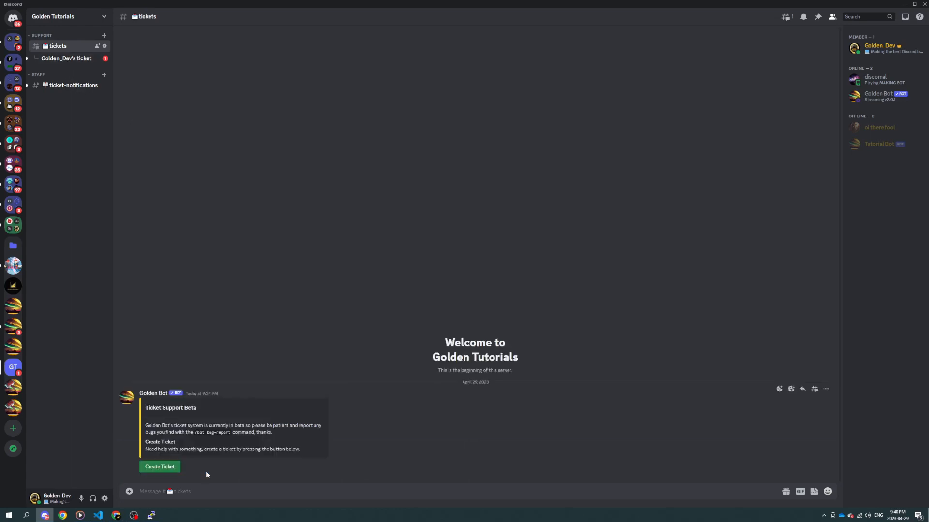
# Step: Try to create a second ticket from the panel, read the bot's response and dismiss it
pyautogui.click(167, 468)
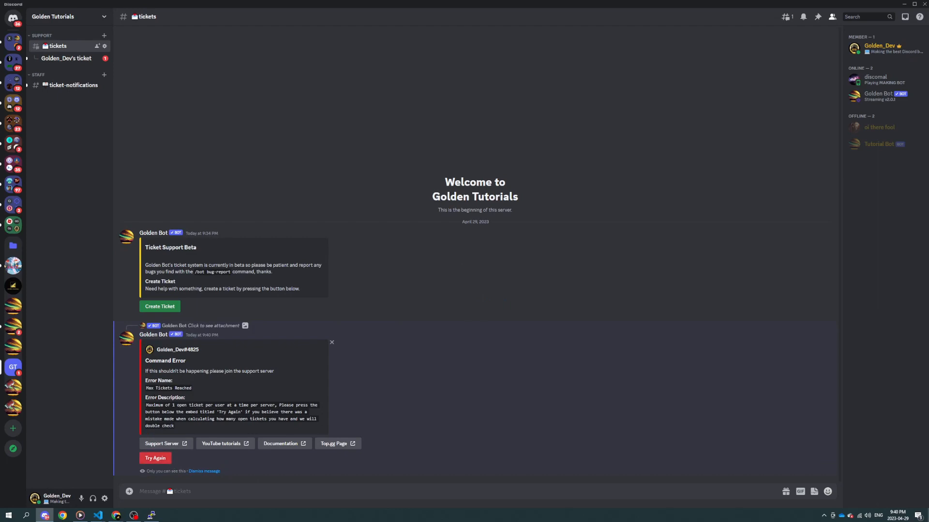
pyautogui.moveTo(149, 389); pyautogui.dragTo(190, 419)
pyautogui.click(187, 392)
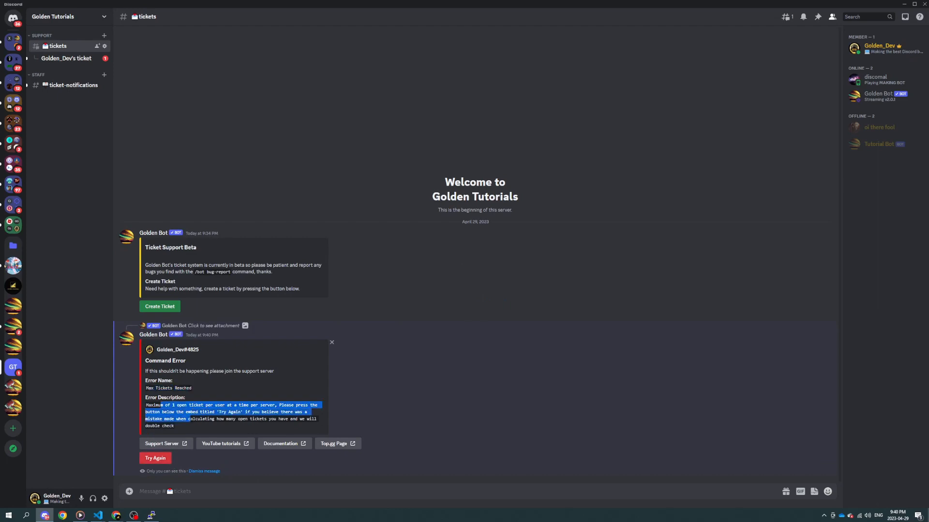
pyautogui.click(189, 422)
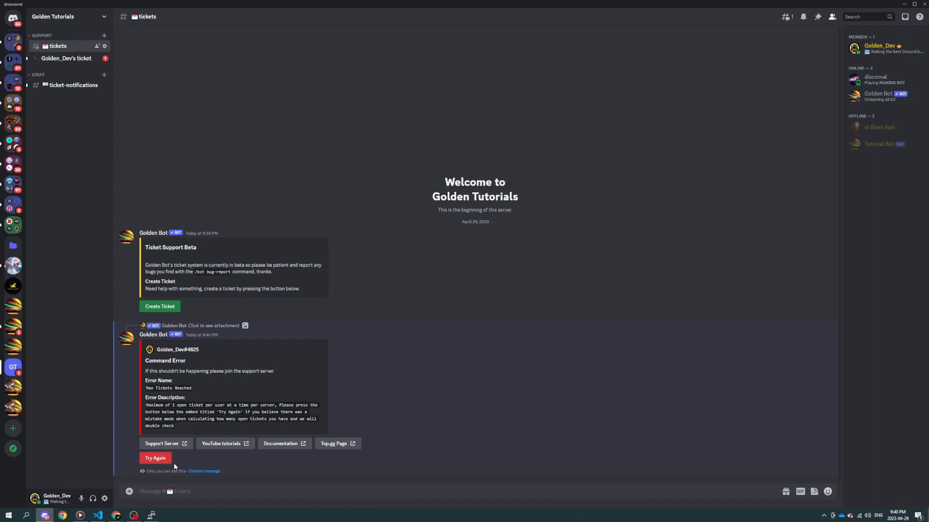
pyautogui.click(198, 472)
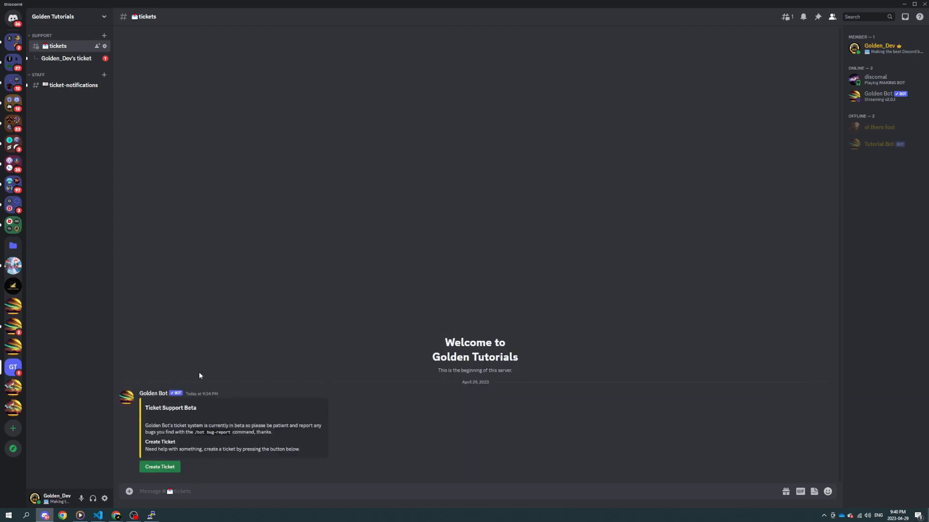
# Step: View the new ticket thread and examine the ticket's additional information in ticket-notifications, particularly the Creator's Status
pyautogui.click(66, 59)
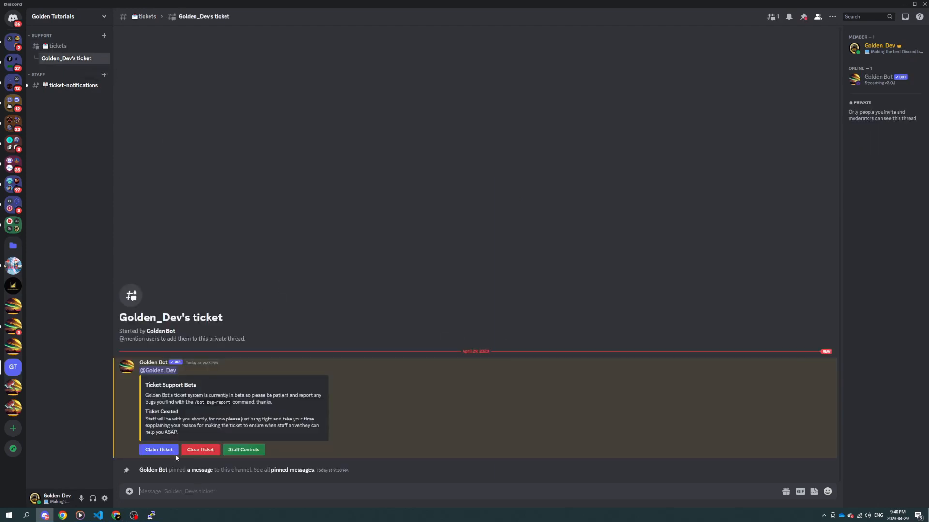
pyautogui.click(72, 85)
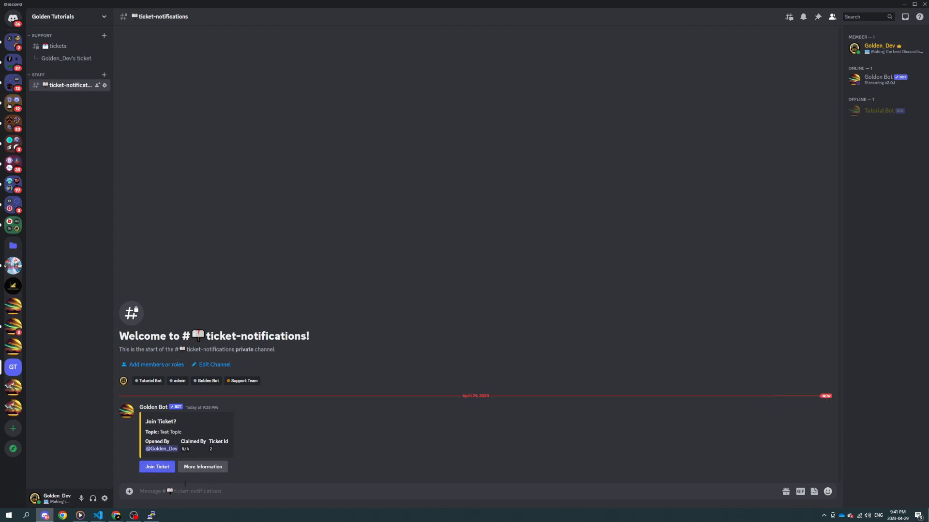
pyautogui.click(202, 467)
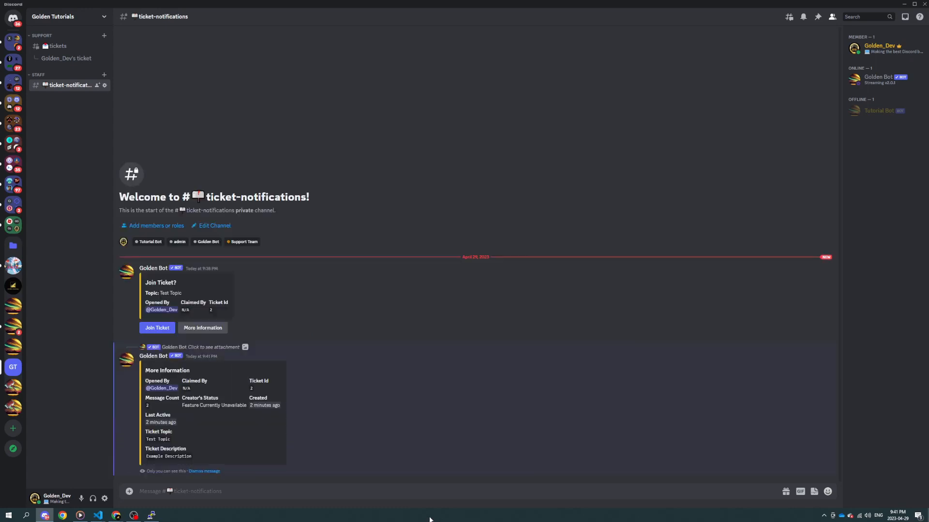
pyautogui.moveTo(182, 398); pyautogui.dragTo(214, 408)
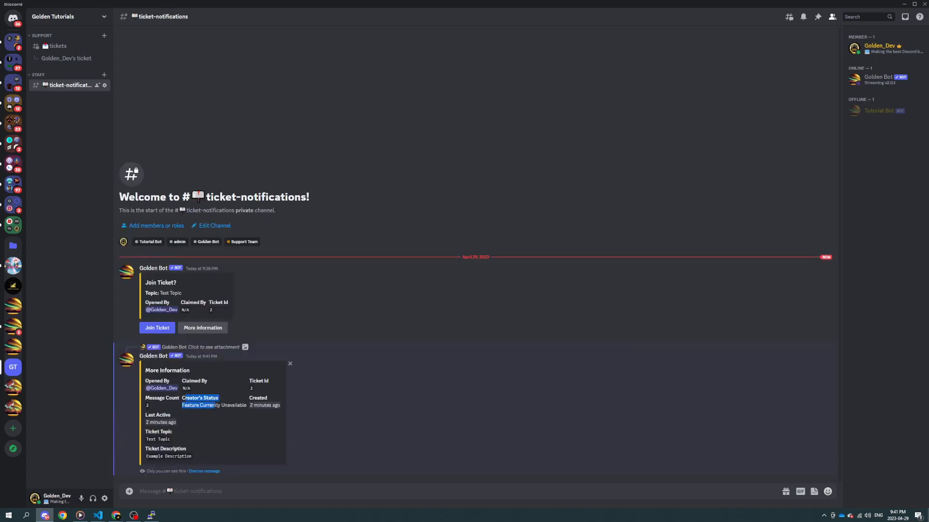
pyautogui.click(214, 408)
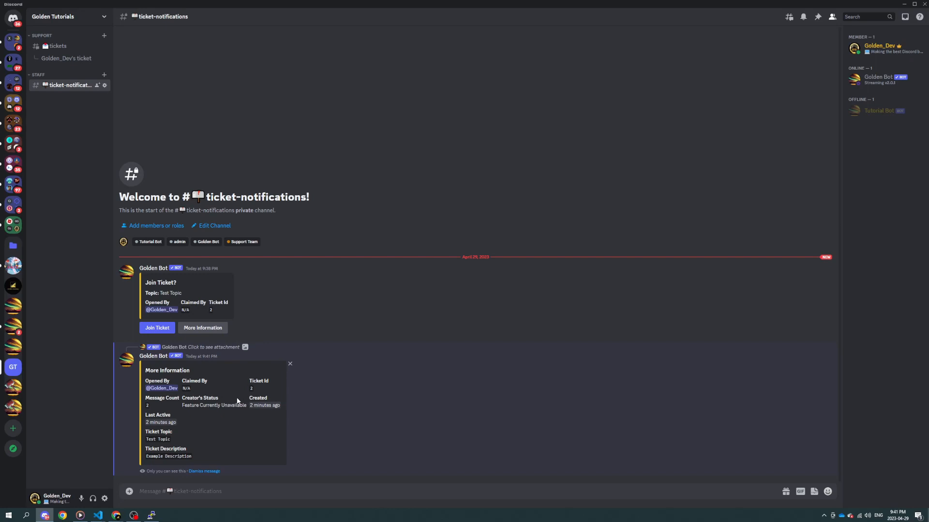
pyautogui.moveTo(185, 398); pyautogui.dragTo(238, 404)
pyautogui.click(200, 405)
pyautogui.click(238, 403)
# Step: Send the message "Hi" in the ticket thread
pyautogui.click(69, 59)
pyautogui.write('Hi')
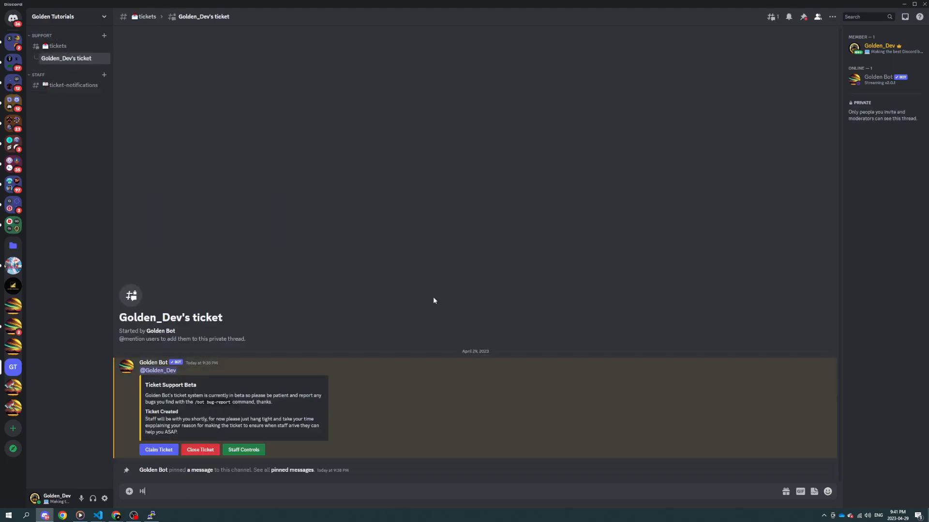
pyautogui.press('Return')
# Step: Reload the ticket's additional information in ticket-notifications, examine its Claimed By, Ticket Id and Message Count, and dismiss it
pyautogui.click(59, 90)
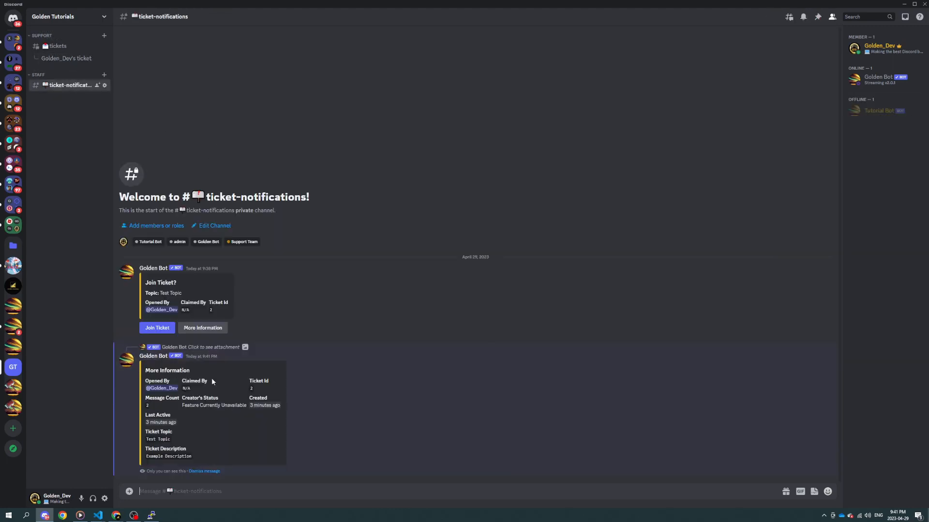
pyautogui.click(210, 471)
pyautogui.click(205, 466)
pyautogui.doubleClick(191, 457)
pyautogui.moveTo(182, 381); pyautogui.dragTo(197, 393)
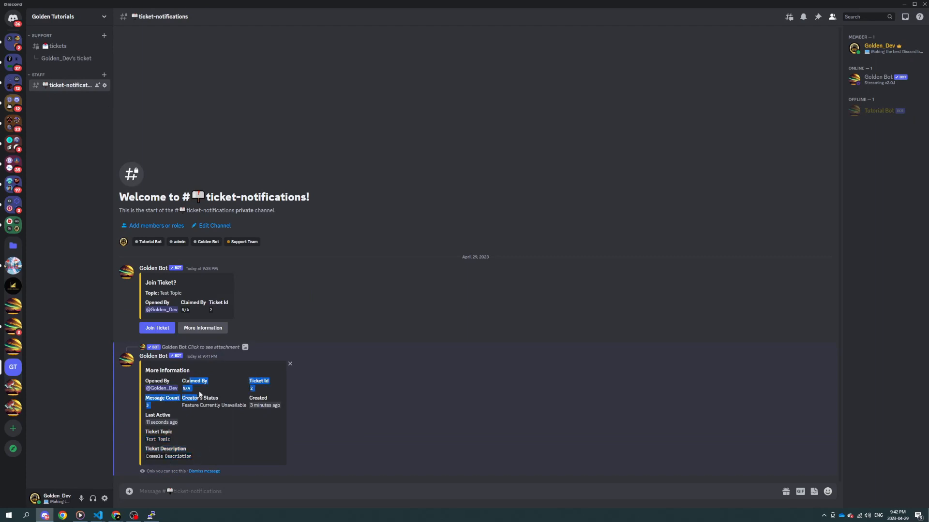
pyautogui.click(197, 393)
pyautogui.moveTo(252, 381); pyautogui.dragTo(255, 388)
pyautogui.moveTo(150, 398); pyautogui.dragTo(153, 407)
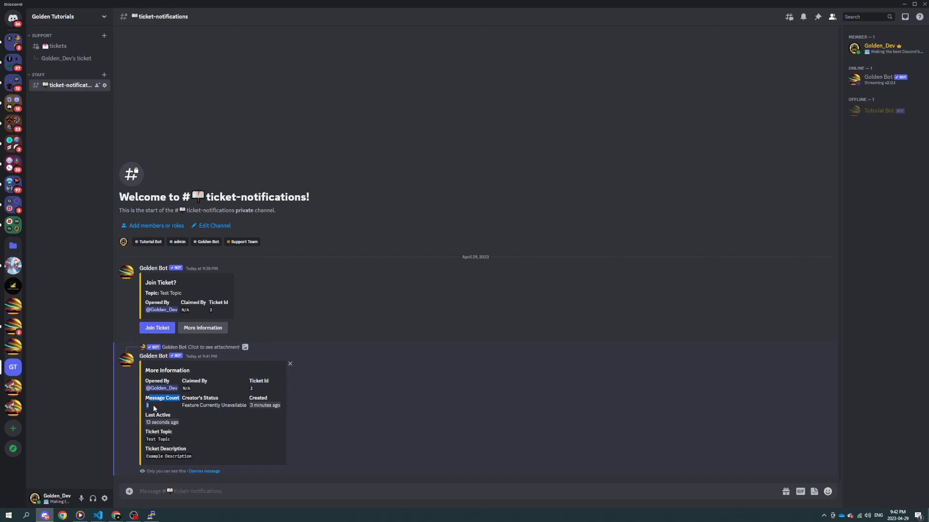
pyautogui.click(154, 408)
pyautogui.click(204, 471)
# Step: Try to join the ticket from its notification while still a member and read the bot's reply
pyautogui.click(169, 467)
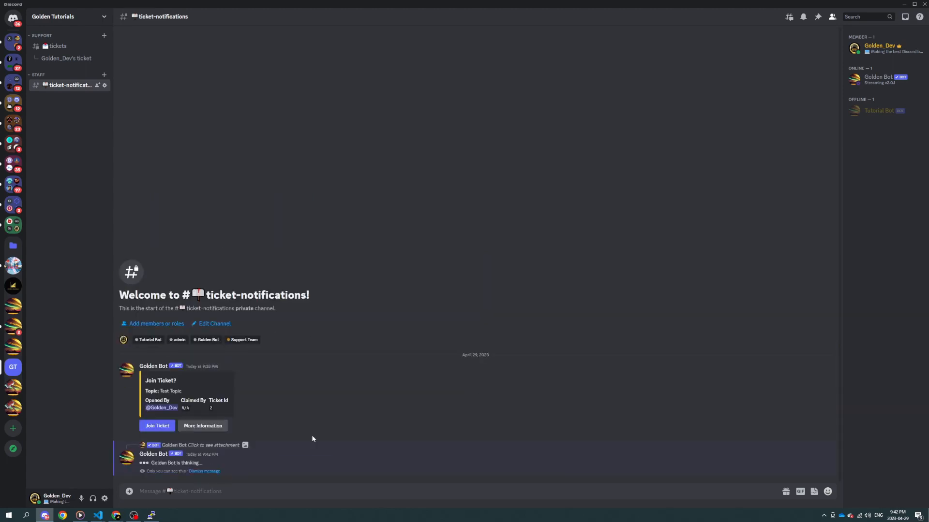
pyautogui.moveTo(140, 463); pyautogui.dragTo(261, 461)
pyautogui.click(260, 460)
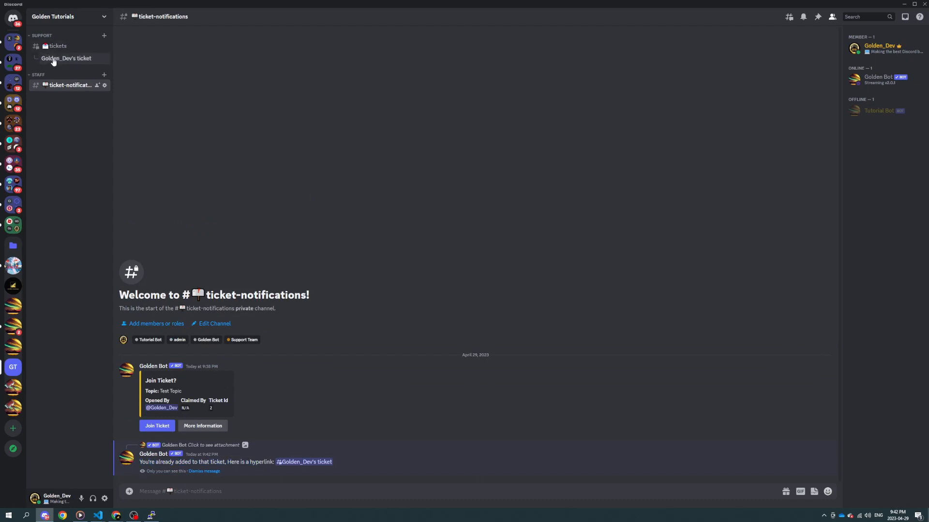
# Step: Leave the ticket thread, rejoin it from the ticket notification and open it through the bot's link
pyautogui.rightClick(52, 58)
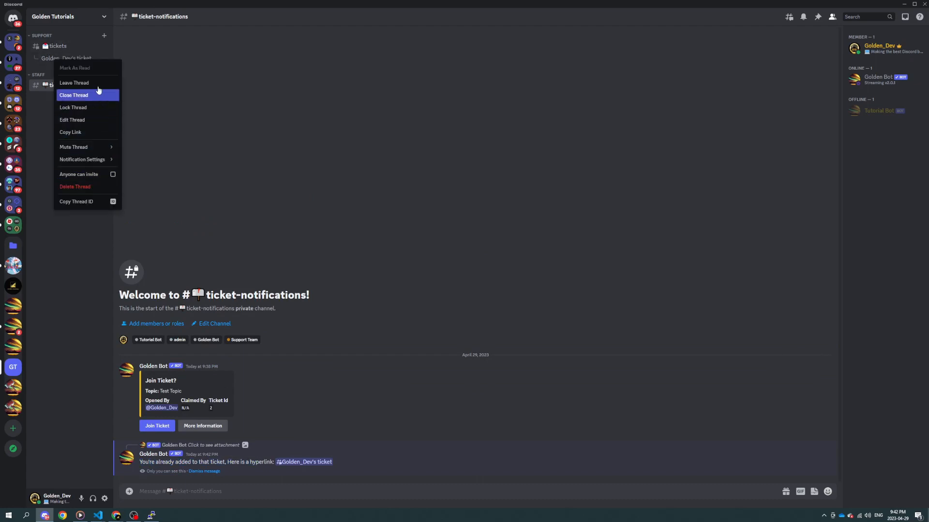
pyautogui.click(92, 83)
pyautogui.click(195, 473)
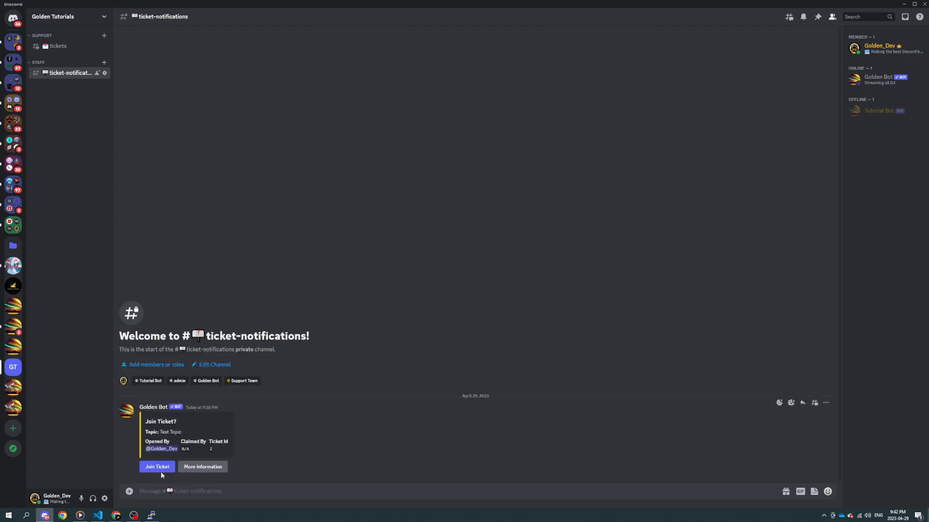
pyautogui.click(160, 467)
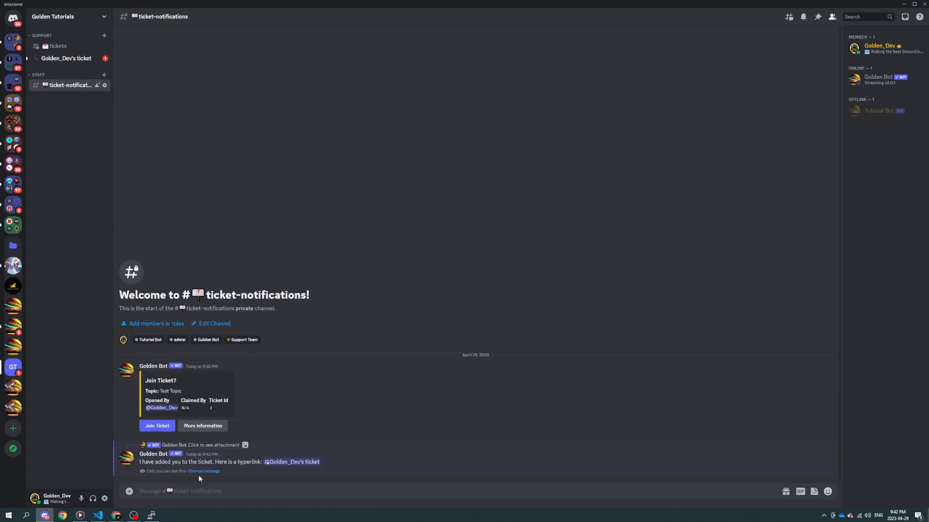
pyautogui.click(312, 464)
# Step: Leave the ticket thread a second time, join it again from ticket-notifications and open the linked thread
pyautogui.rightClick(67, 63)
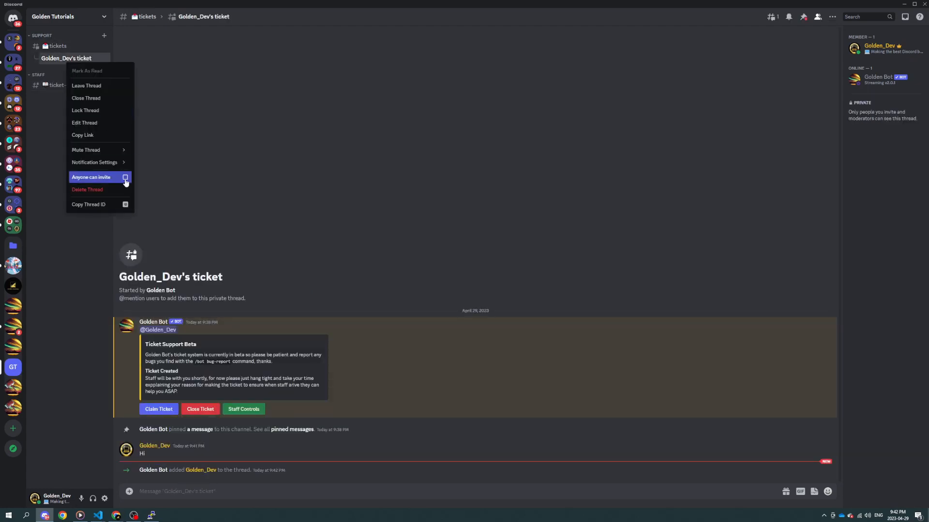
pyautogui.click(115, 87)
pyautogui.click(74, 86)
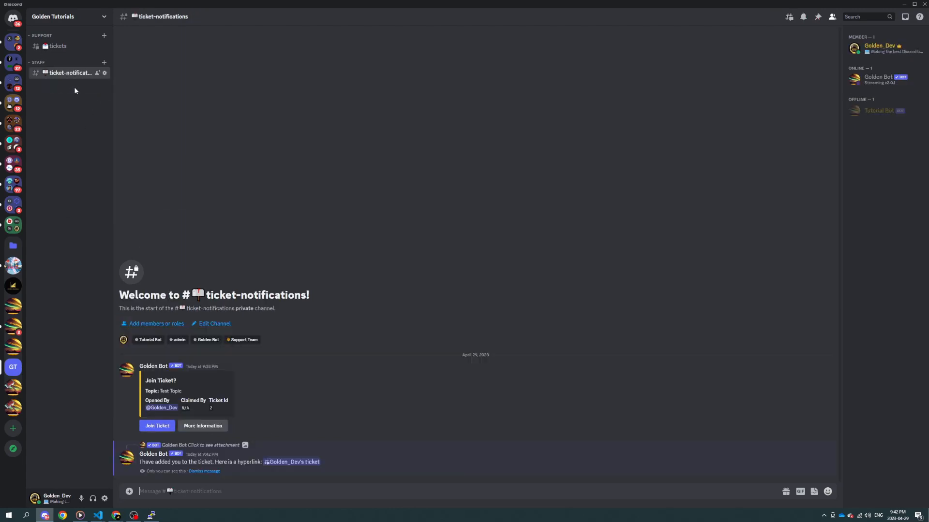
pyautogui.moveTo(78, 50)
pyautogui.click(166, 425)
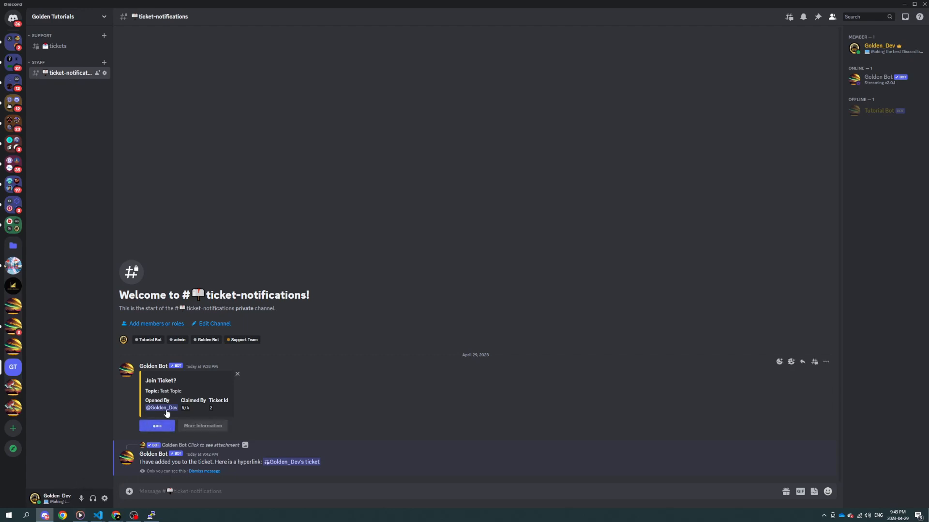
pyautogui.click(291, 463)
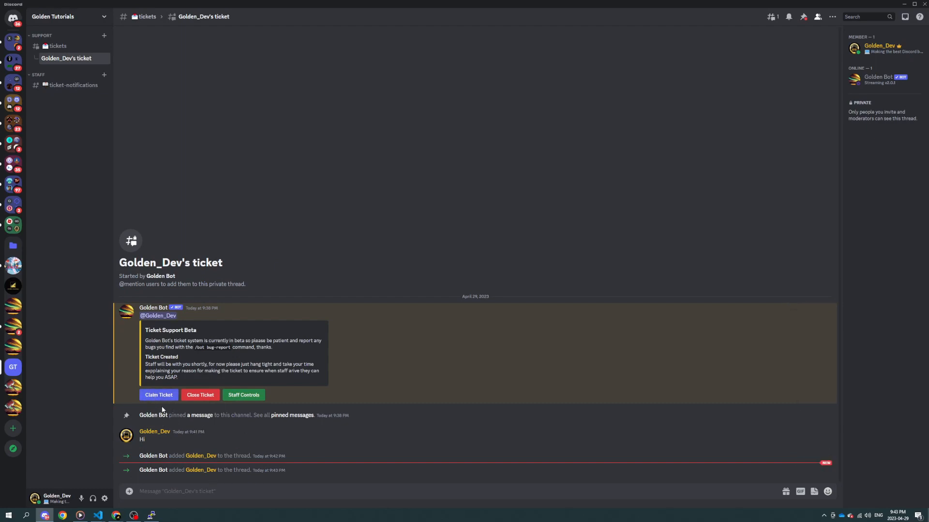
# Step: Open the ticket's Staff Controls, send a close request and read the request message
pyautogui.click(243, 395)
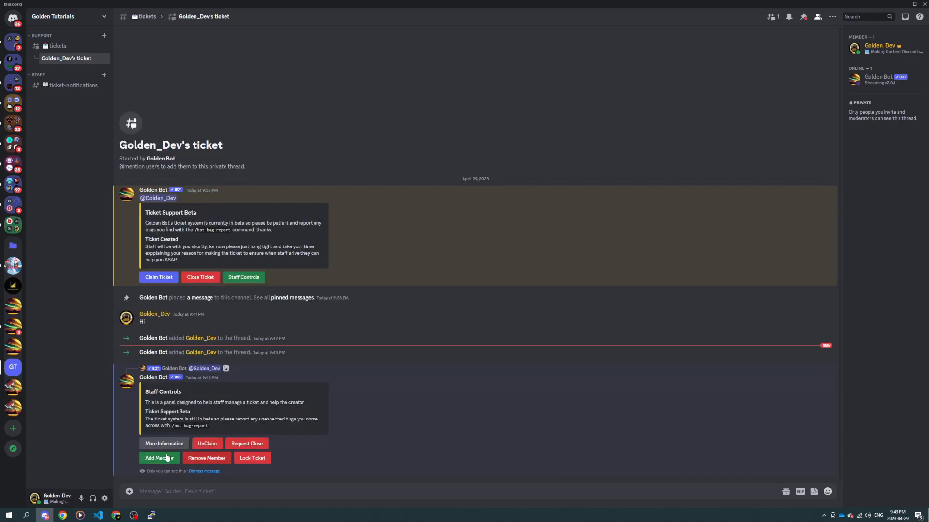
pyautogui.click(246, 443)
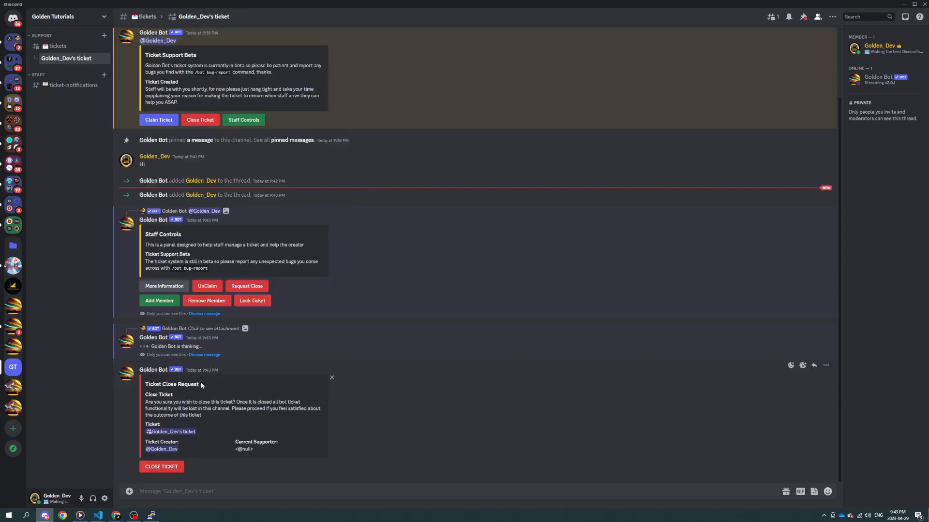
pyautogui.moveTo(182, 403); pyautogui.dragTo(293, 443)
pyautogui.click(292, 443)
# Step: Delete the Ticket Close Request message from the ticket thread and confirm the deletion
pyautogui.rightClick(394, 454)
pyautogui.click(412, 469)
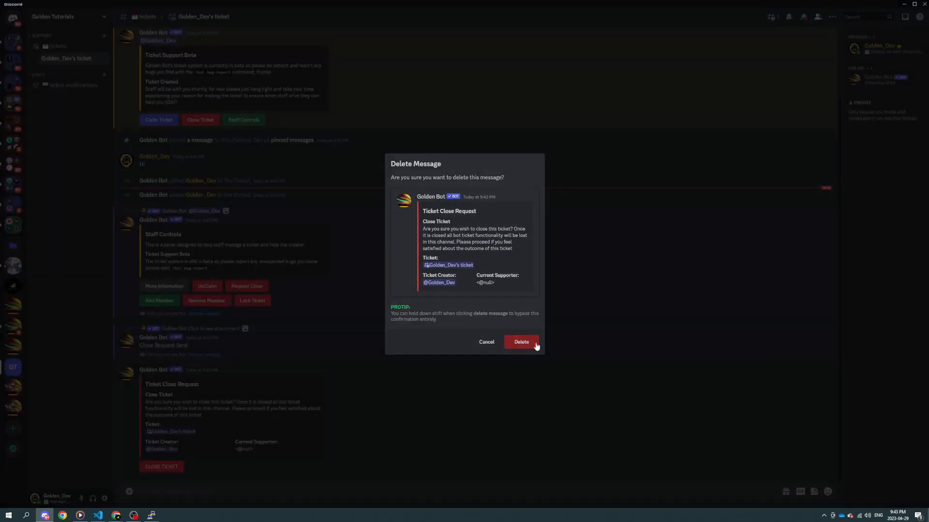
pyautogui.click(521, 342)
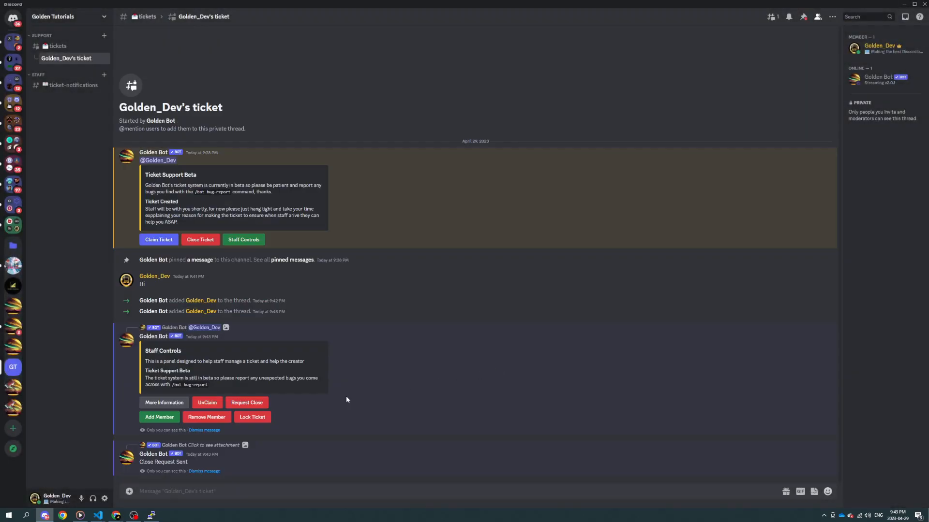
# Step: Open the Add Member and Remove Member forms from the Staff Controls, closing each without submitting a user ID
pyautogui.click(157, 418)
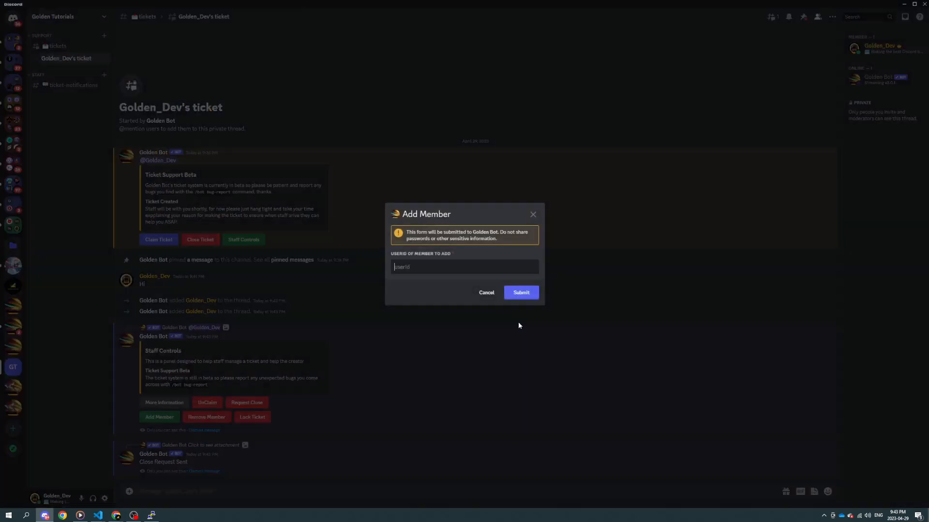
pyautogui.click(513, 385)
pyautogui.click(206, 417)
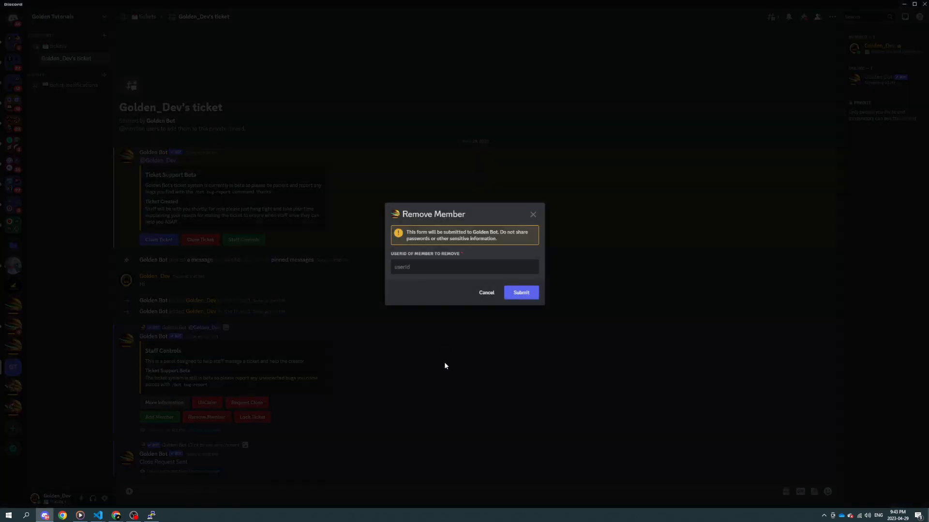
pyautogui.click(444, 364)
# Step: Try the Lock Ticket staff control, then dismiss its reply, the Staff Controls panel and the Close Request Sent message
pyautogui.click(252, 417)
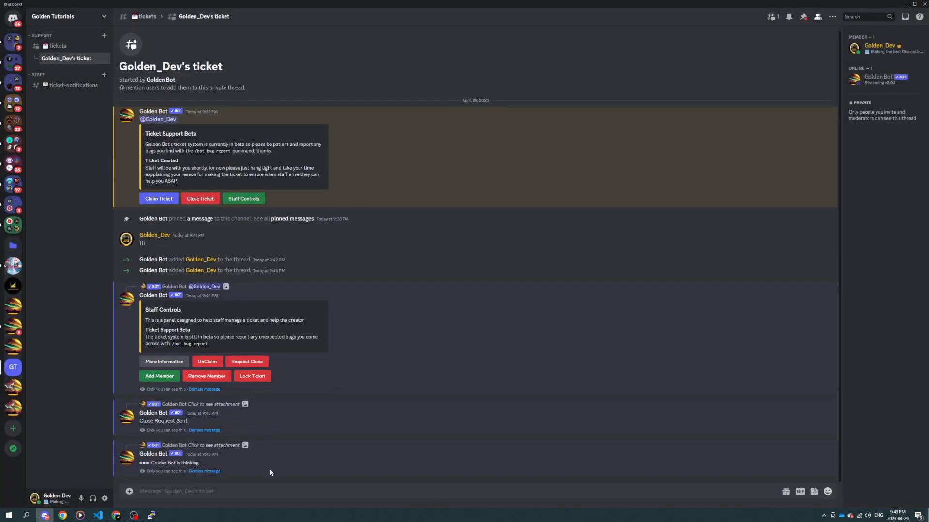
pyautogui.click(202, 472)
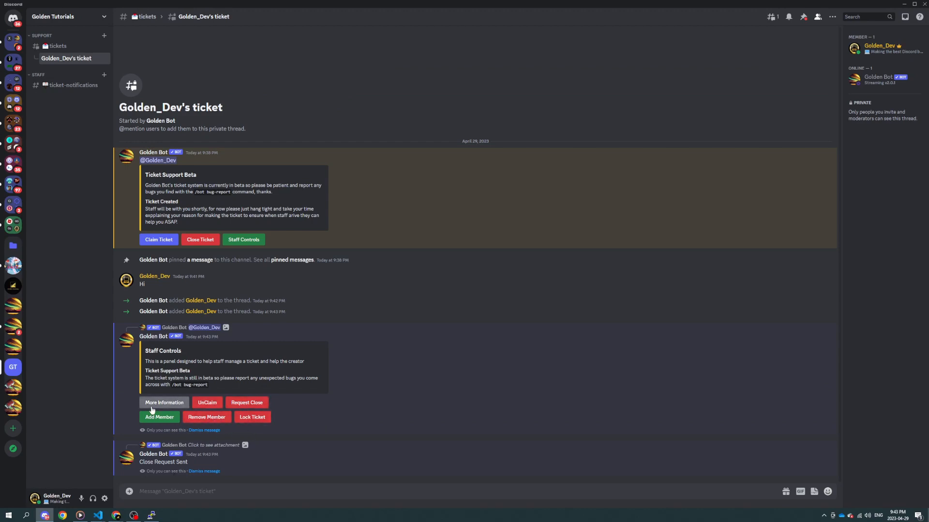
pyautogui.click(205, 430)
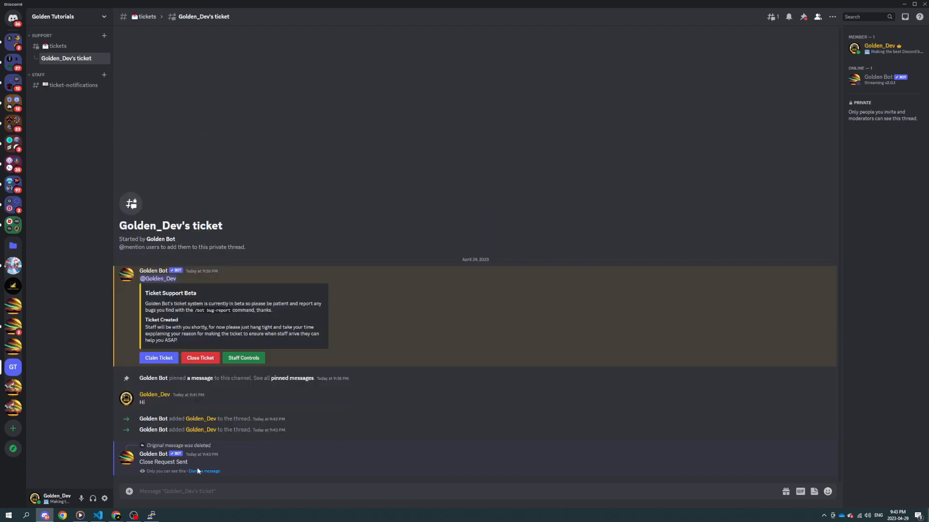
pyautogui.click(199, 471)
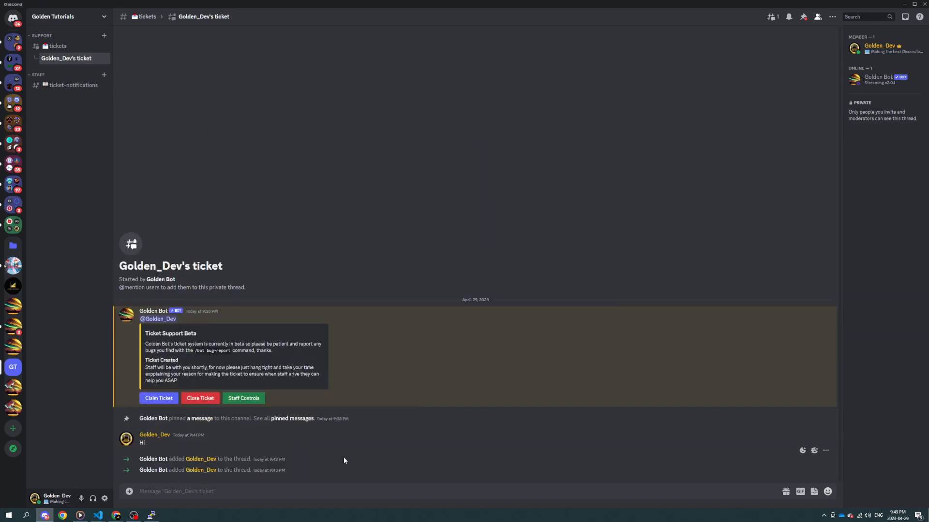
# Step: Enter /ticket in the ticket thread and review the matching Golden Bot ticket and setup commands
pyautogui.write('/')
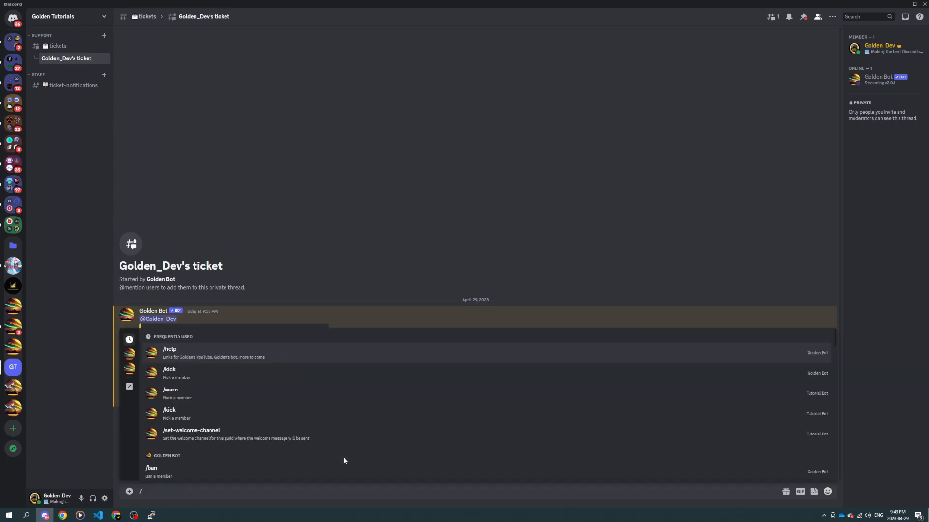
pyautogui.write('ticket')
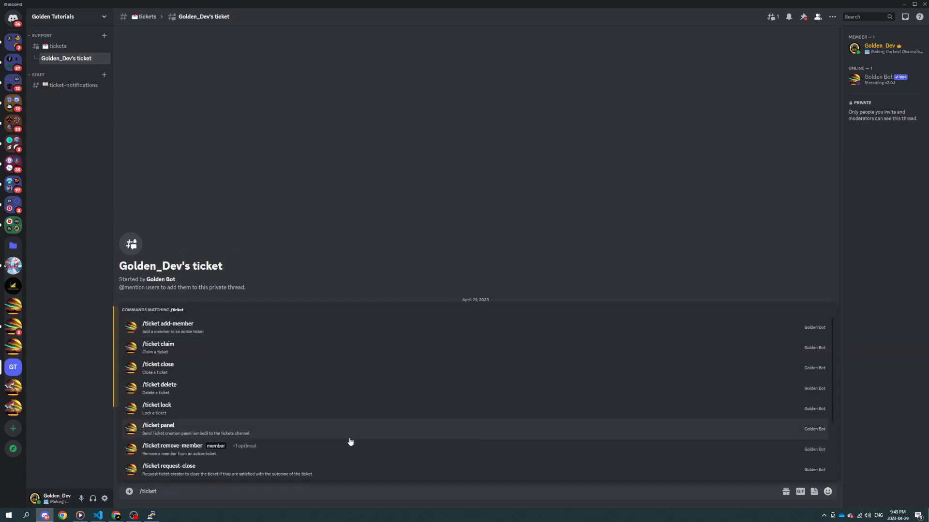
pyautogui.scroll(2, 274, 406)
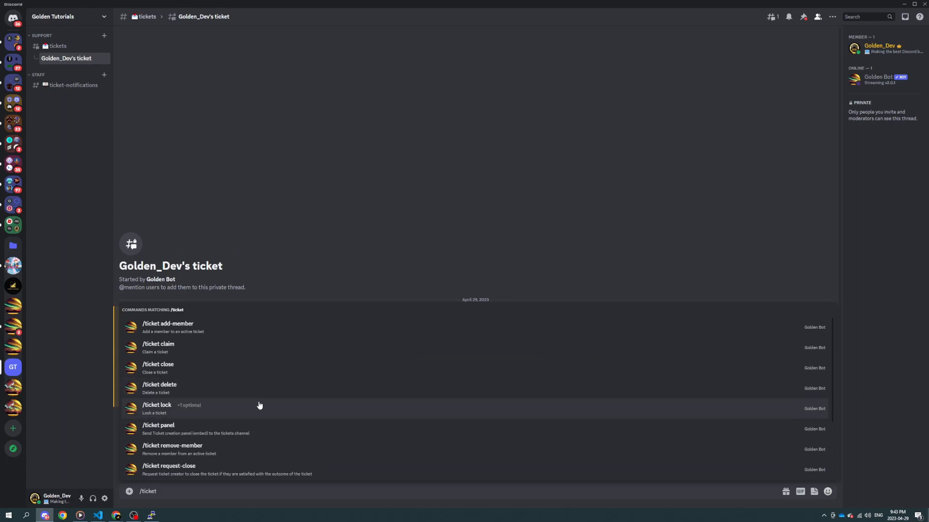
pyautogui.scroll(-4, 242, 406)
pyautogui.scroll(4, 203, 424)
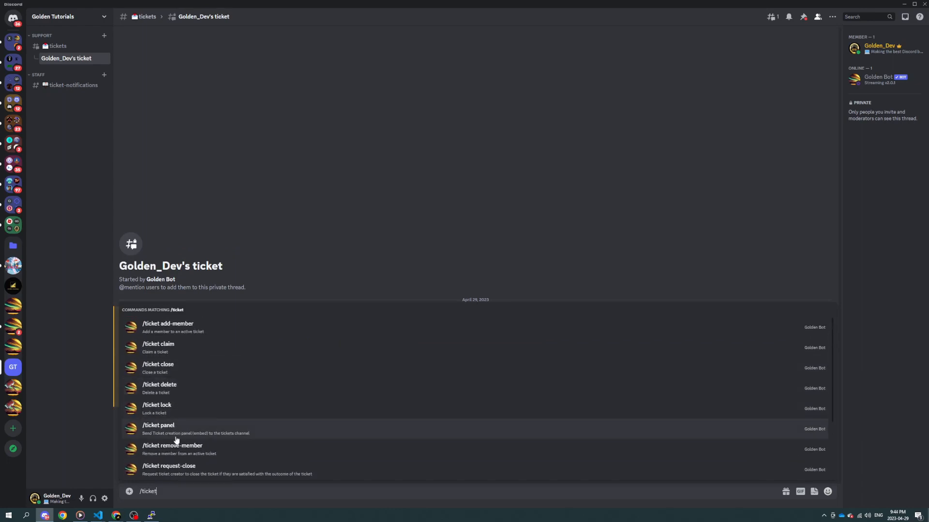
pyautogui.scroll(-4, 216, 448)
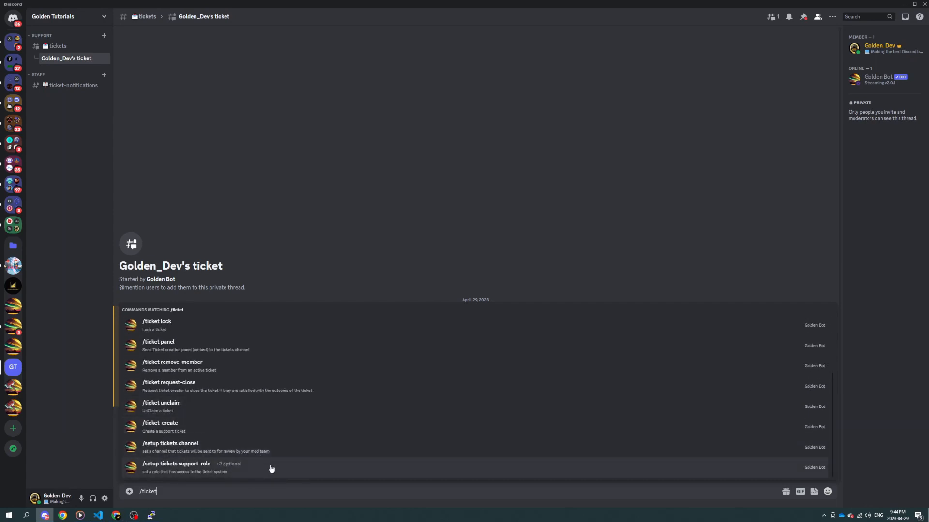
pyautogui.scroll(4, 249, 457)
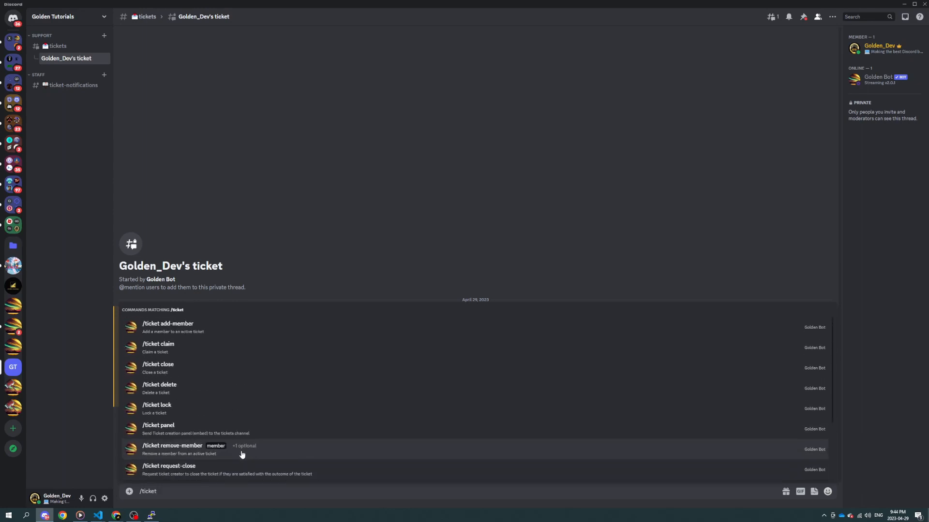
pyautogui.scroll(-4, 236, 454)
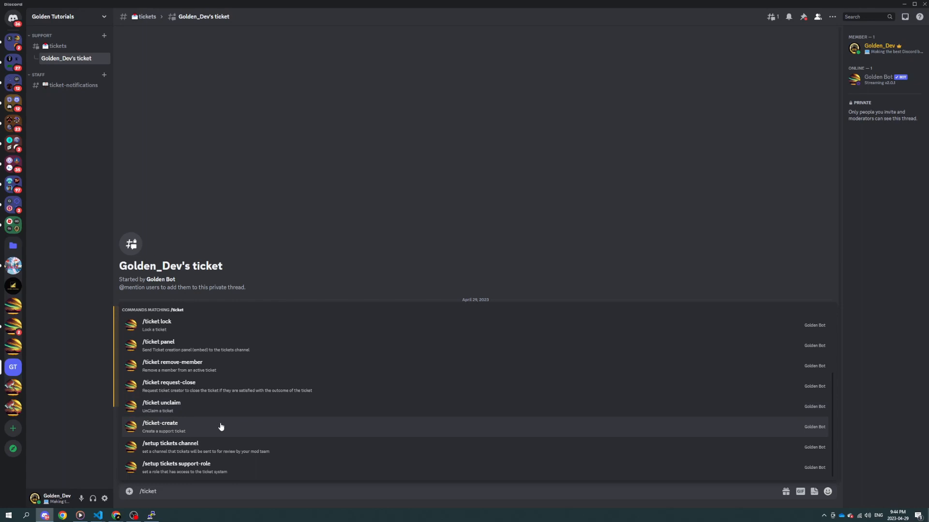
pyautogui.scroll(3, 221, 427)
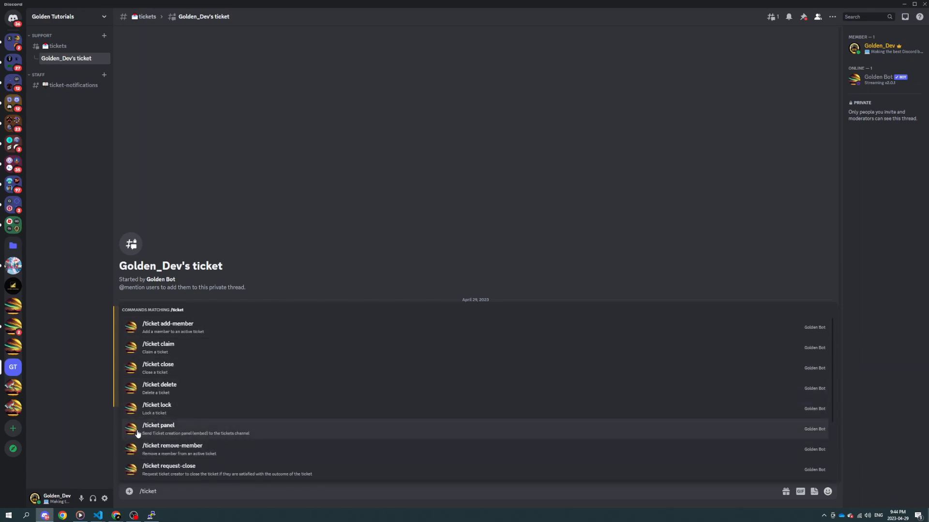
# Step: Send a new ticket creation panel with /ticket panel and open the tickets channel to check it
pyautogui.click(190, 431)
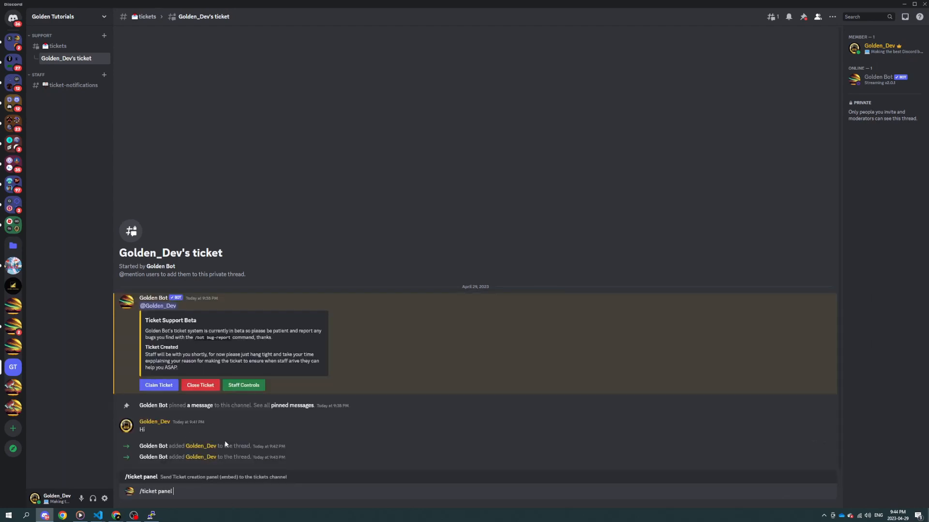
pyautogui.press('Return')
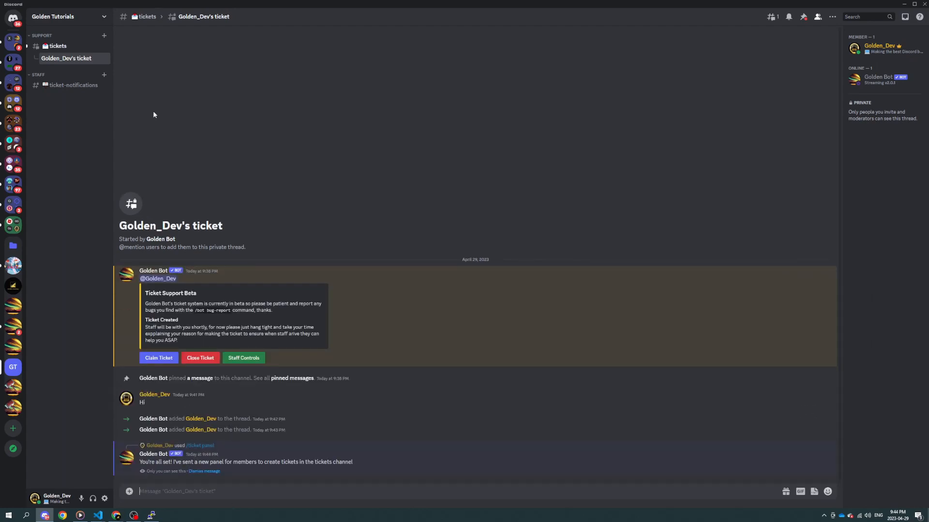
pyautogui.click(67, 51)
# Step: Delete the duplicate ticket panel from the tickets channel, then return to the ticket thread and dismiss the bot's panel reply
pyautogui.rightClick(397, 452)
pyautogui.click(434, 468)
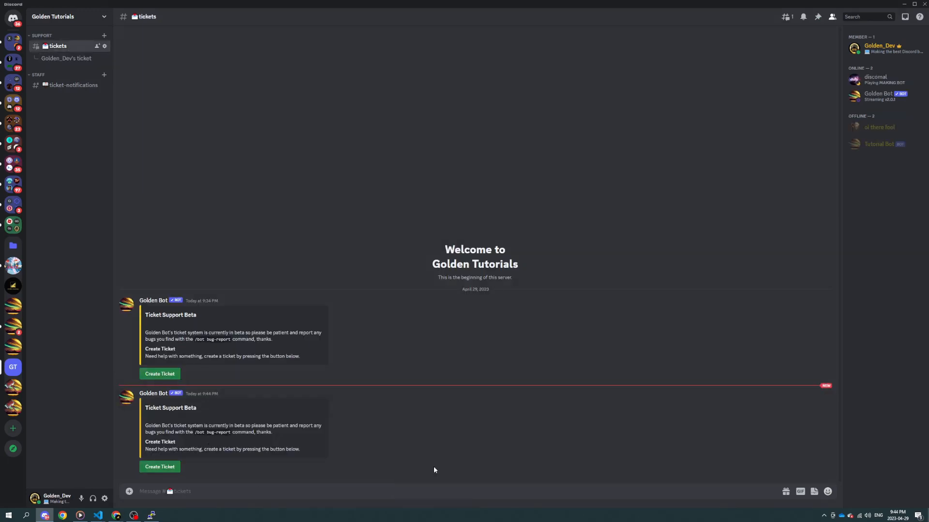
pyautogui.click(521, 339)
pyautogui.click(66, 58)
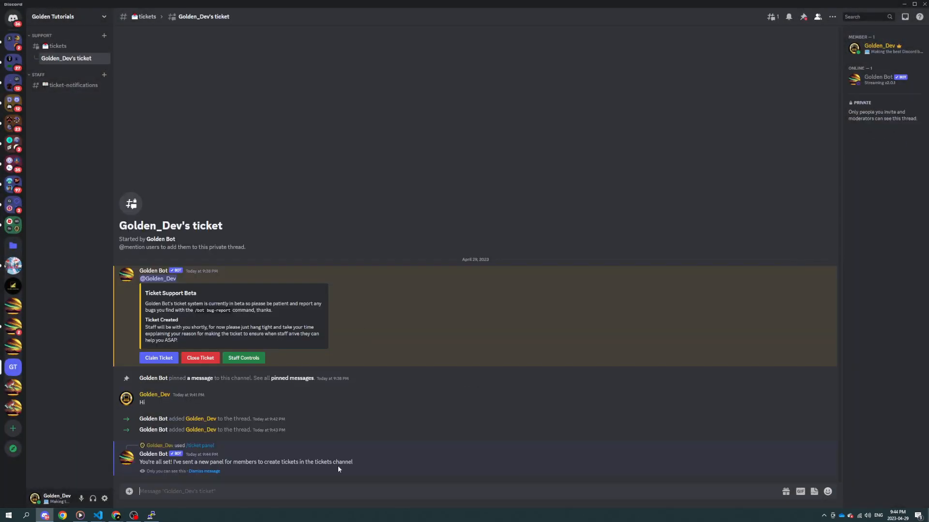
pyautogui.click(204, 472)
pyautogui.write('/ticket')
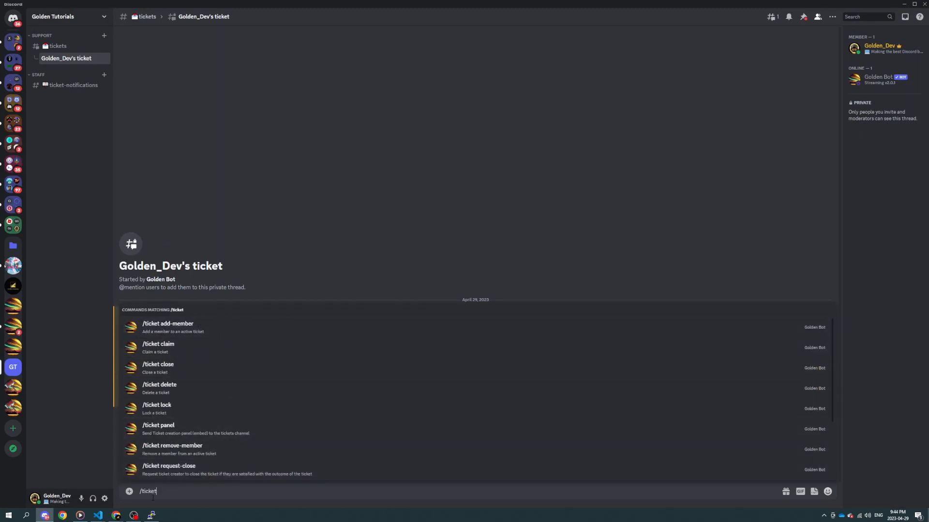
pyautogui.hotkey('ctrl', 'a')
pyautogui.press('BackSpace')
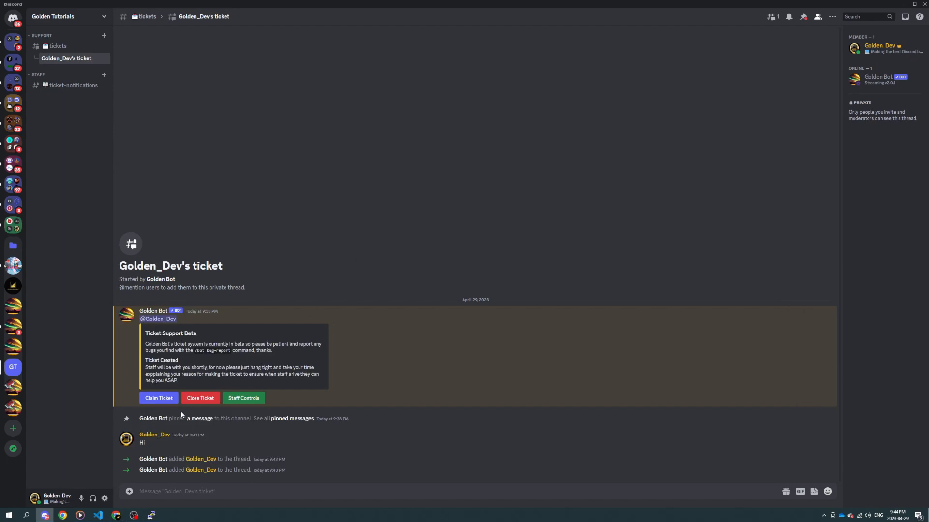
# Step: Claim the ticket and dismiss the bot's private notice, then open the Staff Controls and dismiss them again
pyautogui.click(158, 399)
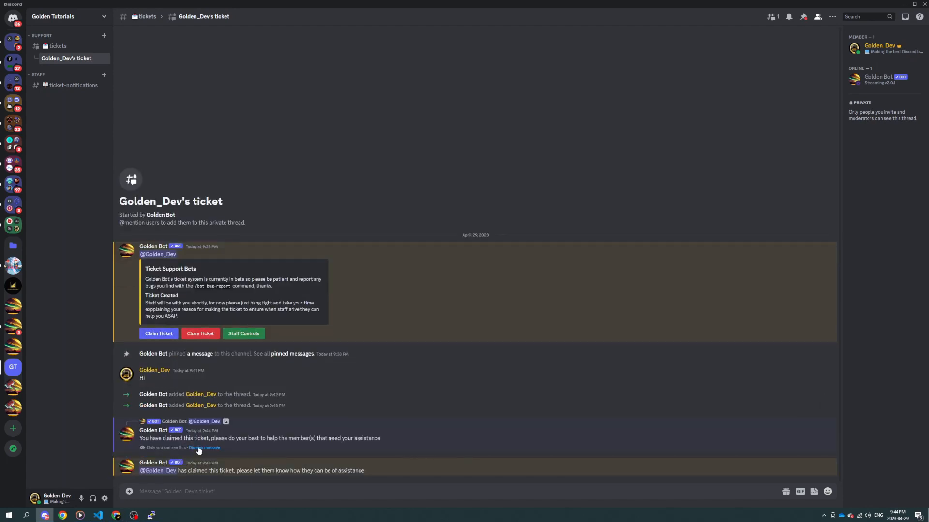
pyautogui.click(198, 448)
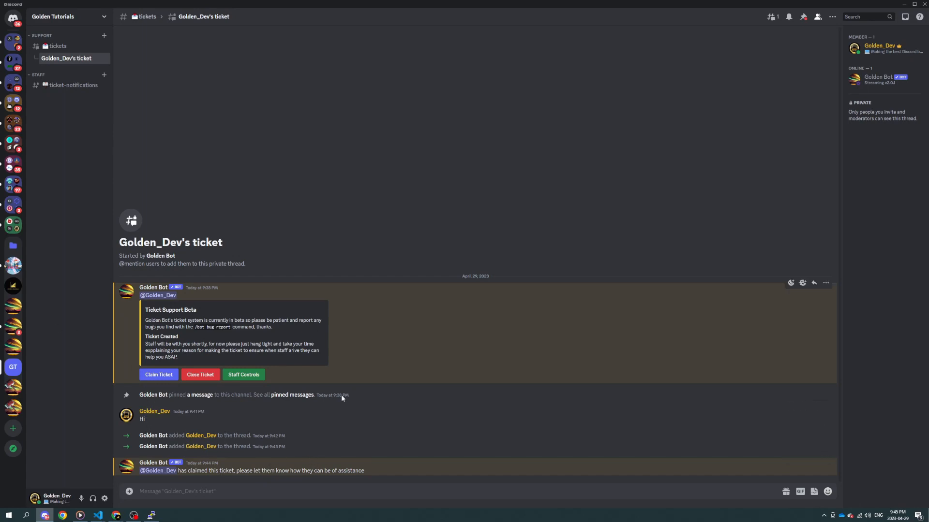
pyautogui.click(246, 375)
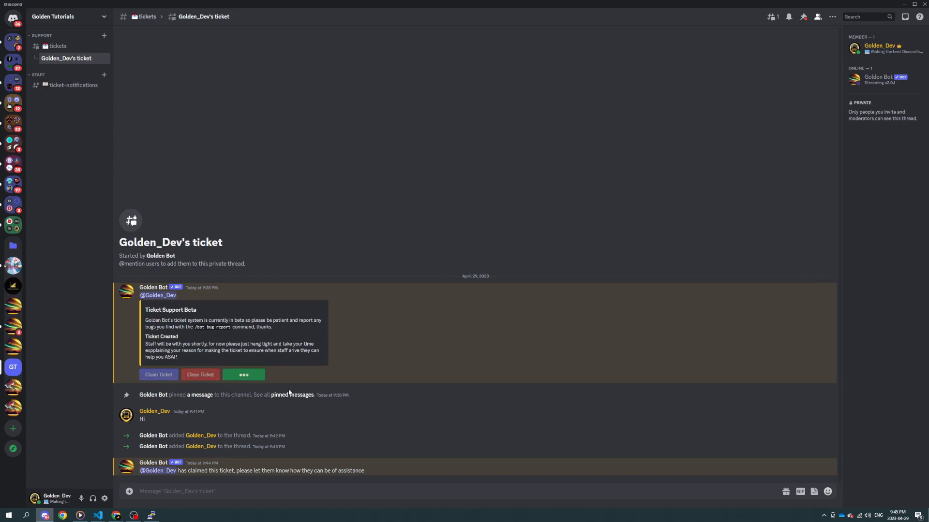
pyautogui.click(195, 472)
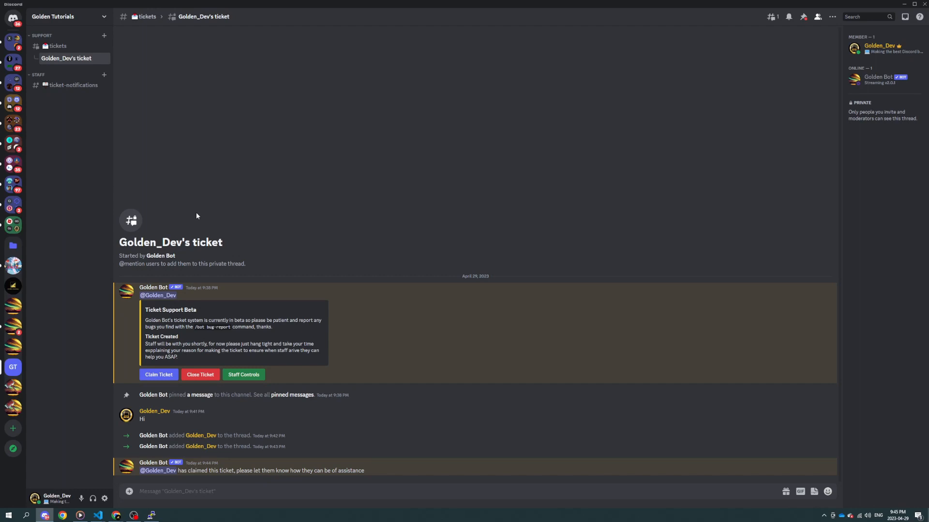
# Step: Close the ticket, confirm the closure, and download the HTML transcript posted in the thread
pyautogui.click(200, 374)
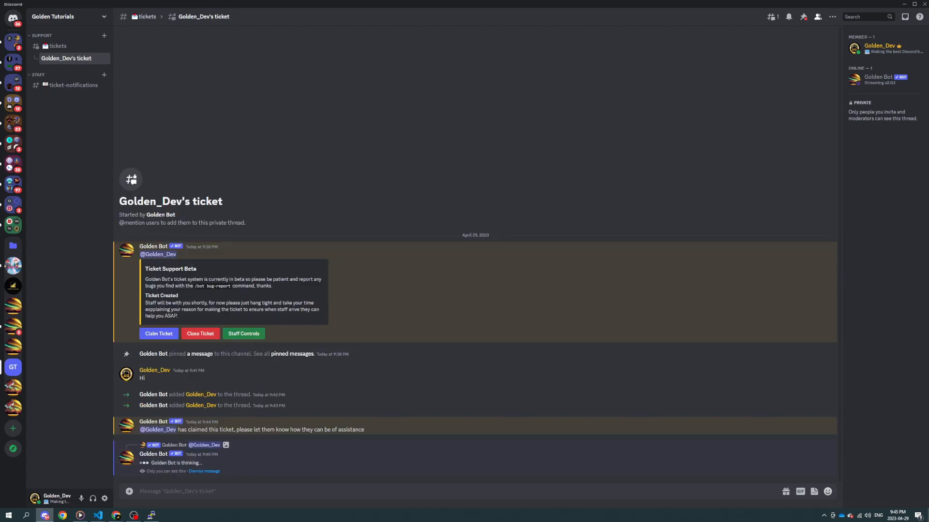
pyautogui.click(163, 462)
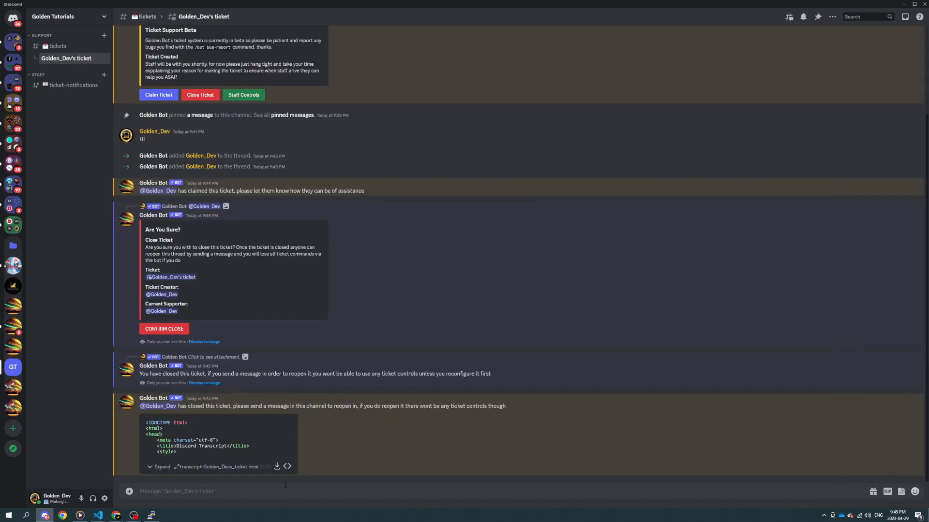
pyautogui.click(277, 467)
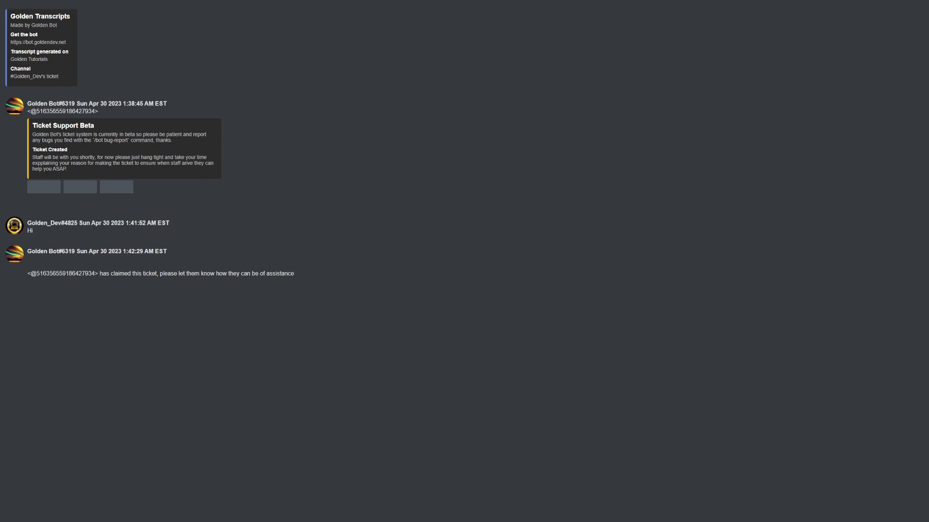
# Step: Examine the transcript's Golden Transcripts header, the member mention and the logged Ticket Support Beta message
pyautogui.moveTo(7, 16); pyautogui.dragTo(57, 80)
pyautogui.click(60, 81)
pyautogui.moveTo(27, 111)
pyautogui.mouseDown()
pyautogui.moveTo(95, 112)
pyautogui.moveTo(27, 113)
pyautogui.moveTo(32, 120)
pyautogui.mouseUp()
pyautogui.moveTo(33, 126); pyautogui.dragTo(85, 163)
pyautogui.click(107, 129)
pyautogui.click(75, 164)
pyautogui.click(85, 163)
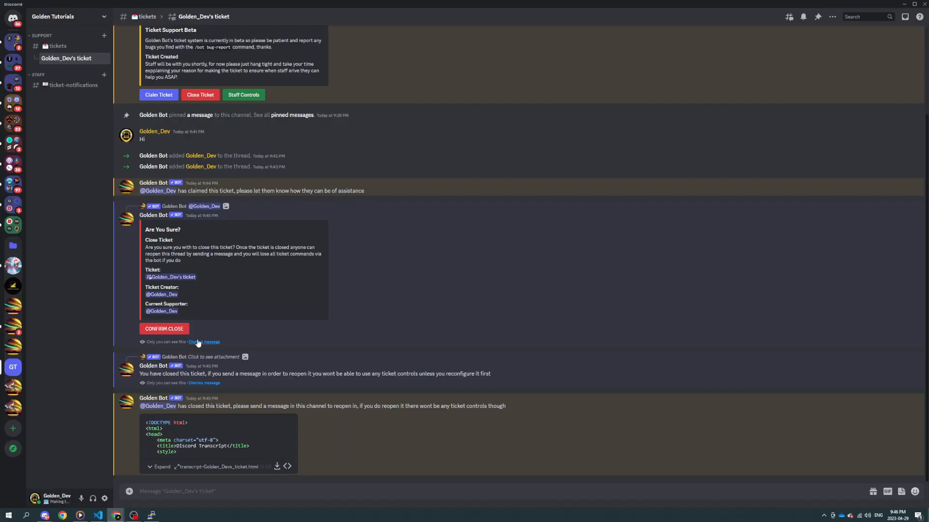
# Step: Highlight the added-to-thread notices, then dismiss the private closure notice and the Are You Sure prompt
pyautogui.moveTo(300, 157); pyautogui.dragTo(134, 161)
pyautogui.click(302, 163)
pyautogui.moveTo(298, 158); pyautogui.dragTo(143, 159)
pyautogui.click(266, 157)
pyautogui.click(203, 383)
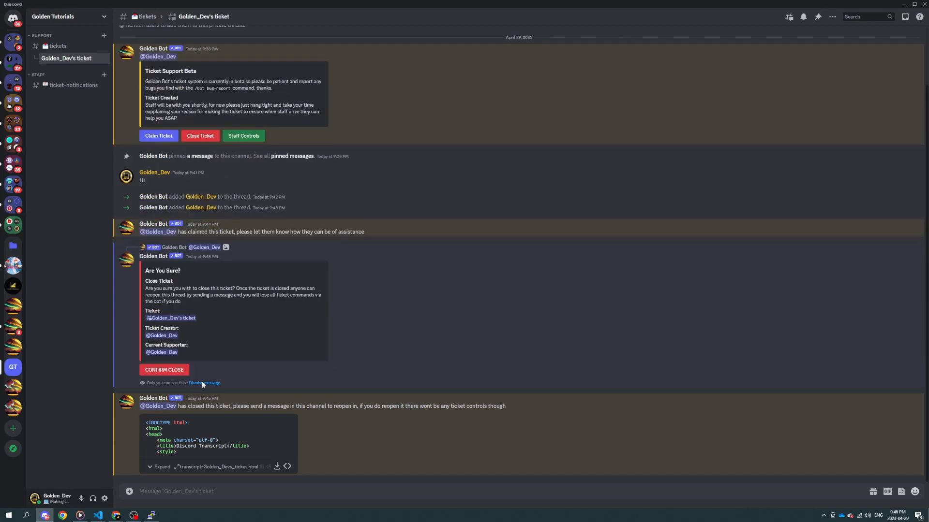
pyautogui.click(203, 383)
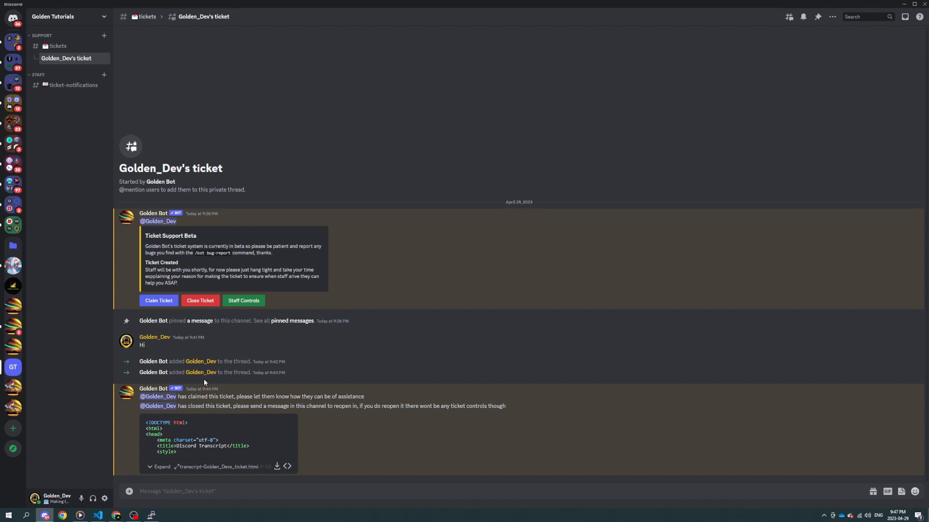
# Step: Try to open the closed ticket's Staff Controls, highlight the notice about reopening without ticket controls, and dismiss the bot's reply
pyautogui.click(243, 300)
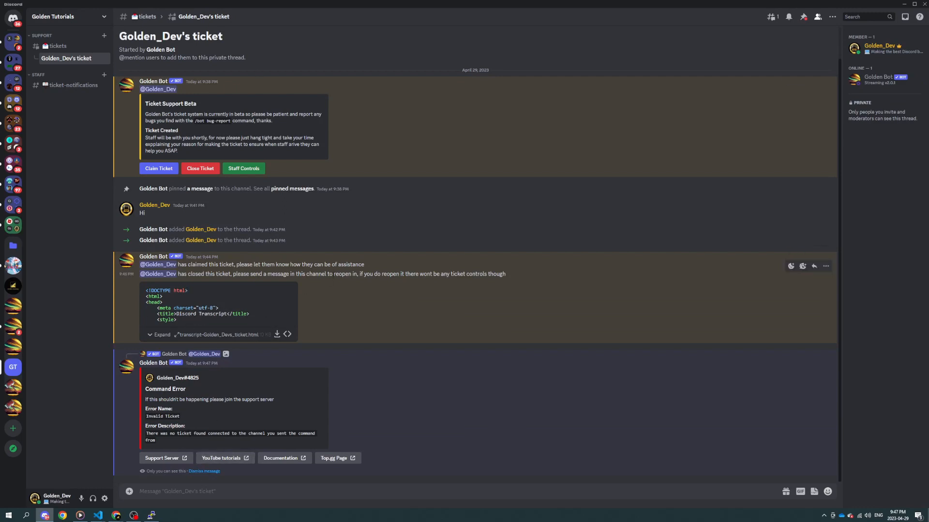
pyautogui.moveTo(333, 275); pyautogui.dragTo(532, 276)
pyautogui.click(463, 277)
pyautogui.click(532, 275)
pyautogui.click(209, 472)
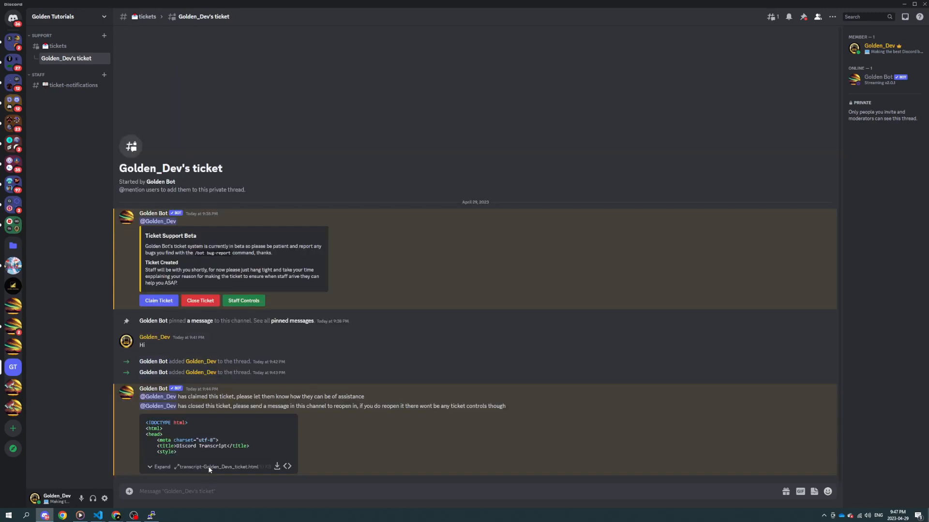
pyautogui.rightClick(82, 60)
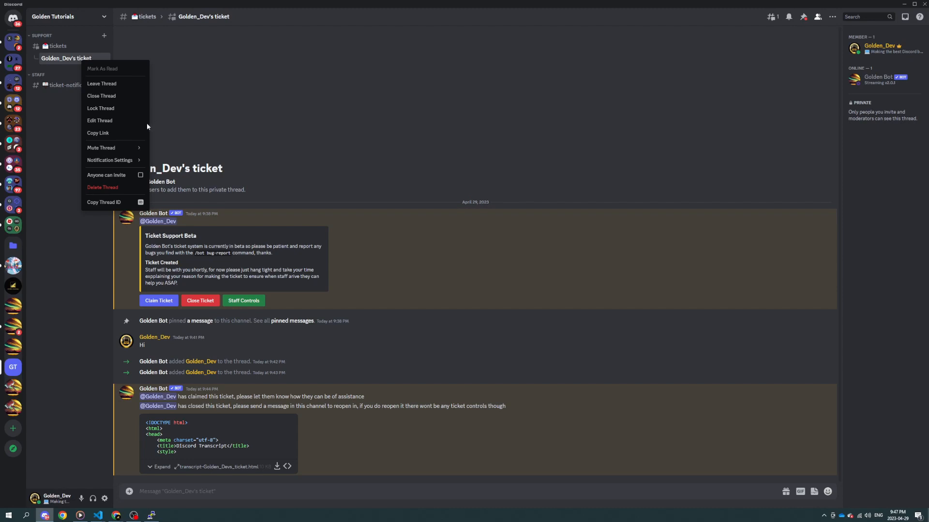
pyautogui.click(280, 123)
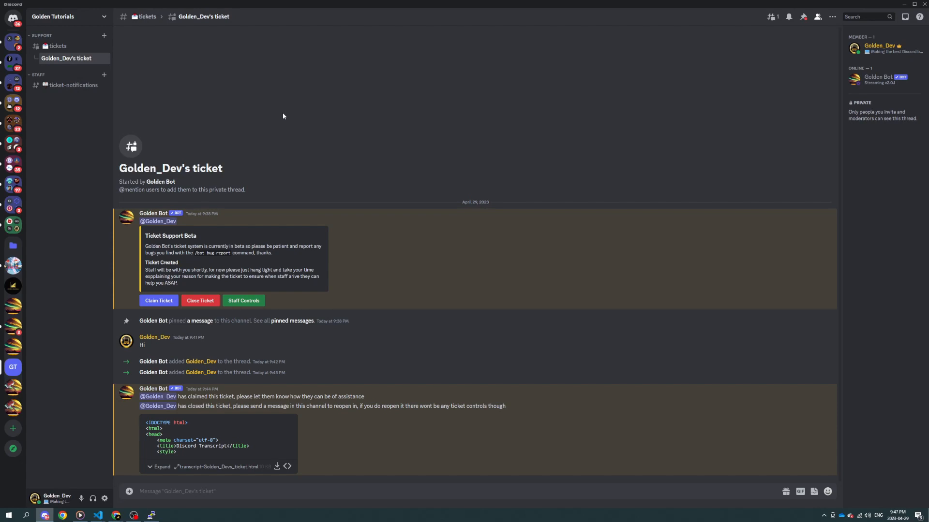
pyautogui.rightClick(75, 58)
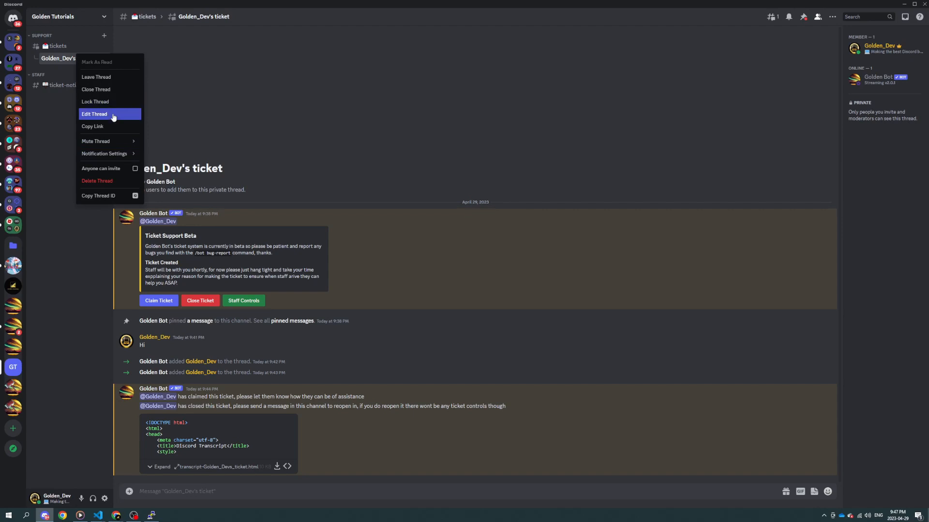
pyautogui.click(318, 157)
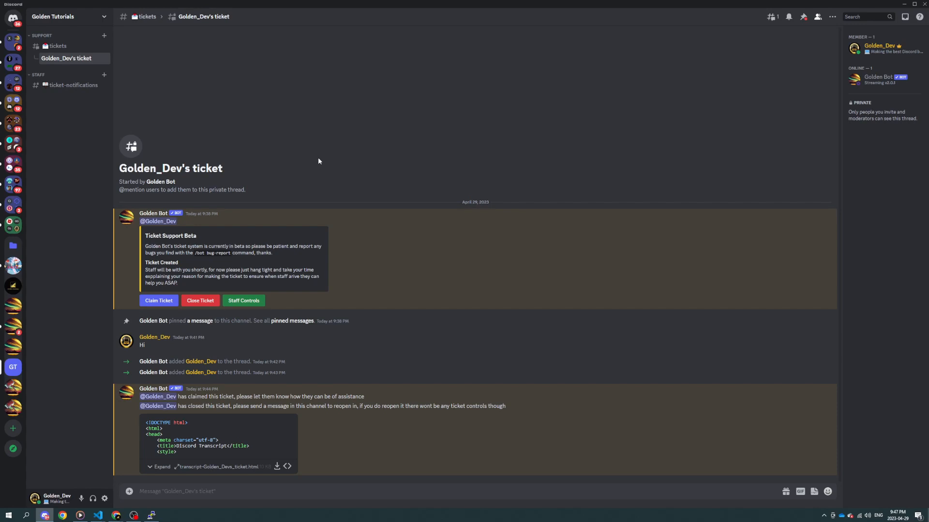
# Step: Open the ticket-notifications channel and dismiss the bot's private reply linking to the ticket
pyautogui.click(72, 86)
pyautogui.click(204, 471)
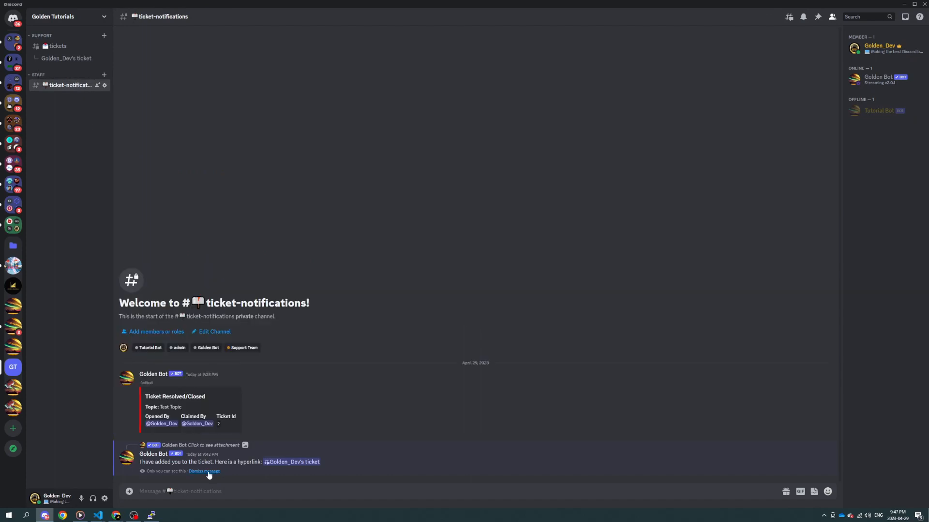
pyautogui.click(204, 472)
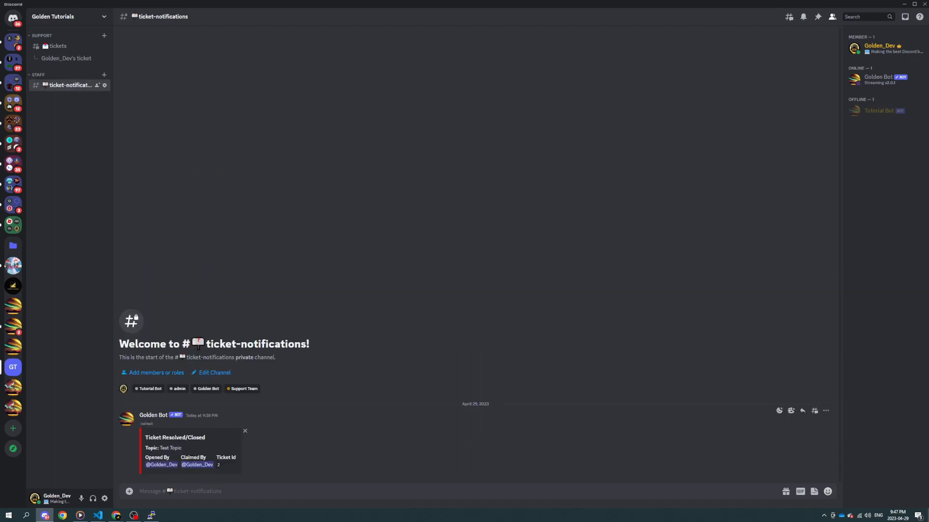
# Step: Create a new ticket with the /ticket-create command, submitting the form with topic and description left blank
pyautogui.write('/ticker')
pyautogui.press('BackSpace')
pyautogui.write('t create')
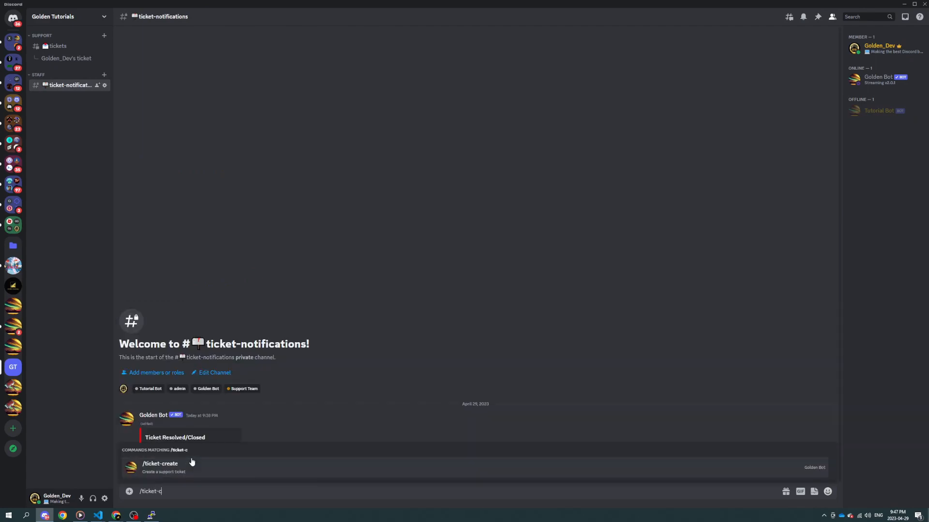
pyautogui.press('Return')
pyautogui.press('Return')
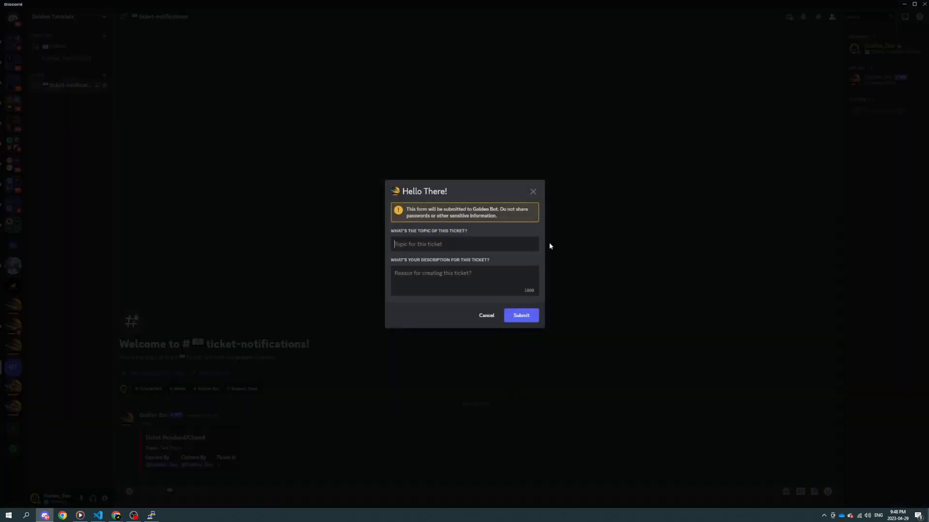
pyautogui.click(525, 317)
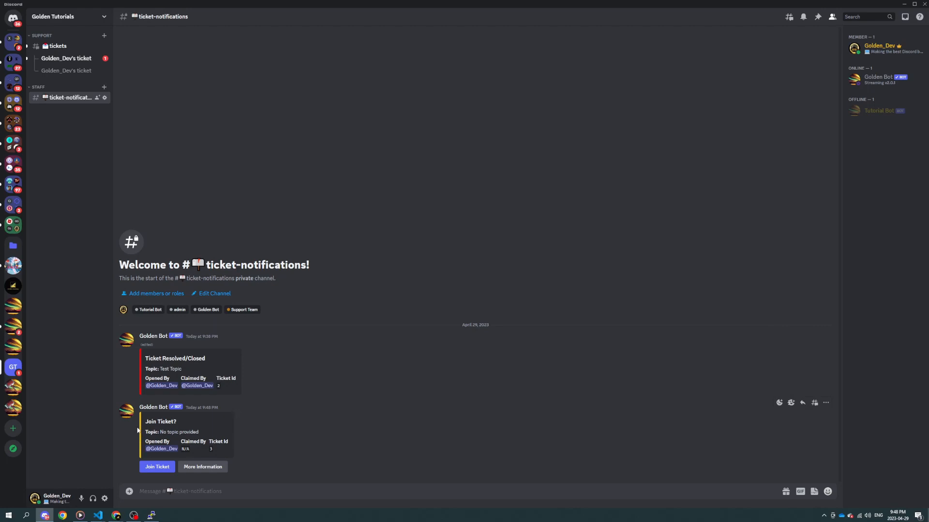
# Step: Highlight the new ticket notification's topic, then claim the ticket with /ticket claim, leaving the optional ticketid unset
pyautogui.moveTo(159, 432); pyautogui.dragTo(231, 435)
pyautogui.click(283, 451)
pyautogui.write('/claim')
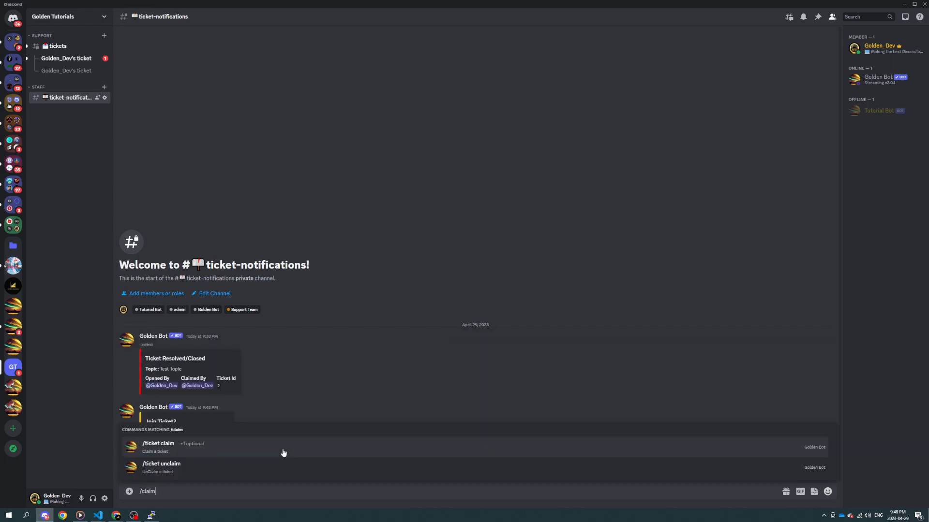
pyautogui.click(283, 453)
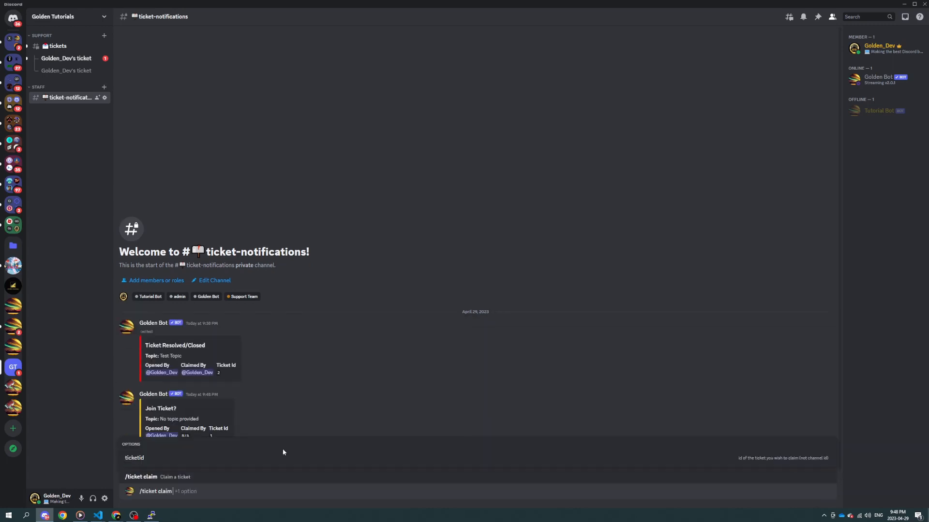
pyautogui.press('Return')
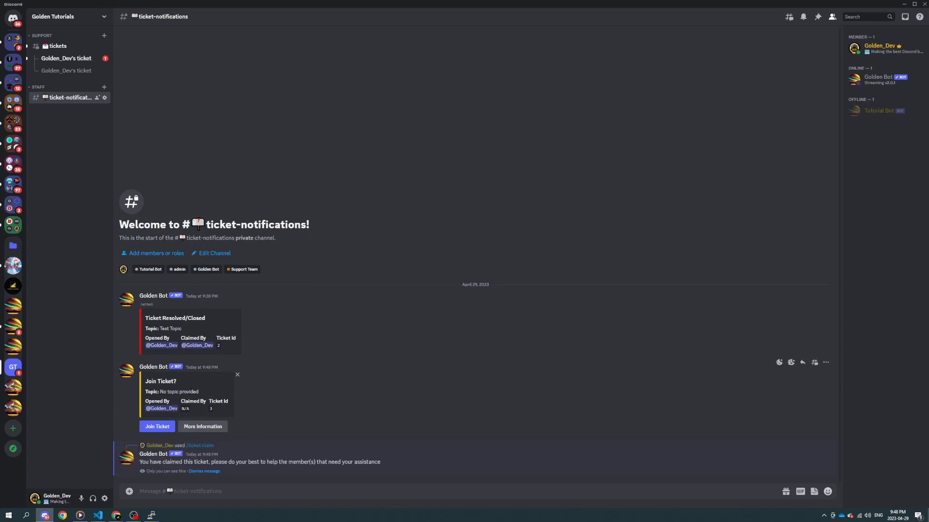
# Step: Highlight the claimed ticket's Ticket Id in the notification and dismiss the bot's private claim reply
pyautogui.moveTo(217, 401); pyautogui.dragTo(222, 410)
pyautogui.click(222, 410)
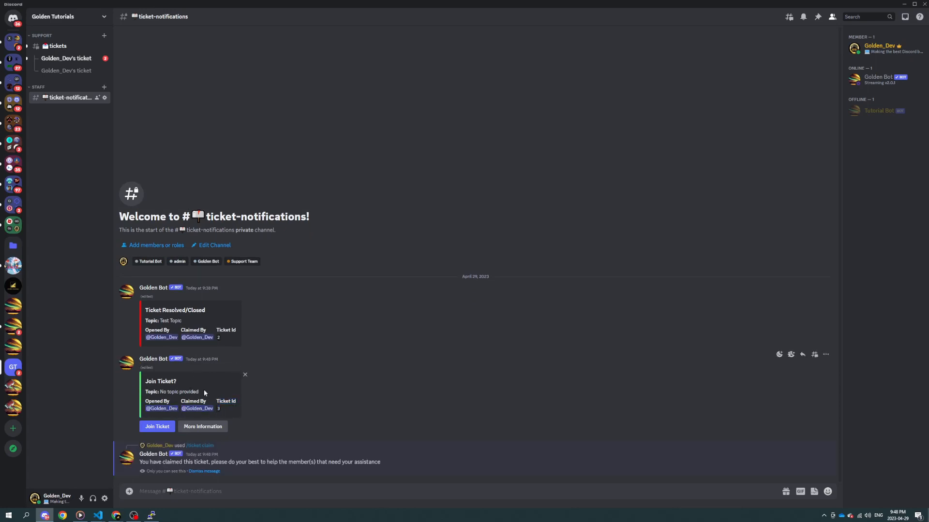
pyautogui.click(204, 471)
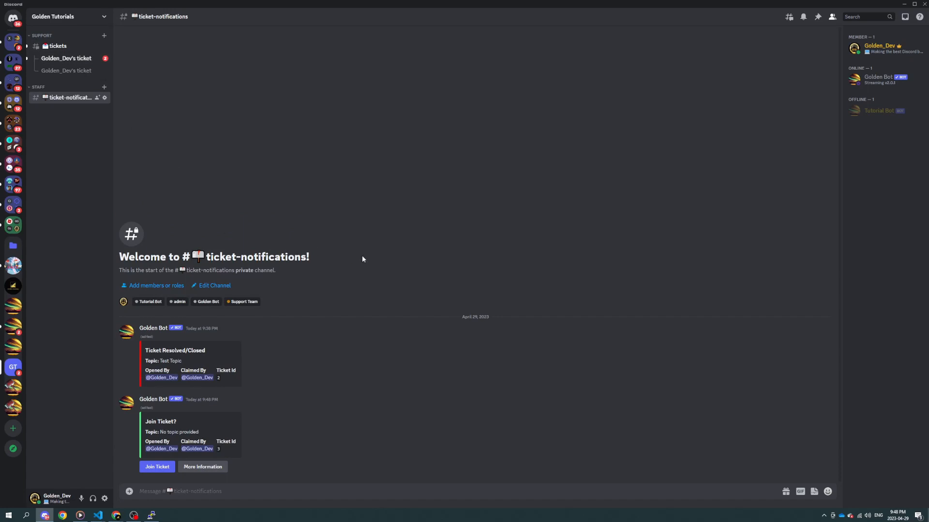
# Step: List the available Golden Bot /ticket commands in the message box, then clear the text
pyautogui.write('/ticket')
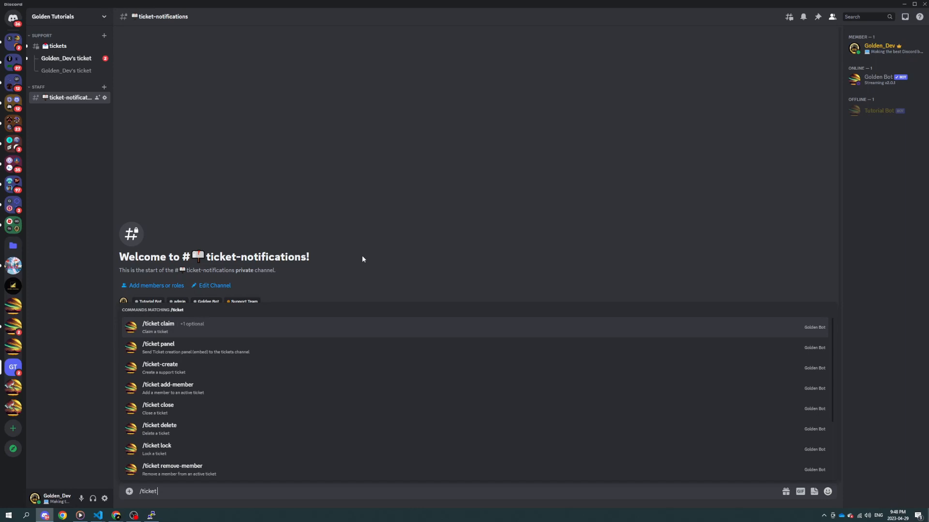
pyautogui.press('BackSpace')
pyautogui.press('BackSpace')
pyautogui.press('BackSpace')
pyautogui.press('BackSpace')
pyautogui.press('BackSpace')
pyautogui.press('BackSpace')
pyautogui.press('BackSpace')
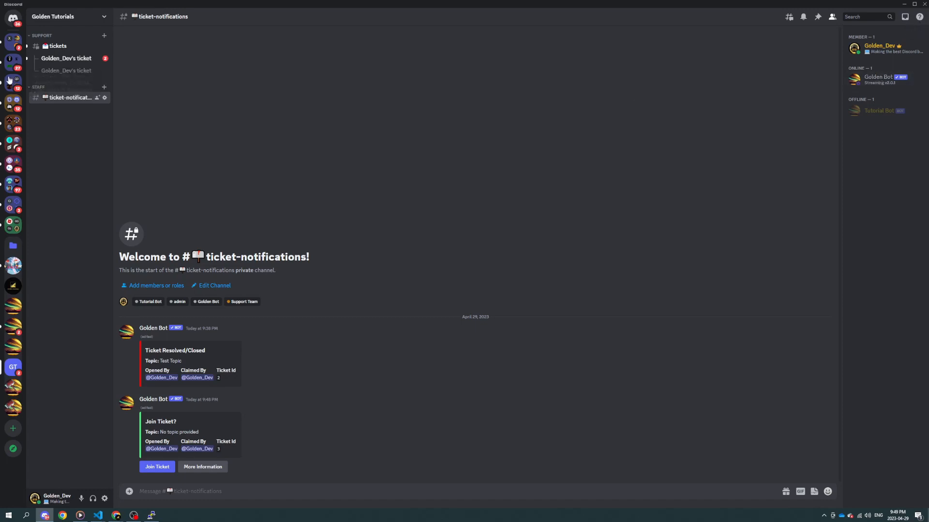
# Step: Copy the offline member's user ID from the tickets channel's member list and open the new ticket thread
pyautogui.click(65, 75)
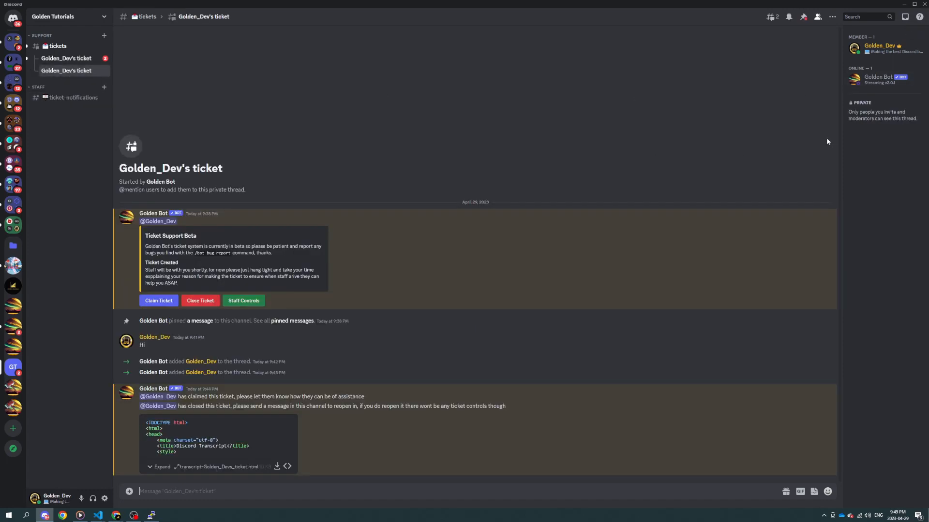
pyautogui.click(49, 47)
pyautogui.rightClick(861, 129)
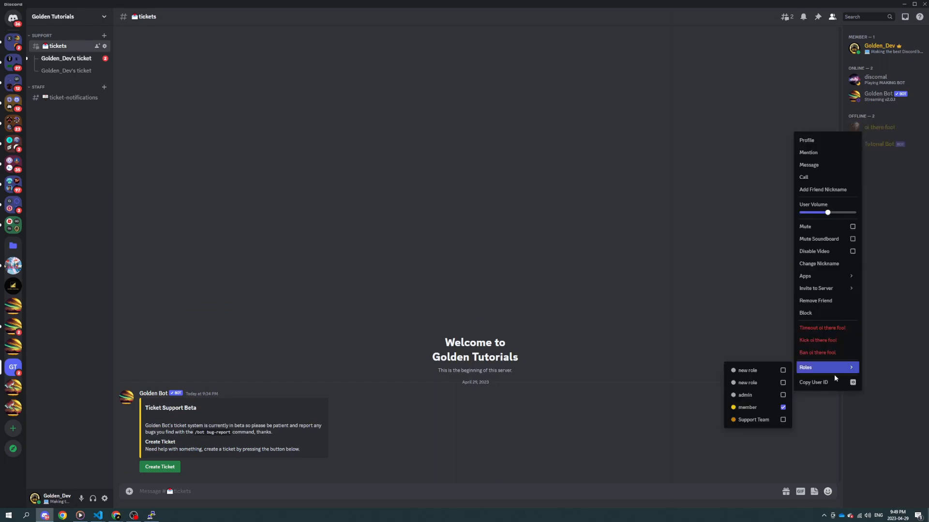
pyautogui.click(344, 278)
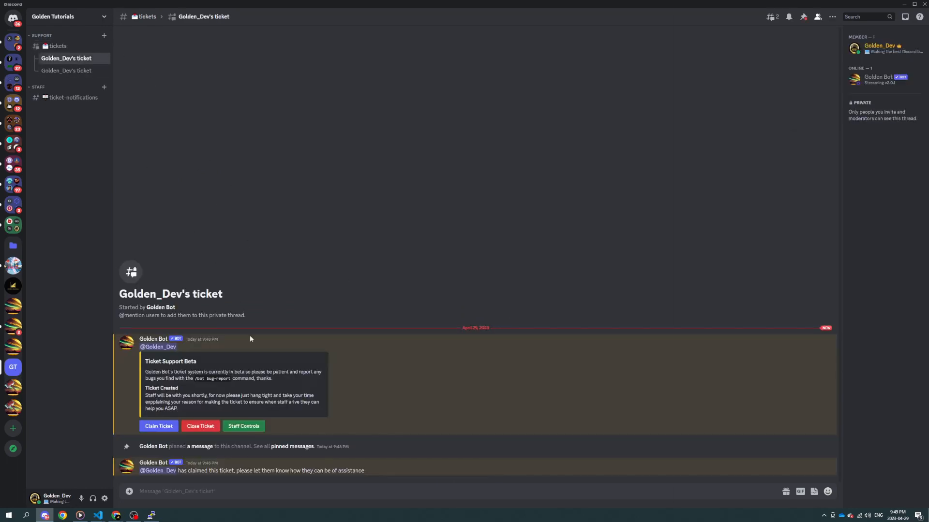
# Step: Add the member to the new ticket through Staff Controls, pasting the copied user ID and submitting the form
pyautogui.click(245, 427)
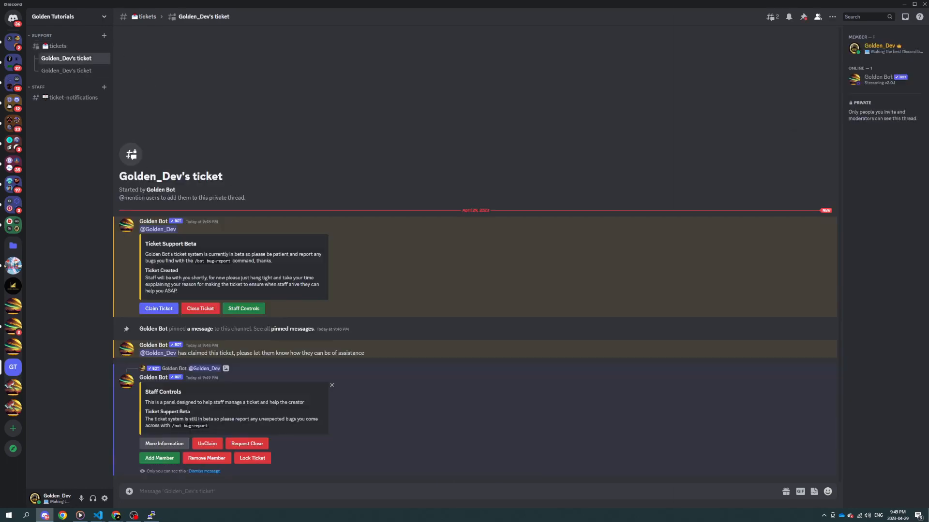
pyautogui.click(159, 458)
pyautogui.hotkey('ctrl', 'v')
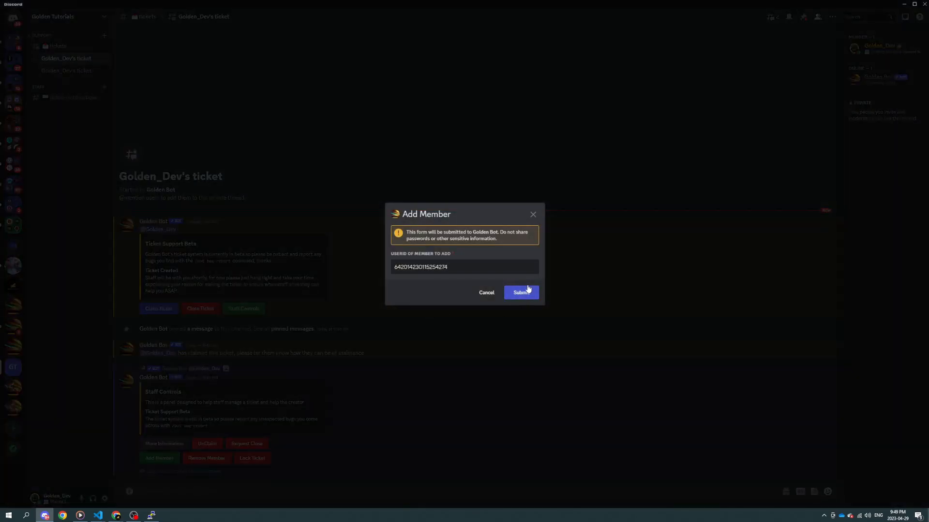
pyautogui.click(521, 292)
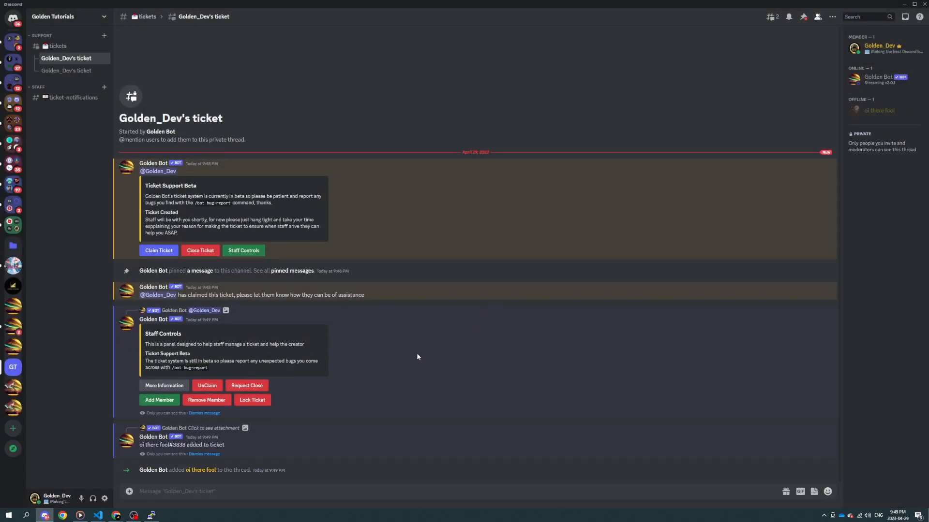
# Step: Dismiss the member-added reply and the Staff Controls panel, then bring up Staff Controls again and dismiss it
pyautogui.click(212, 434)
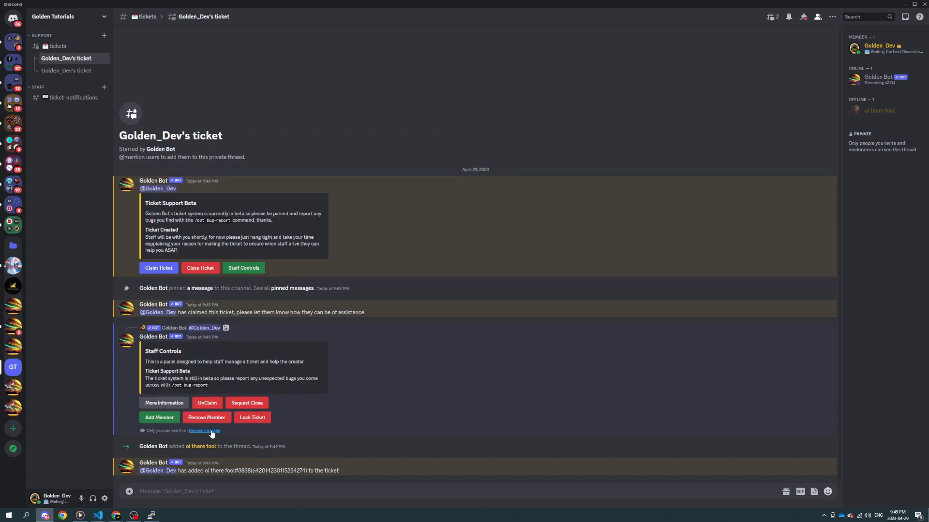
pyautogui.click(210, 431)
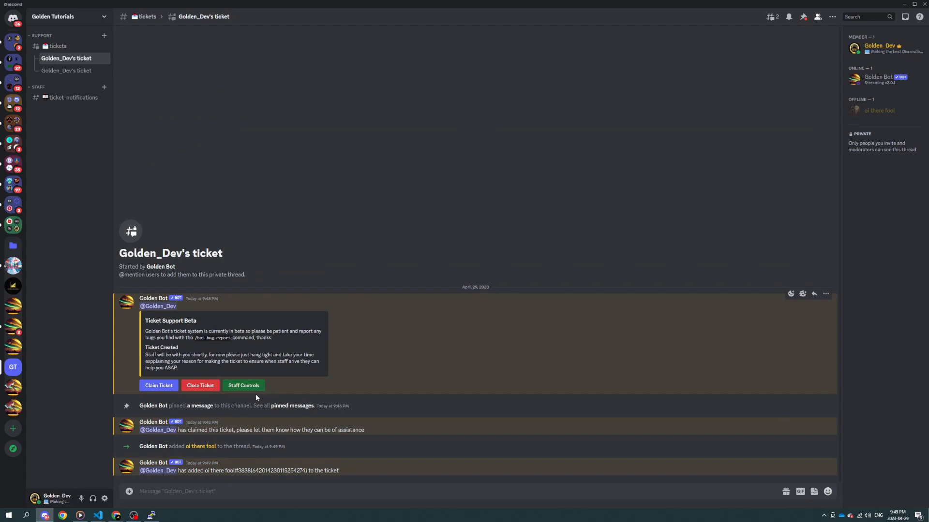
pyautogui.click(244, 387)
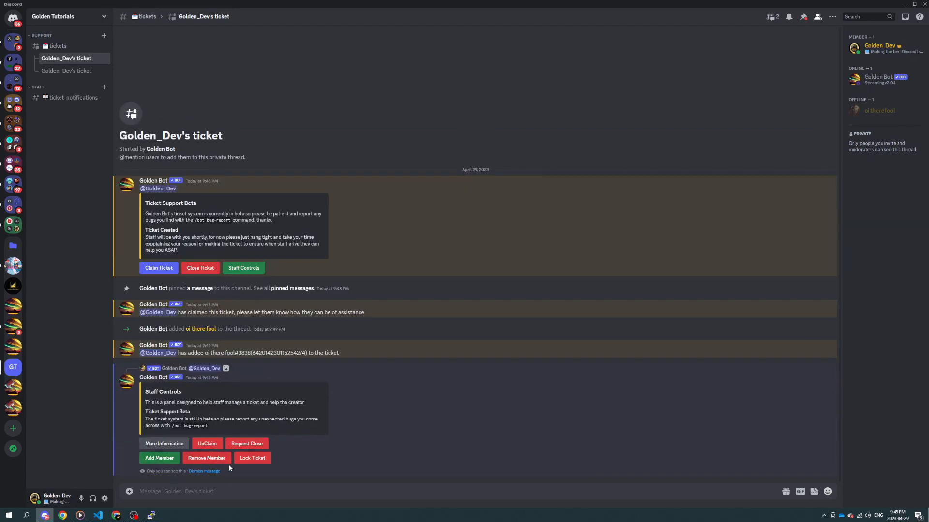
pyautogui.click(203, 471)
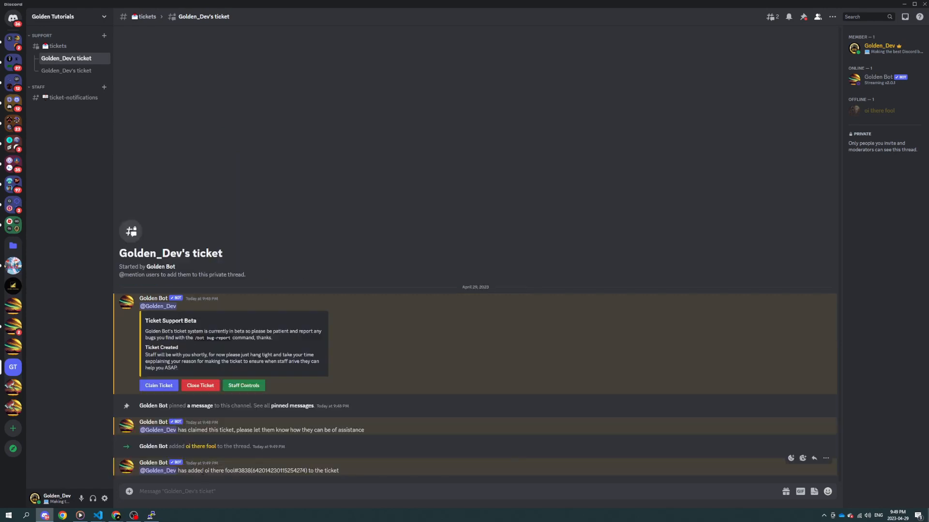